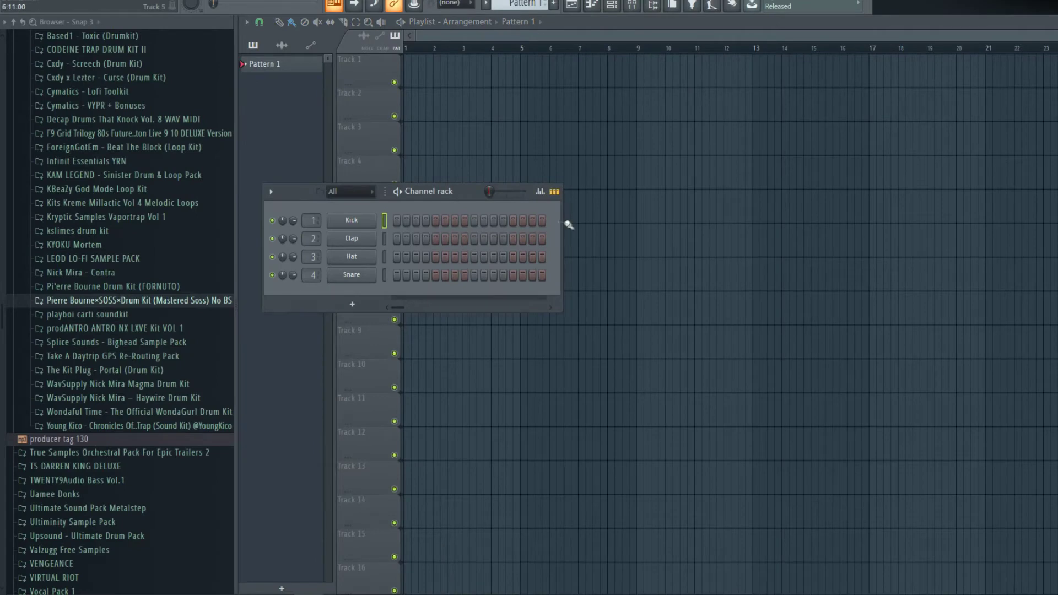
- Widen the channel rack and add an Albino3 instrument channel
drag(568, 225, 1019, 226)
drag(619, 197, 657, 187)
click(389, 293)
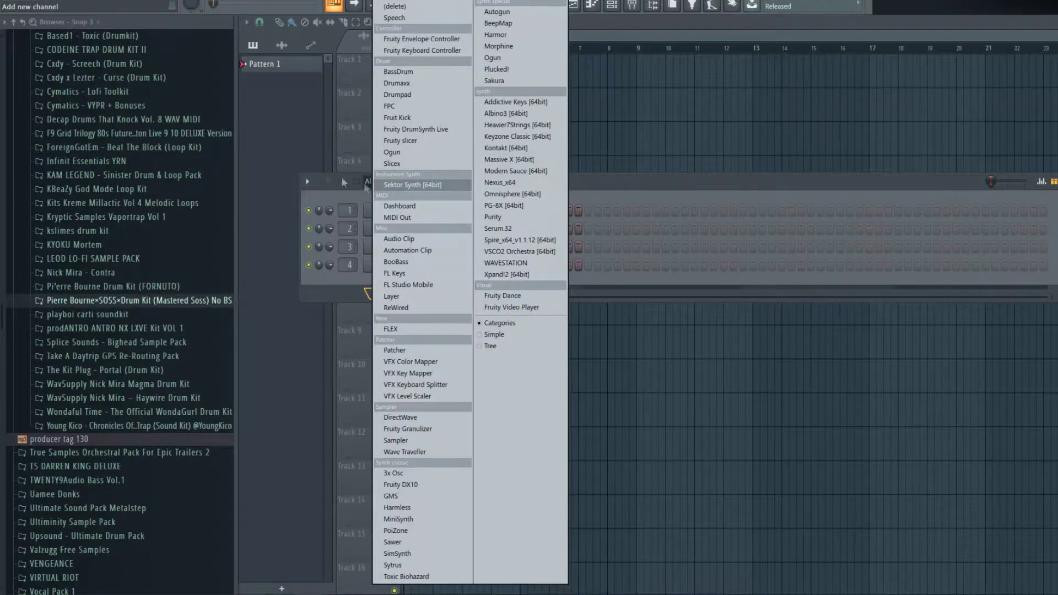
click(505, 113)
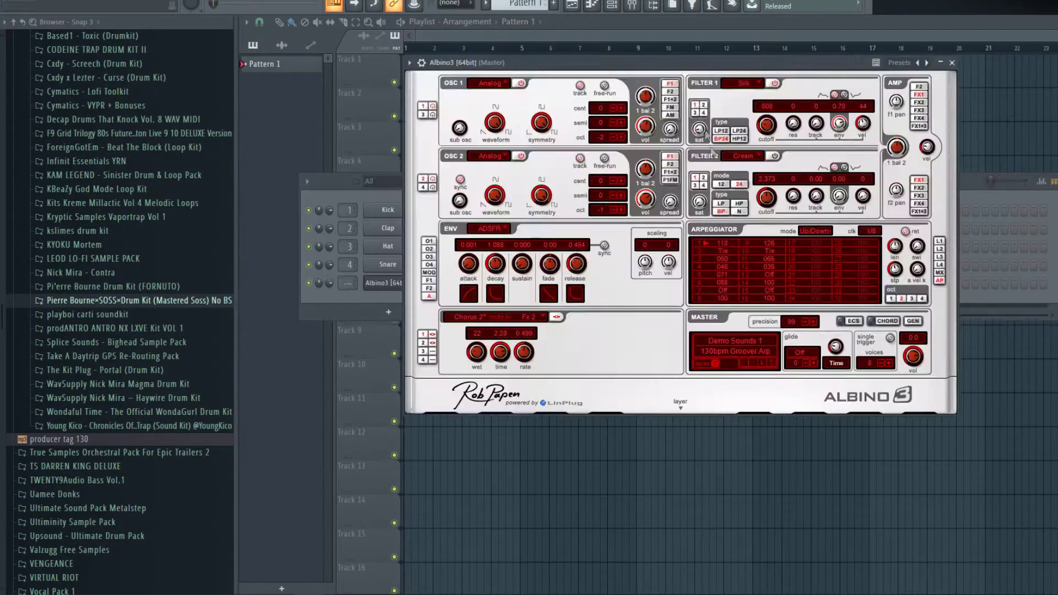
drag(681, 67, 655, 73)
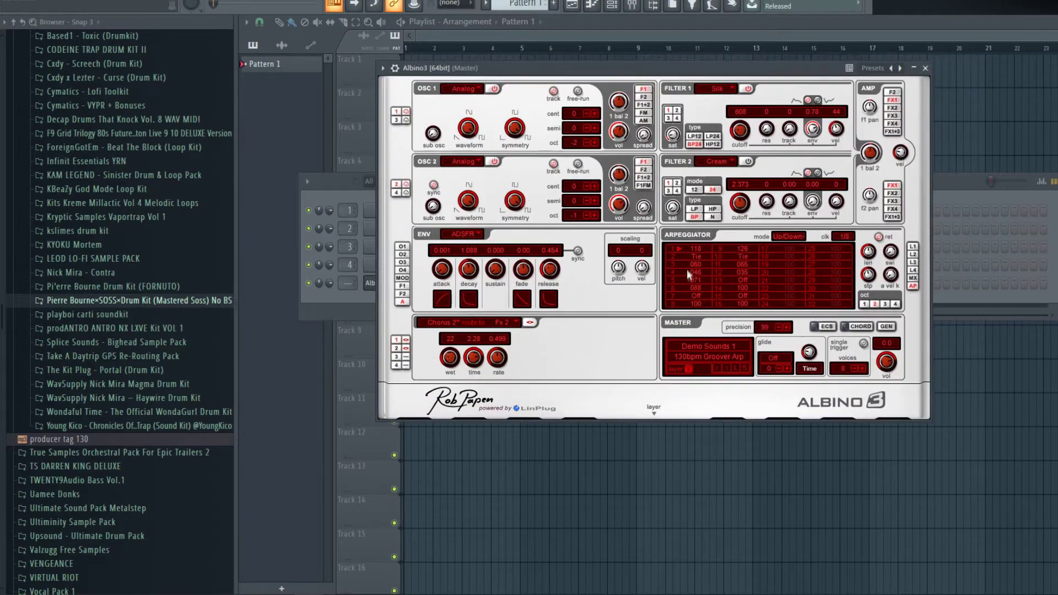
- Load the Cluster Snail preset from the Demo Sounds 1 bank in Albino3 and close the instrument
click(703, 343)
click(701, 342)
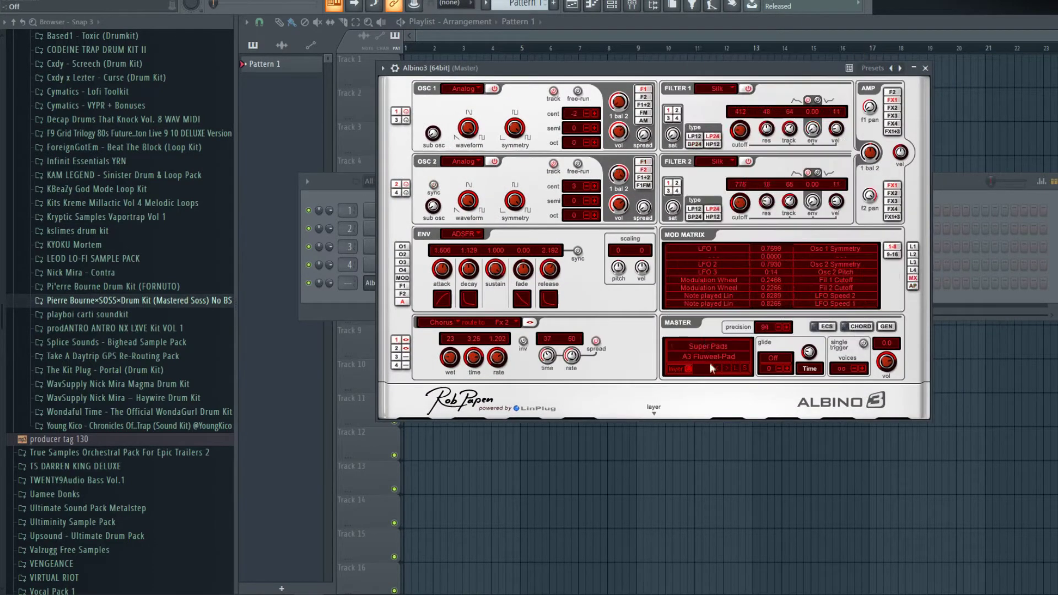
click(709, 358)
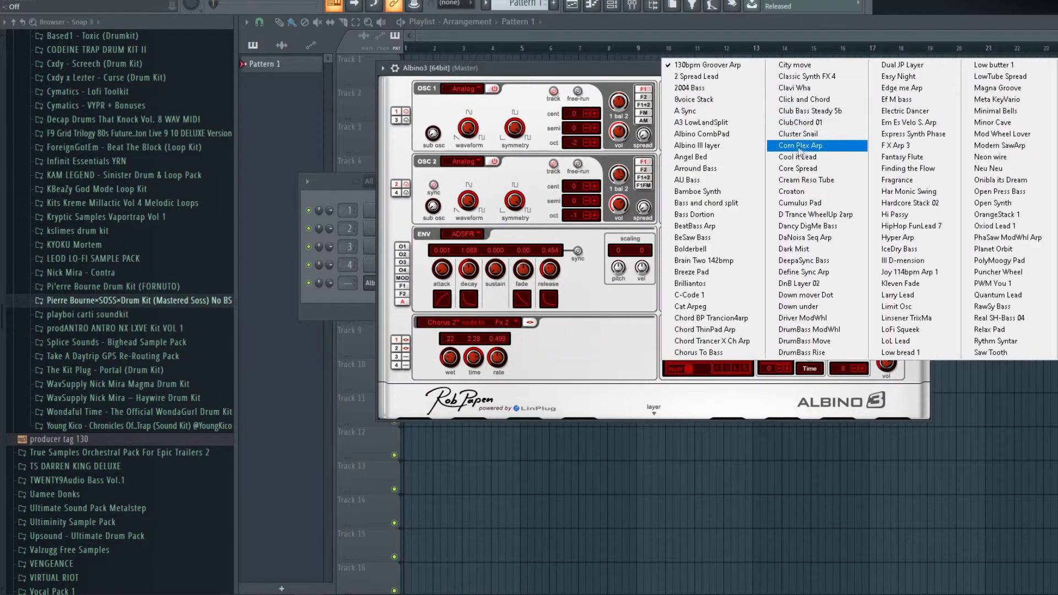
click(803, 135)
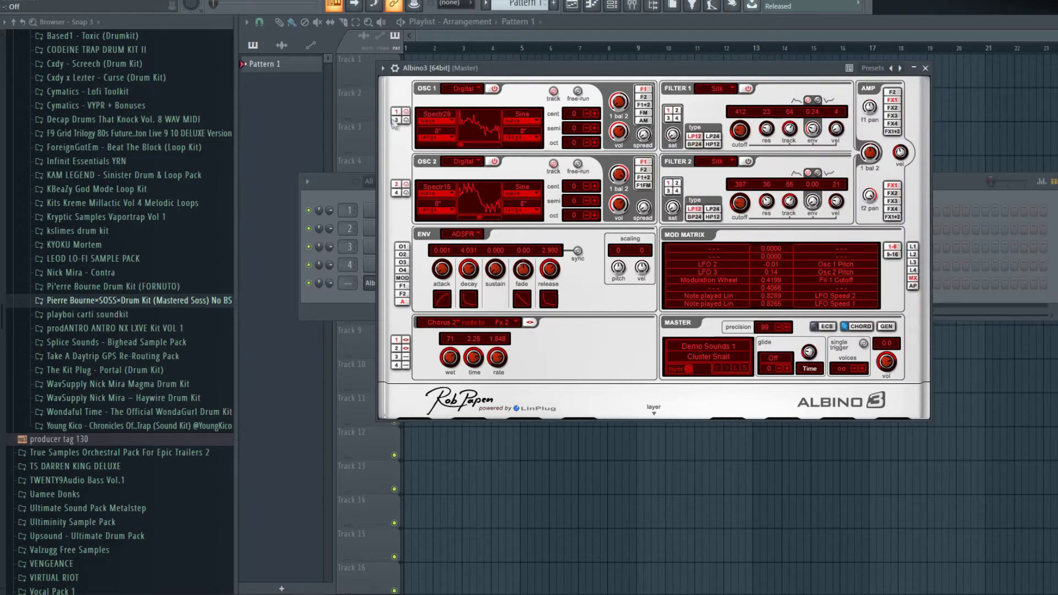
click(925, 67)
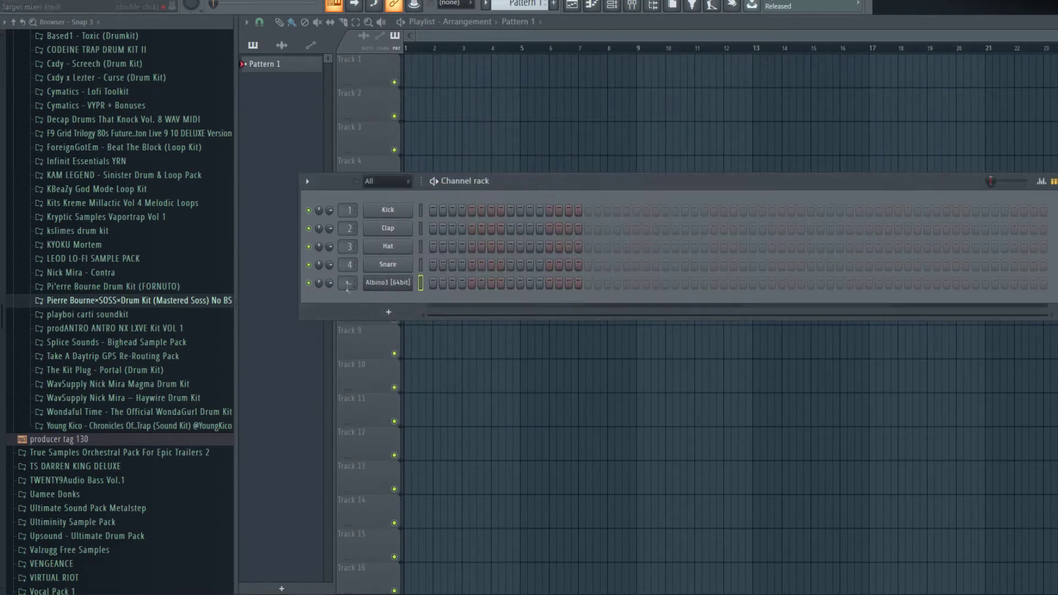
- Route the Albino3 channel to mixer insert 8 and load Gross Beat in the insert's first effect slot
click(638, 7)
click(1044, 60)
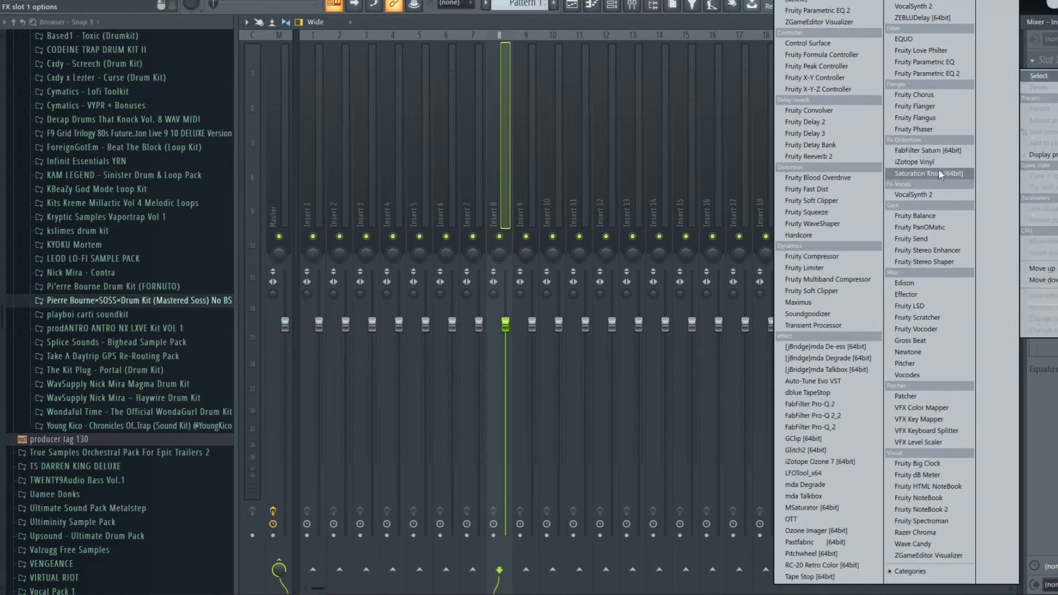
click(911, 341)
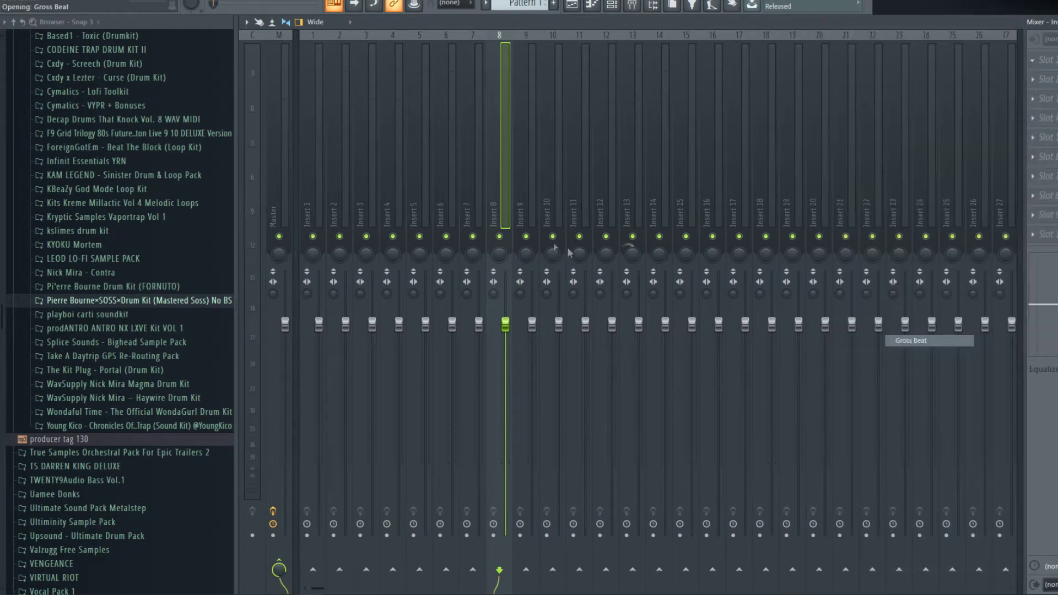
- Open the piano roll for the Albino3 channel
click(378, 282)
click(381, 67)
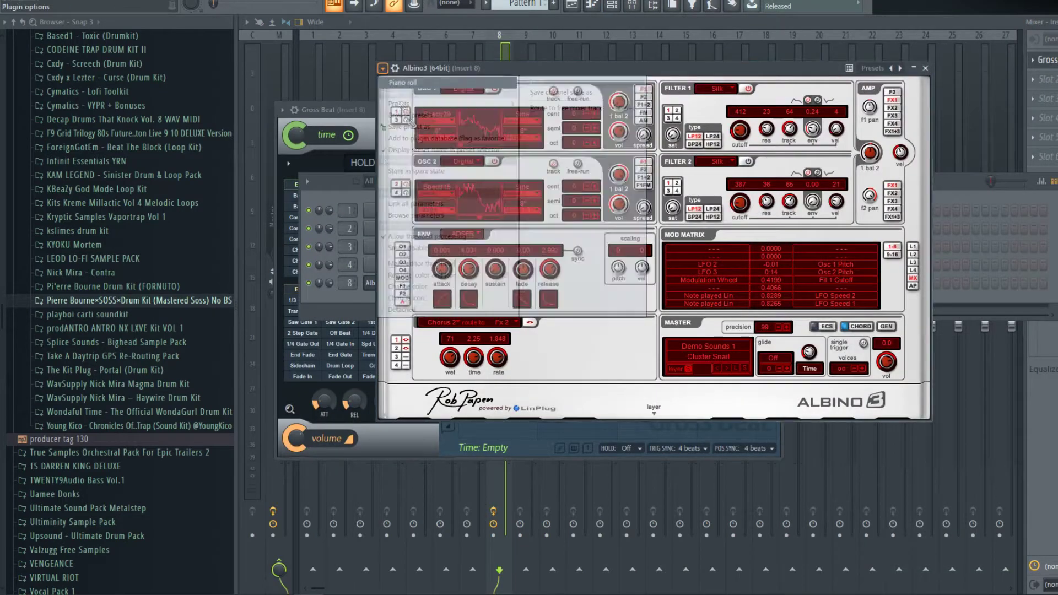
click(404, 83)
- Add a Sampler channel to the rack and open its piano roll
click(613, 7)
click(377, 301)
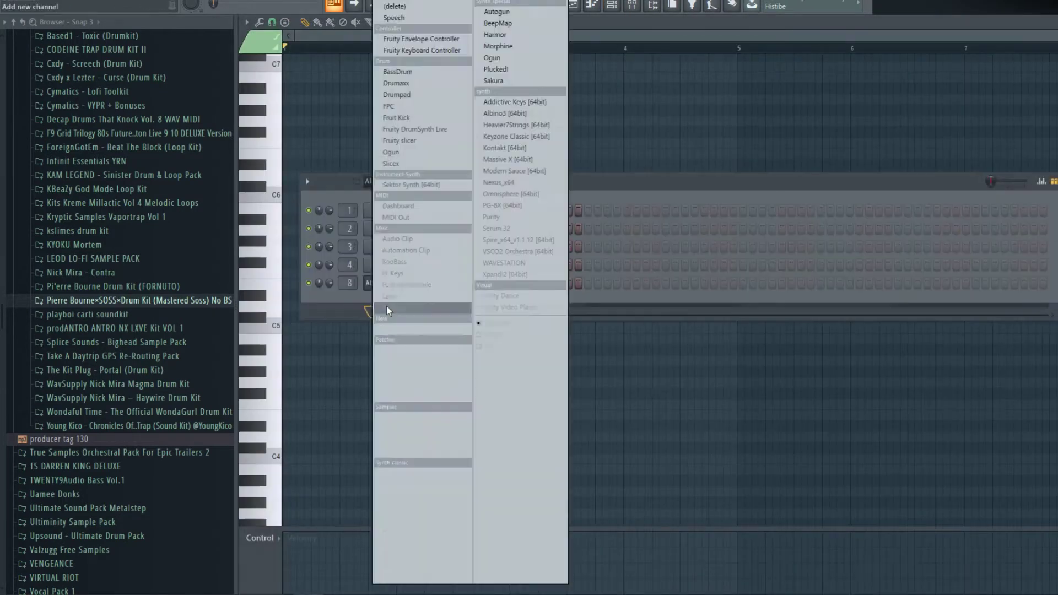
click(396, 440)
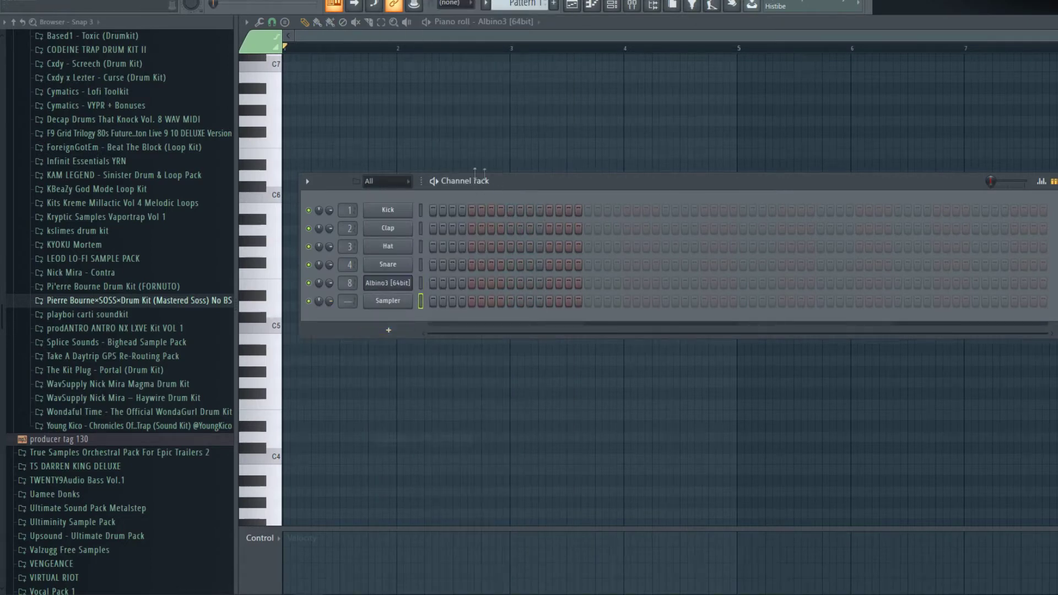
click(403, 304)
click(298, 126)
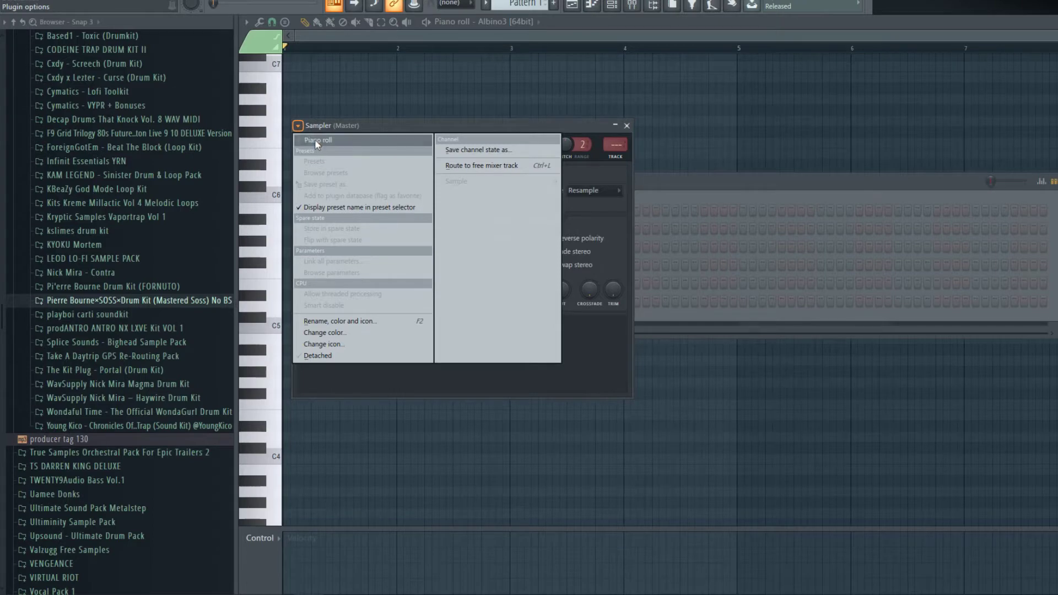
click(317, 141)
- Stamp the Other Dominant Bebop scale from D# at the start of the Sampler's piano roll, stacked over several octaves as a guide
click(286, 24)
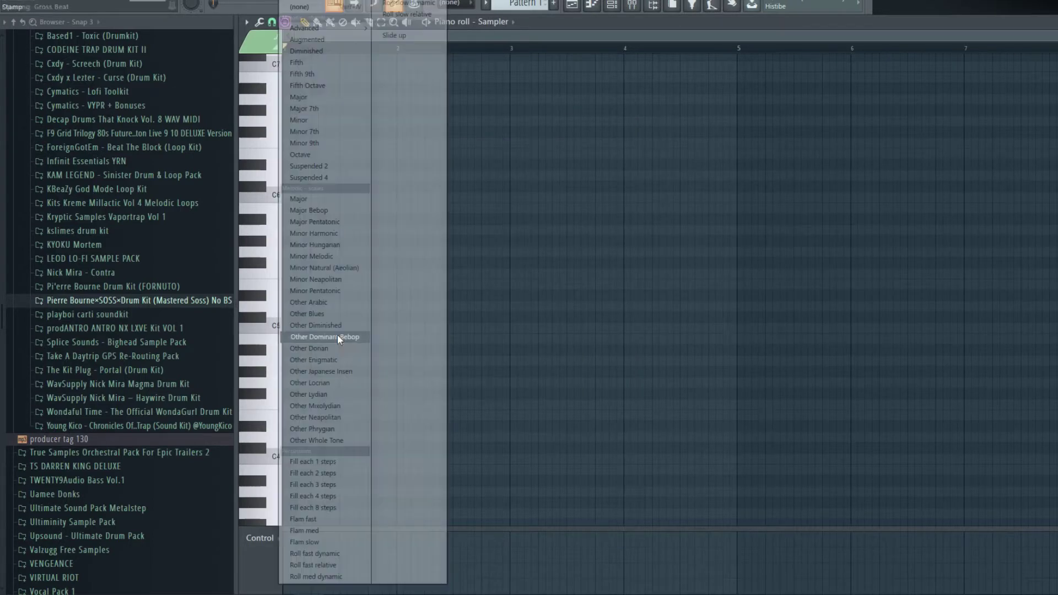
click(337, 335)
drag(302, 311, 258, 311)
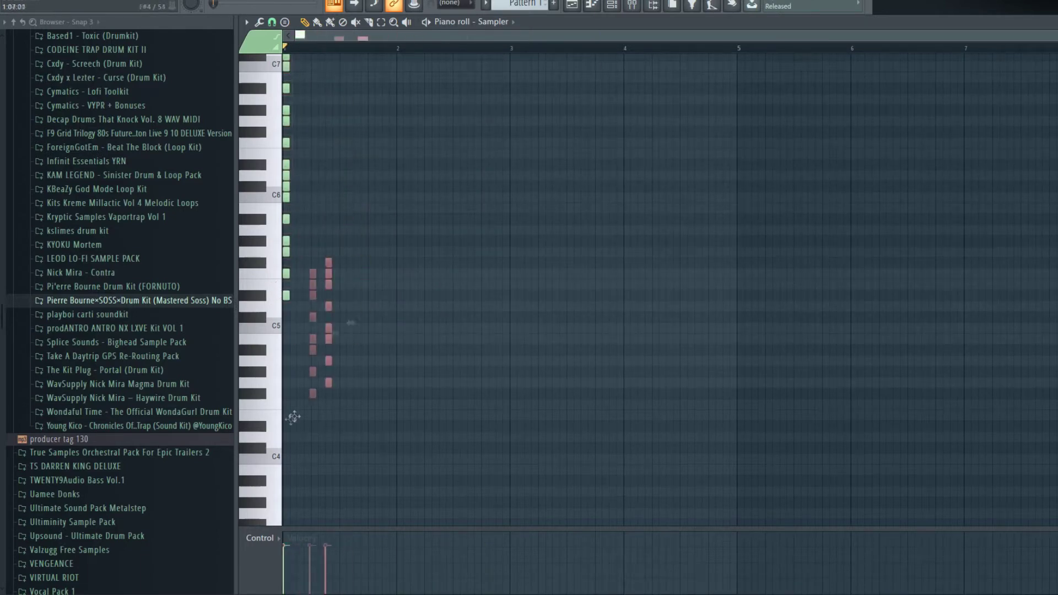
drag(297, 499, 282, 457)
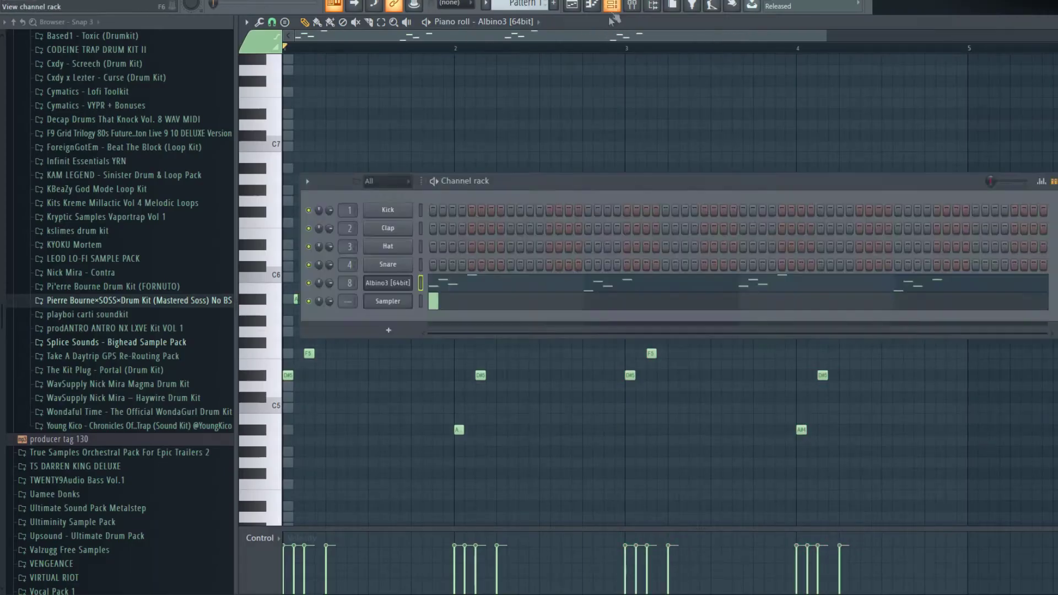
- Add a WAVESTATION channel, load its Midnight Run performance from RAM1 and audition it on the keyboard
click(404, 333)
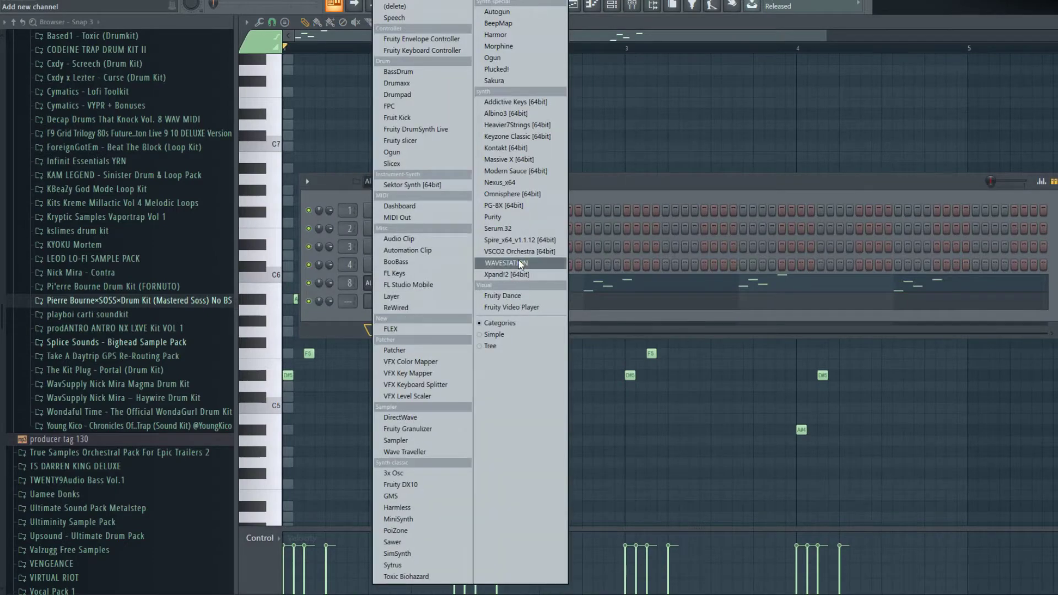
click(520, 264)
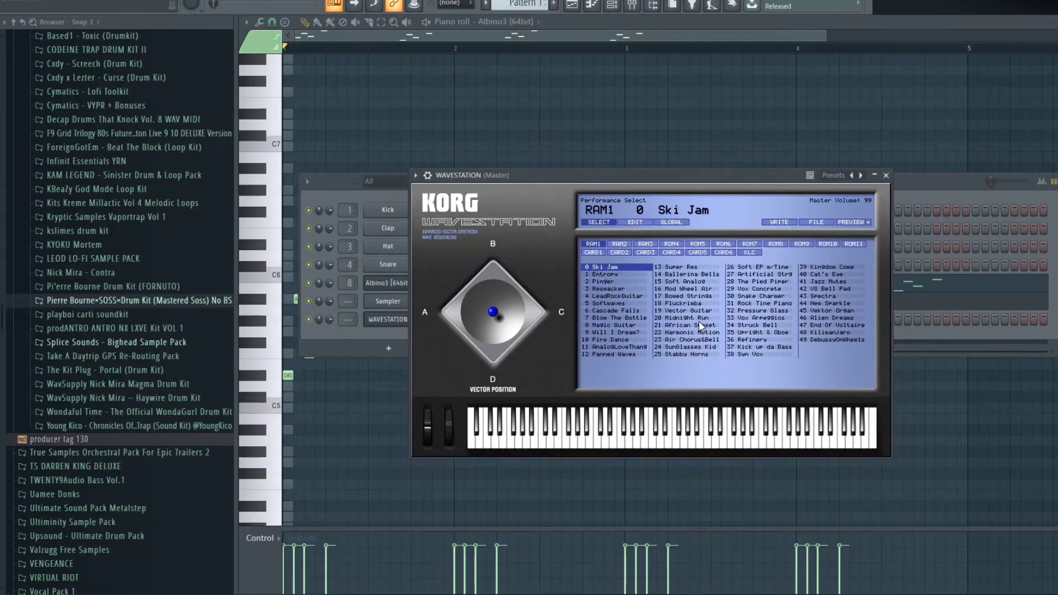
click(698, 319)
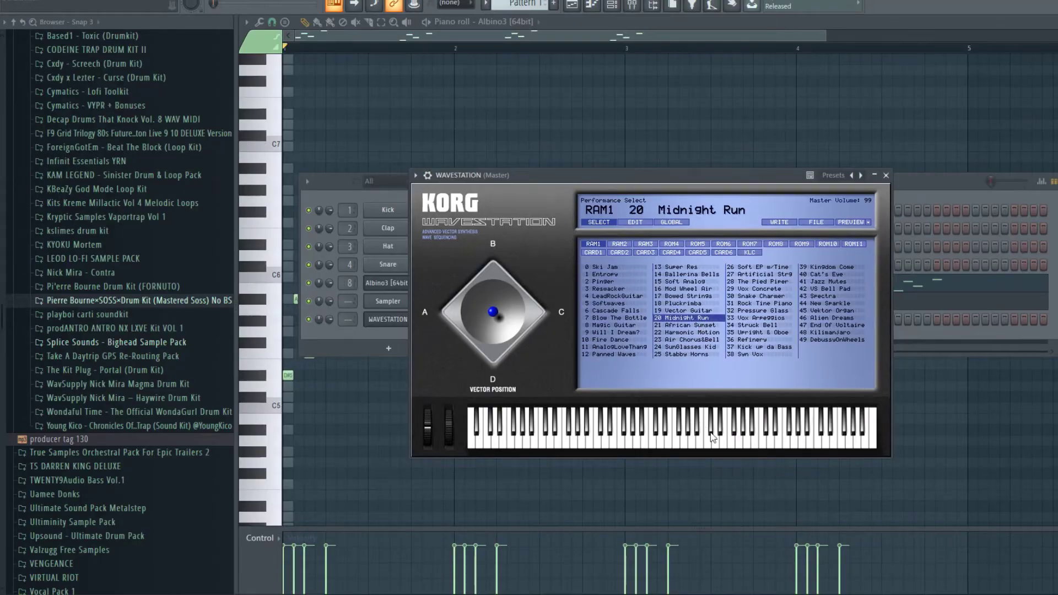
drag(721, 436, 815, 440)
- Try The Wave Police from WAVESTATION's ROM6 bank and switch to DigiClavOrgan in ROM5
click(612, 5)
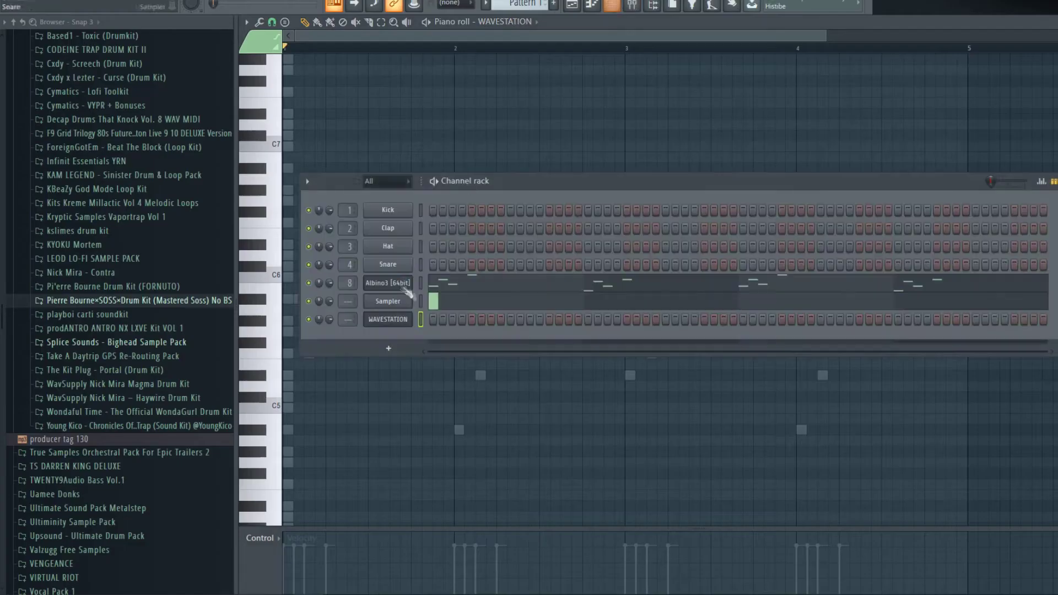
click(396, 320)
click(717, 245)
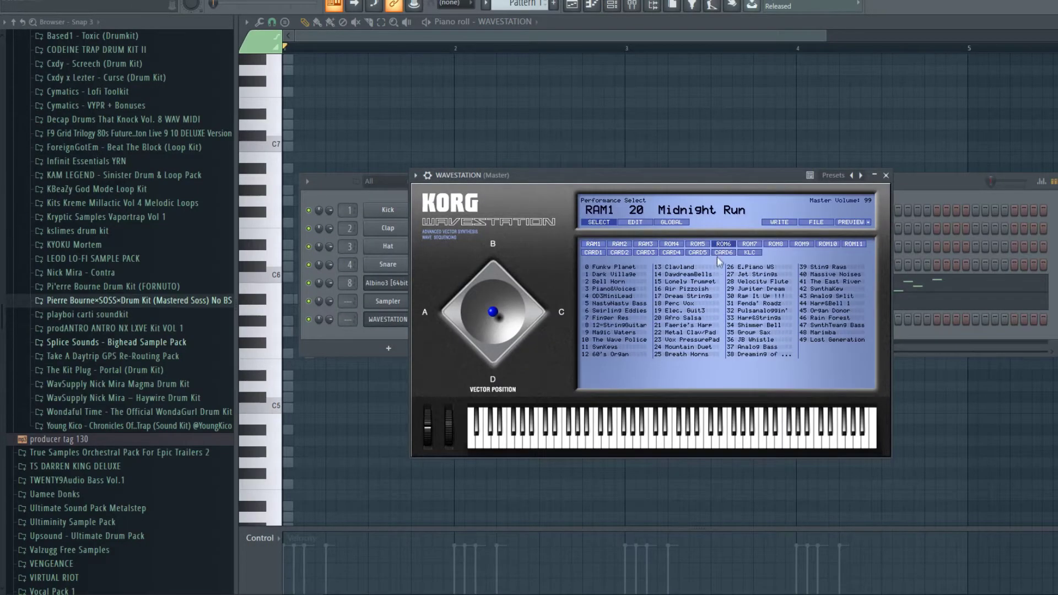
click(698, 244)
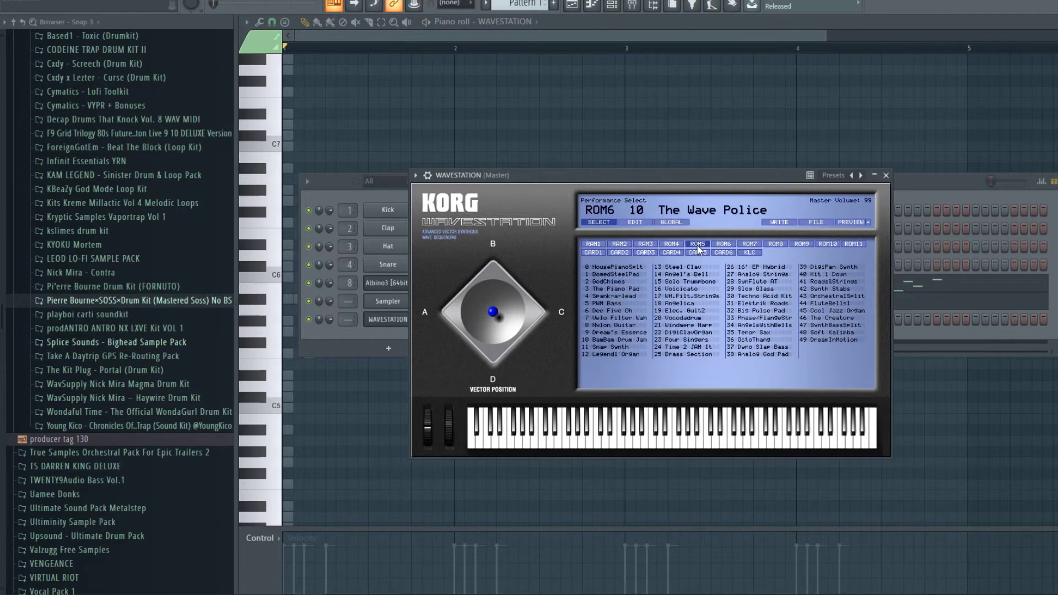
click(695, 333)
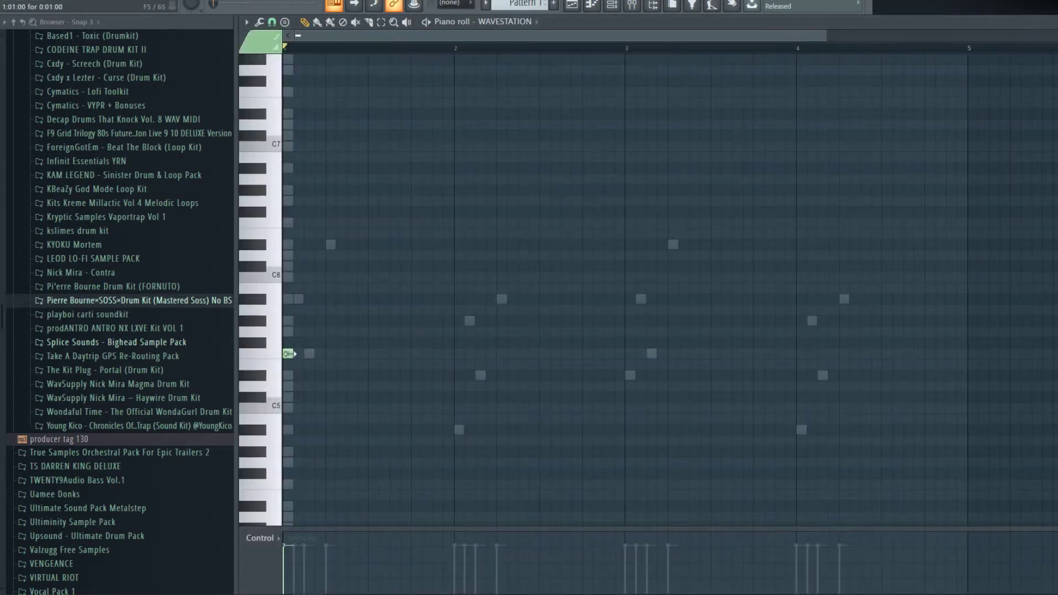
- Build a one-beat F5, G#5 and C6 chord at the start of WAVESTATION's bar 1 and preview it
click(317, 322)
click(316, 277)
key(space)
key(space)
- Add a D#5, G#5 and A#5 chord with closing F5 and D#5 notes in bar 2, and repeat the phrase in bars 3 and 4
click(501, 376)
click(503, 321)
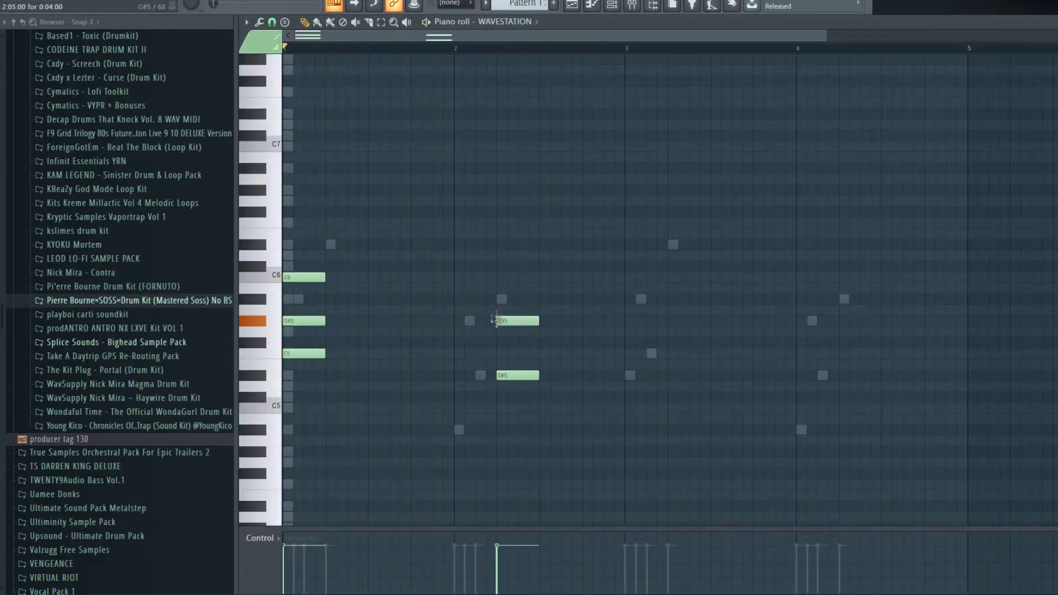
click(504, 300)
key(space)
key(space)
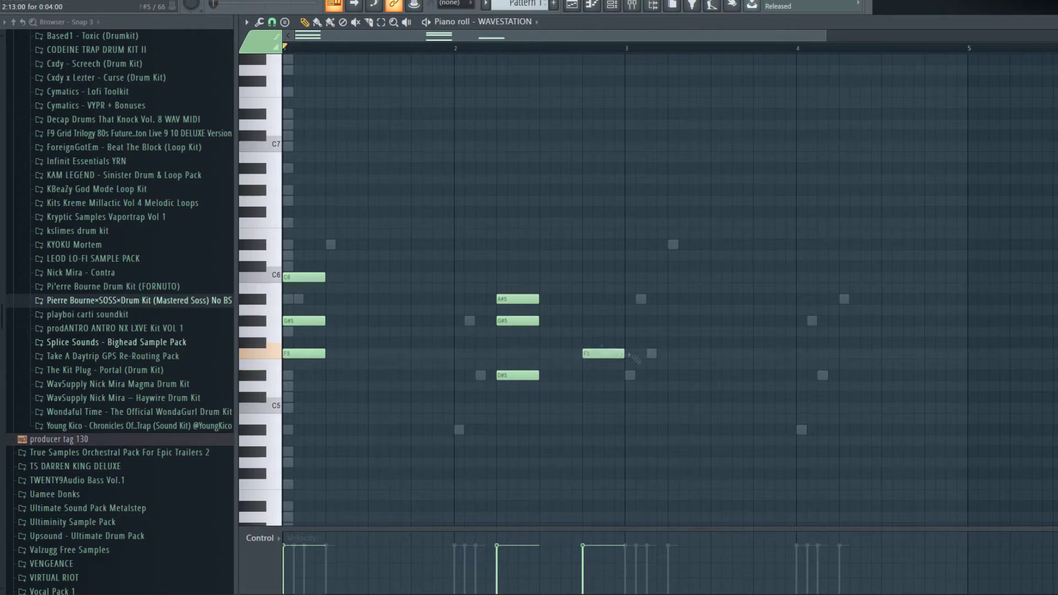
drag(642, 378, 492, 229)
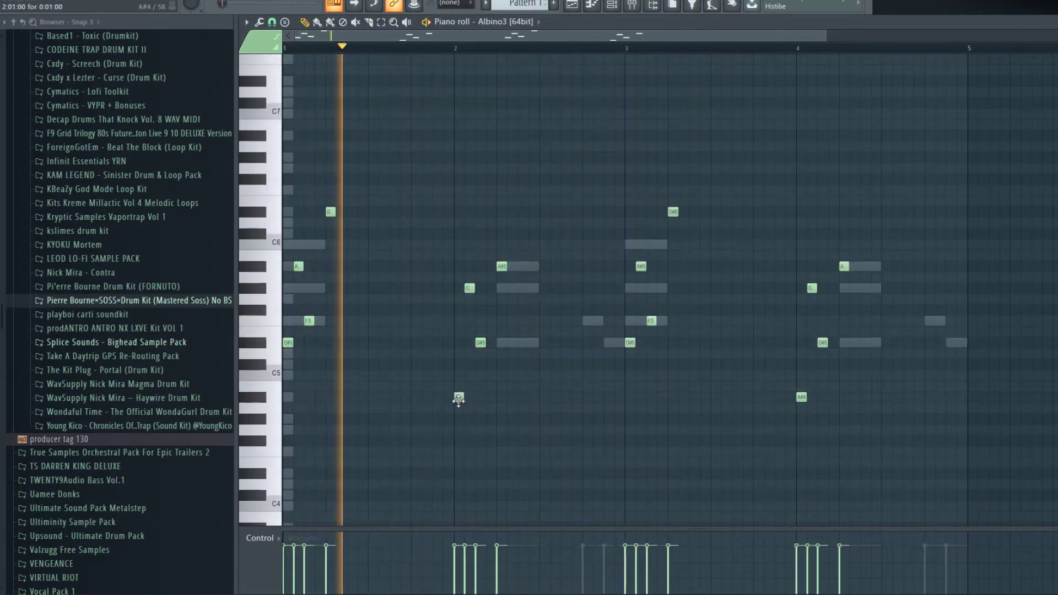
- Add a second WAVESTATION channel and load the Struck Bell performance from RAM1
key(F6)
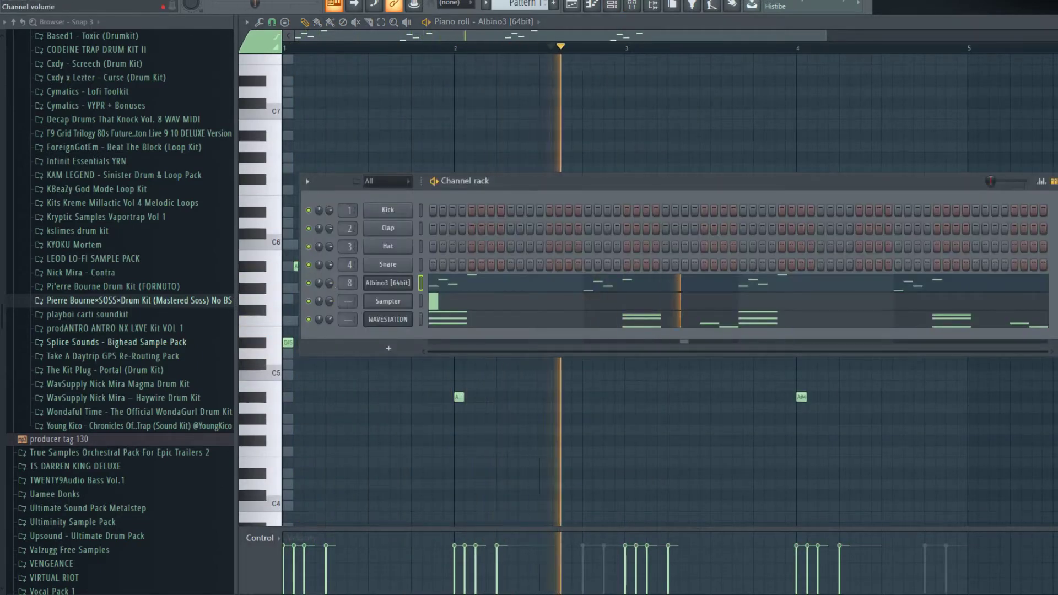
click(388, 348)
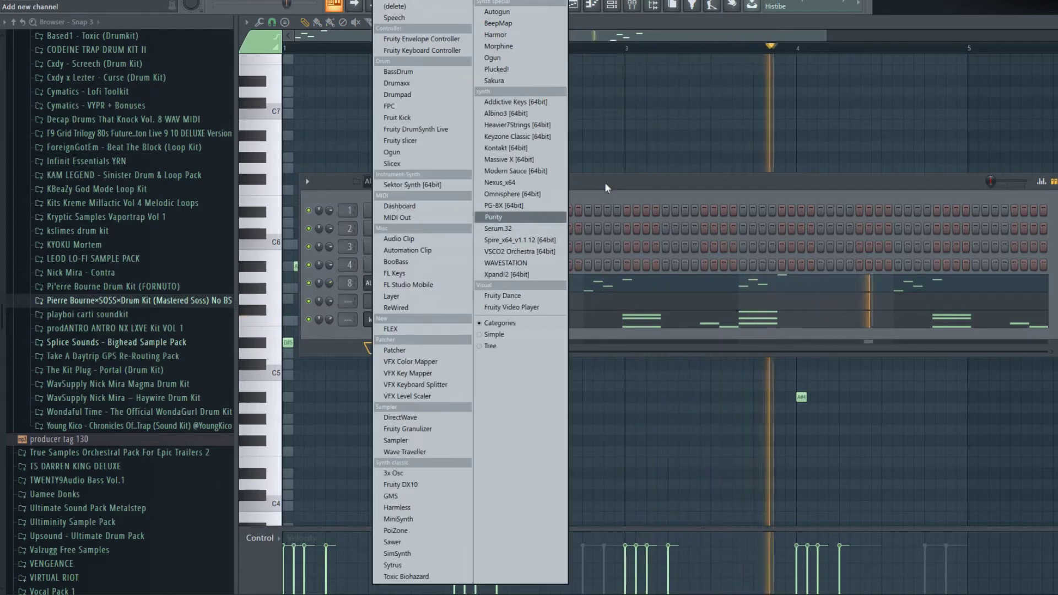
key(Down)
key(Down)
key(Down)
key(Down)
key(Return)
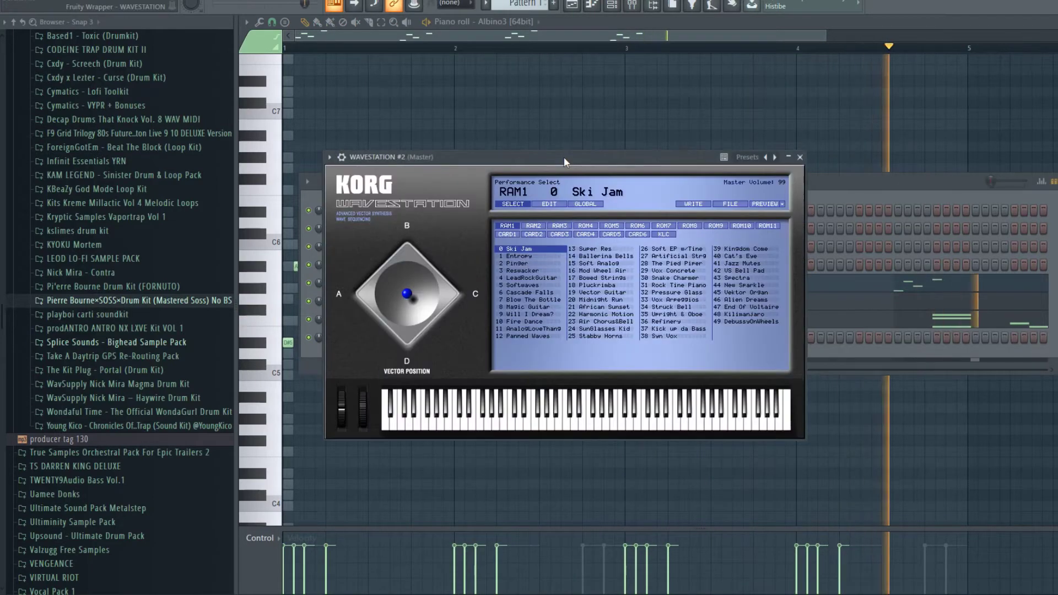
click(605, 307)
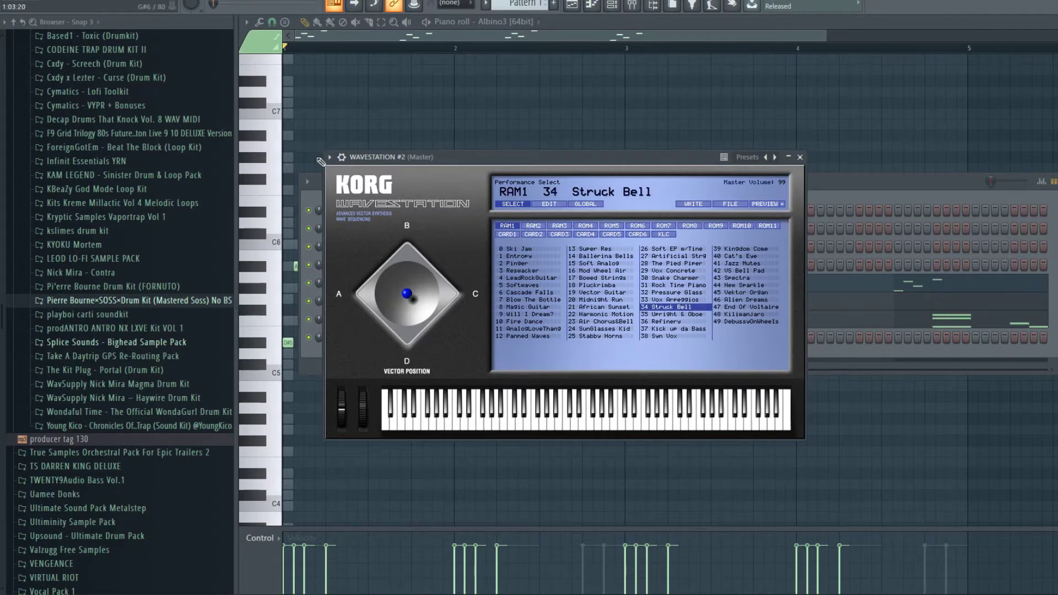
- Open the second WAVESTATION's piano roll, place a G#6 note on the second beat of bar 1 and preview it
click(330, 157)
click(340, 172)
key(space)
click(329, 157)
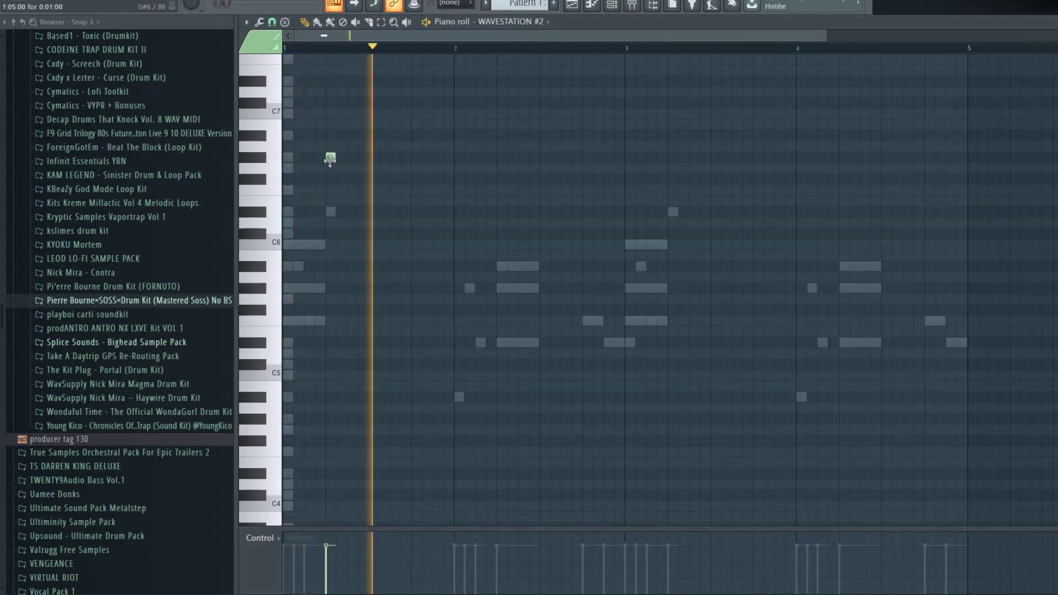
key(space)
key(space)
- Lengthen the G#6 note, add matching F6 on beat 3 of bar 1 and D#6 on beat 2 of bar 2, and preview them
drag(335, 158, 370, 196)
key(space)
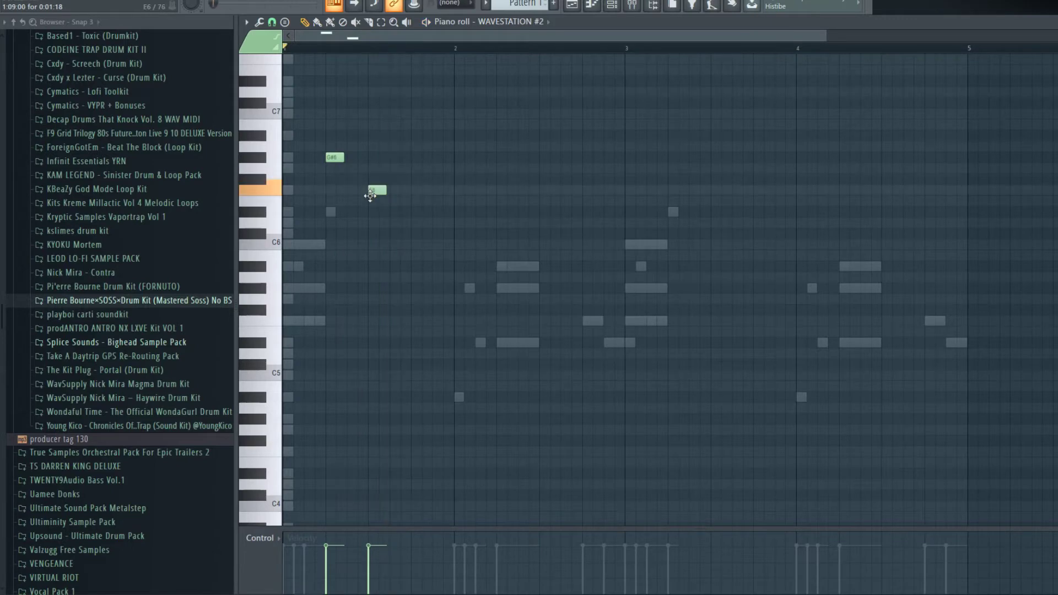
key(space)
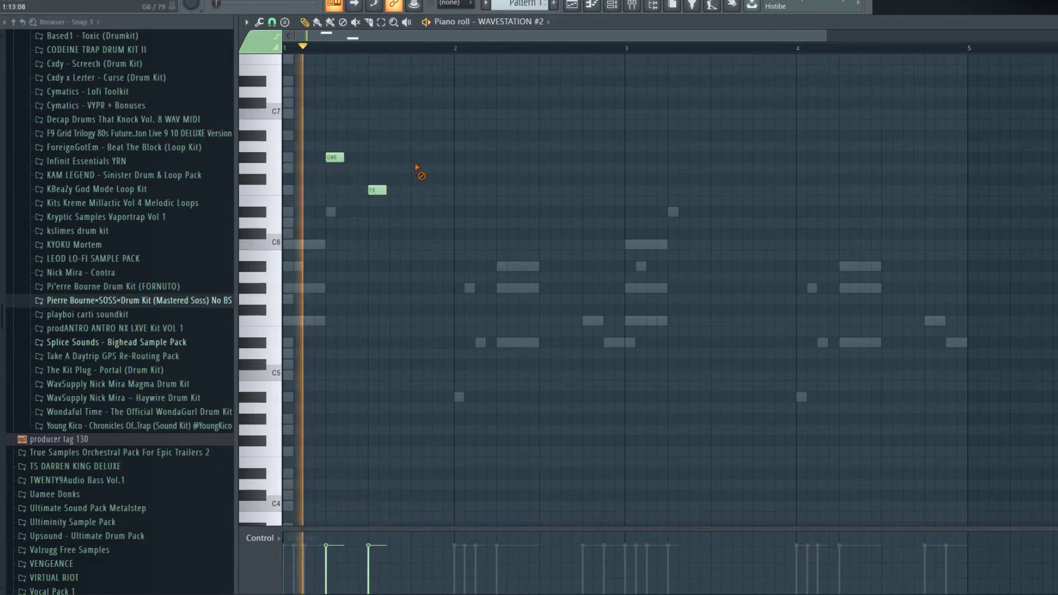
click(502, 213)
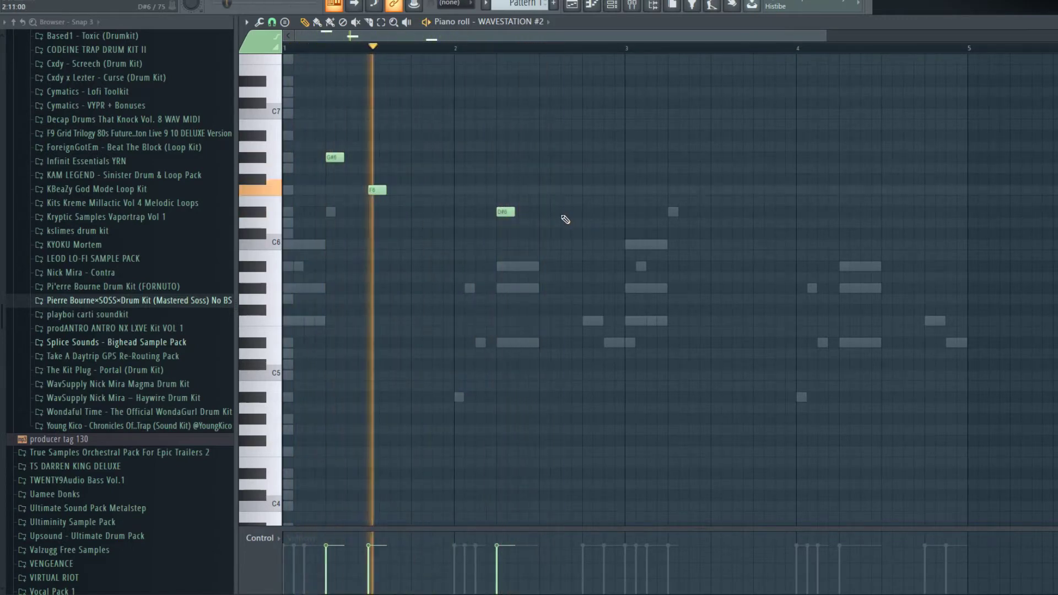
scroll(565, 220, up, 1)
key(space)
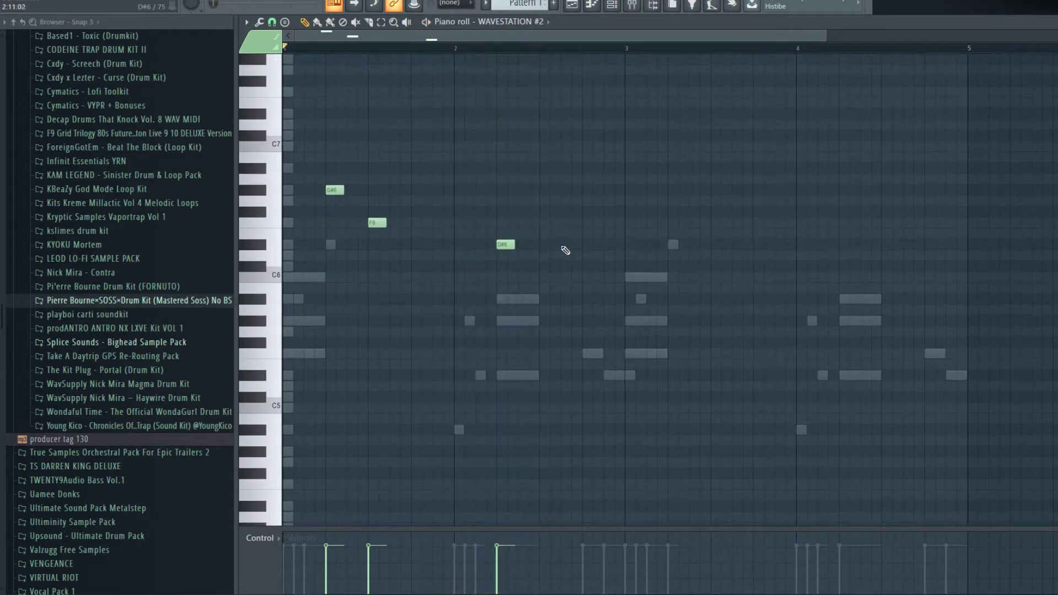
- Complete the WAVESTATION #2 phrase with D#6, F6, A#6 and C#7 in bar 2, and repeat the phrase in bars 3 and 4
click(558, 267)
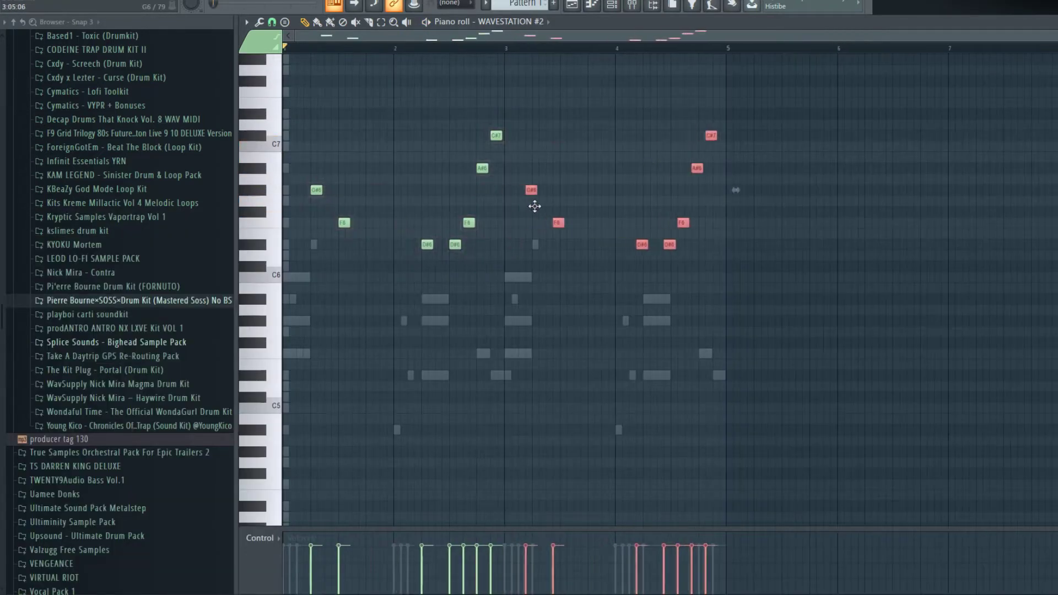
scroll(578, 109, up, 1)
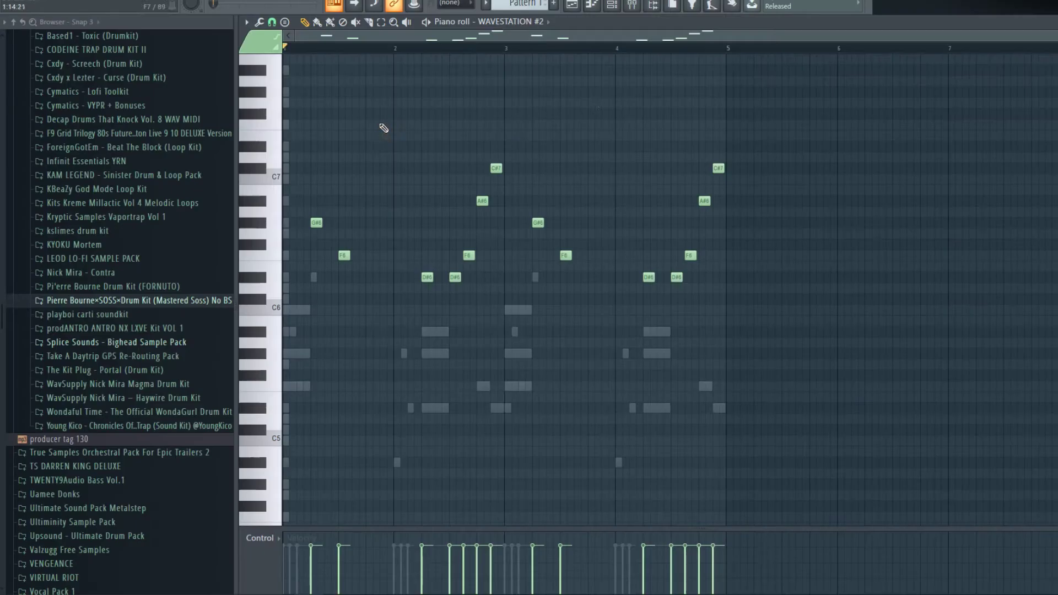
- Add an Xpand!2 channel and open its piano roll
key(F6)
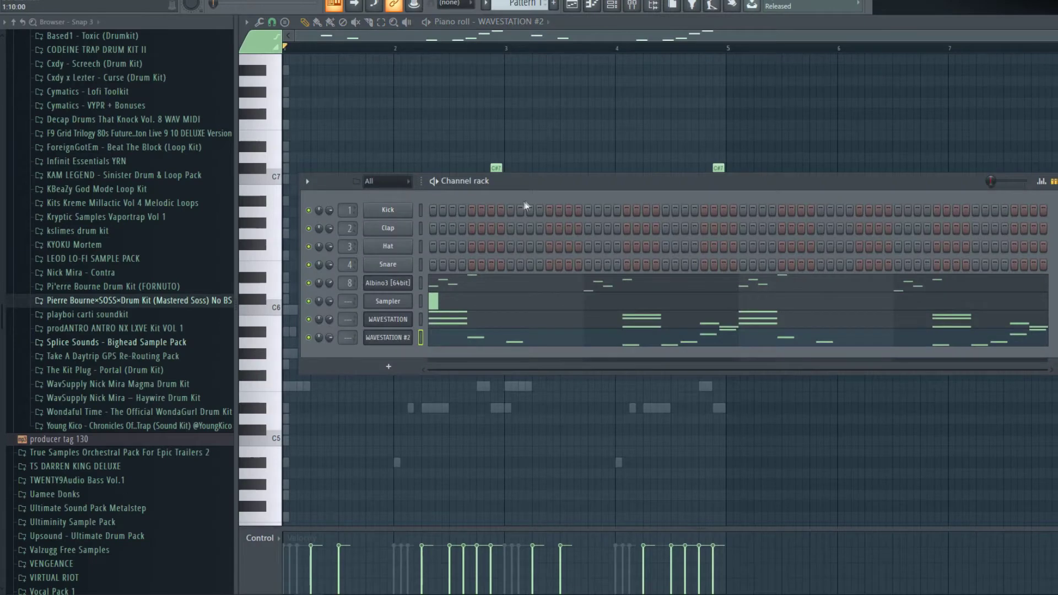
click(406, 372)
click(545, 274)
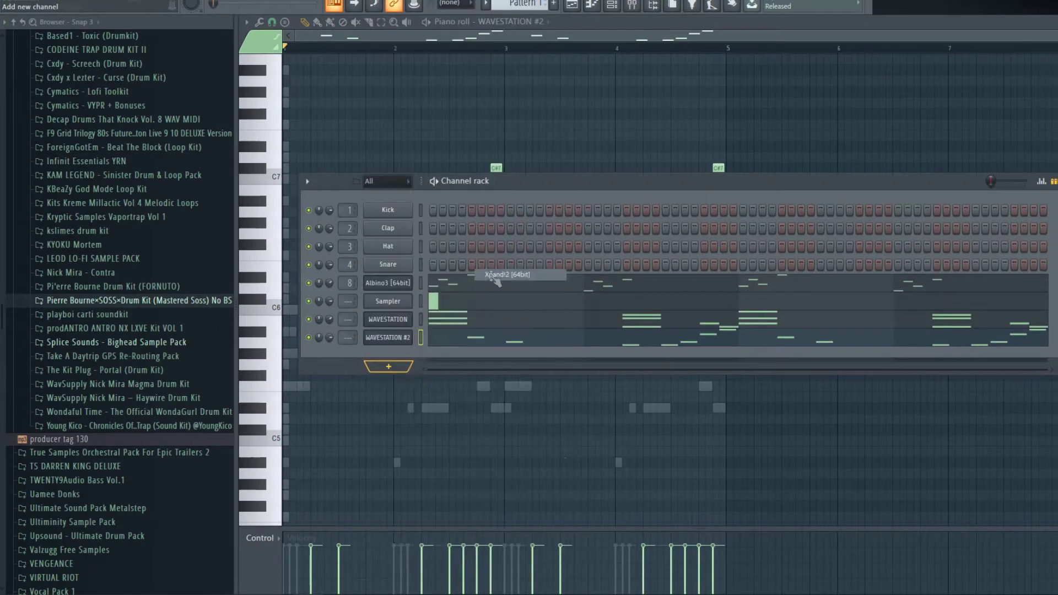
drag(510, 91, 507, 137)
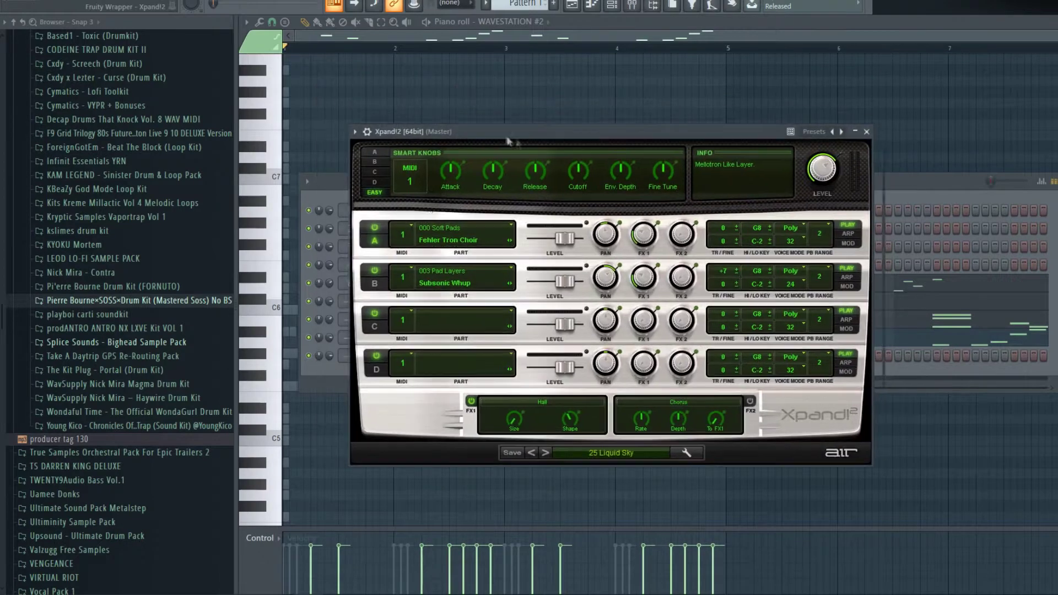
click(356, 134)
click(353, 144)
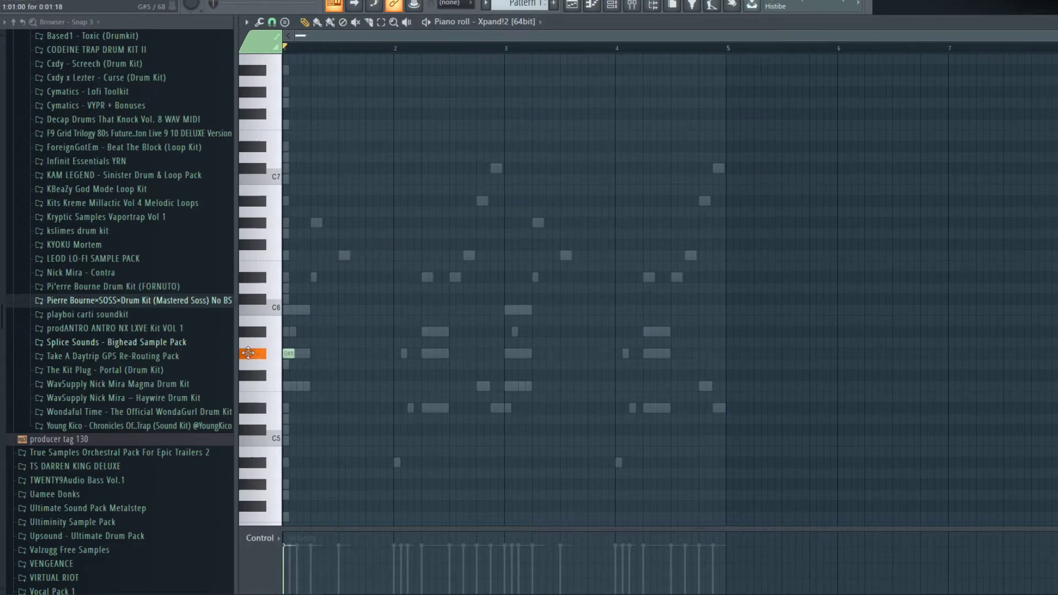
- Place the opening Xpand!2 melody notes in bars 1 and 2, starting on G#5, and preview them
drag(293, 354, 437, 462)
click(315, 386)
key(space)
key(space)
key(space)
click(426, 420)
key(space)
key(space)
- Select the Xpand!2 melody notes, raise them one octave and preview the phrase
drag(447, 463, 288, 214)
key(ctrl+Up)
key(space)
key(space)
- Extend the Xpand!2 melody through bar 4, repeating G#6 and F6 in bar 3 and descending from C#7 to D#6 in bar 4
ctrl+click(288, 212)
drag(480, 332, 449, 334)
key(space)
key(space)
click(461, 310)
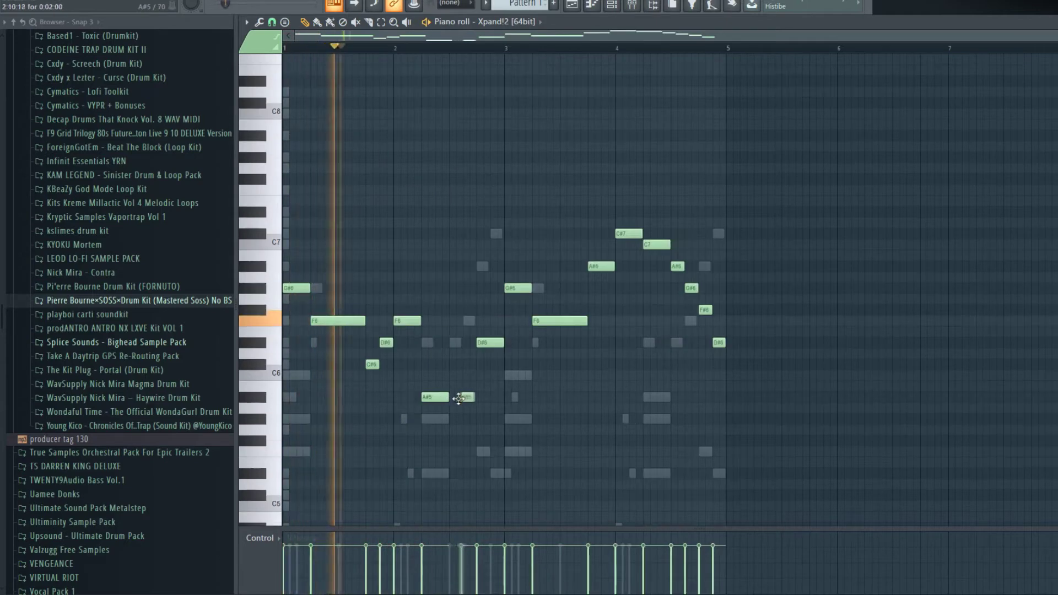
- Replace the second A#5 in bar 2 with C#6, lengthen the first A#5, and replace bar 4's C7 with C#7
right_click(467, 398)
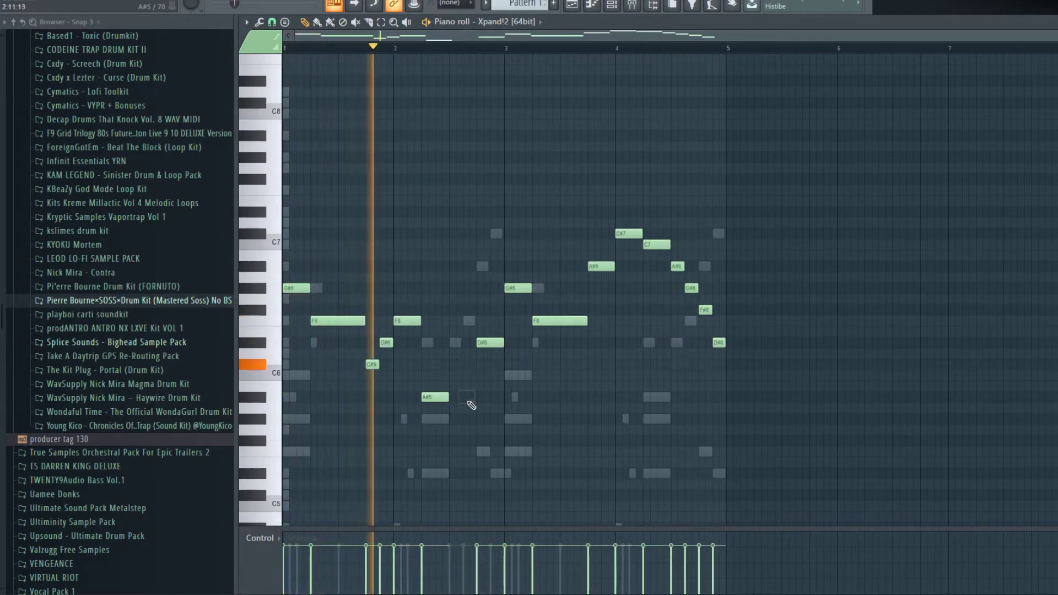
click(468, 365)
drag(449, 397, 462, 397)
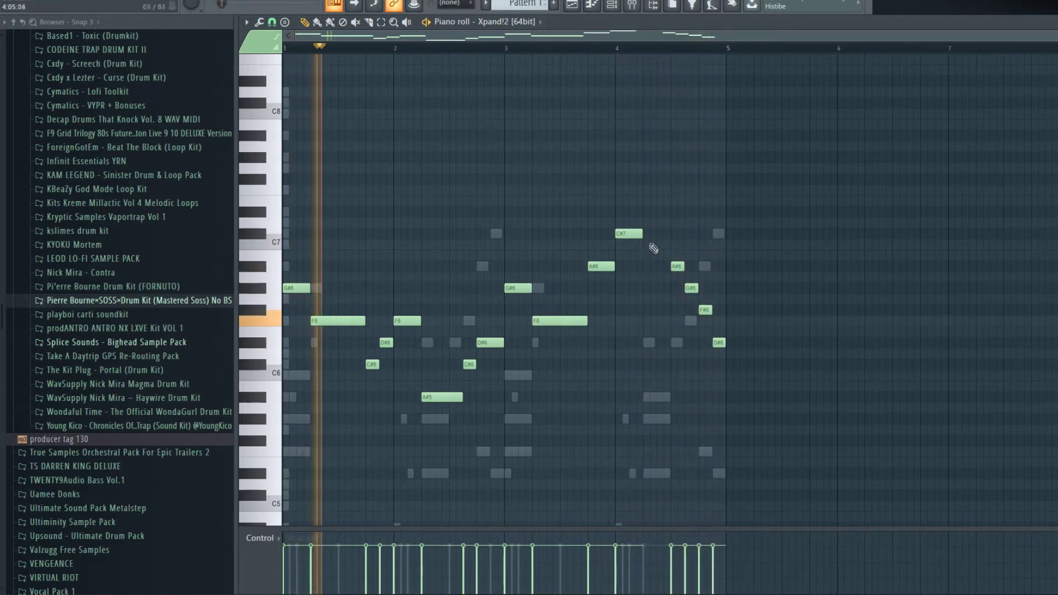
drag(652, 246, 651, 234)
- Change the Xpand!2 preset to 27 Light Square Lead during playback and lower its channel volume
click(614, 5)
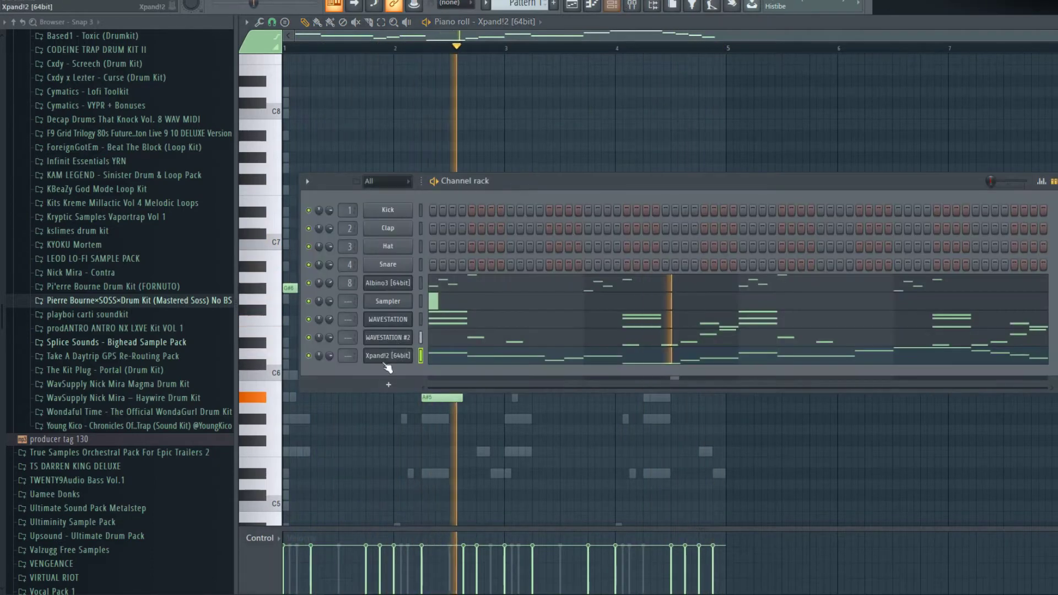
key(space)
click(394, 358)
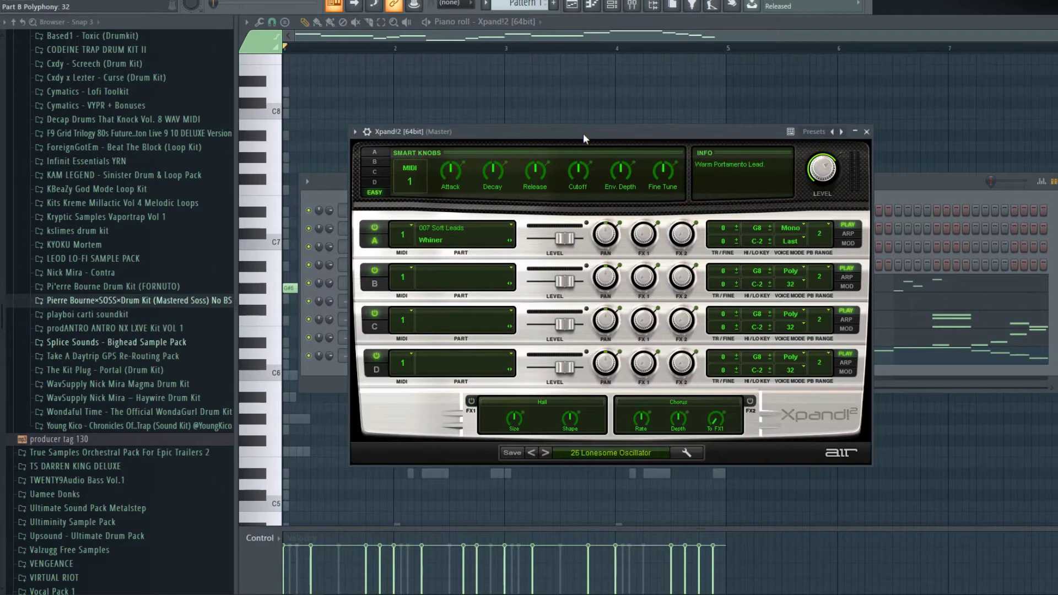
key(space)
click(545, 452)
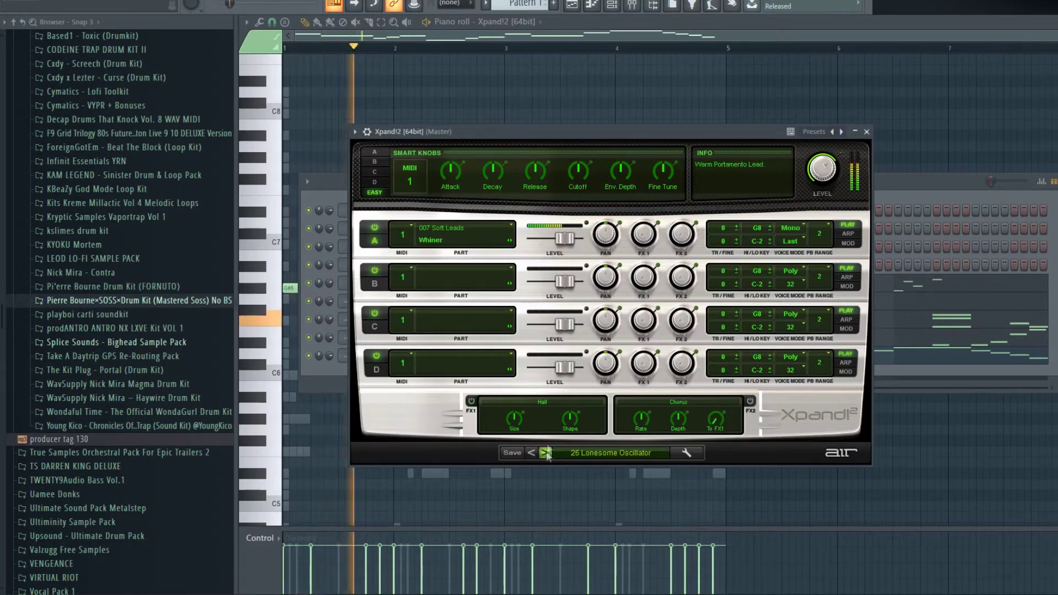
click(866, 132)
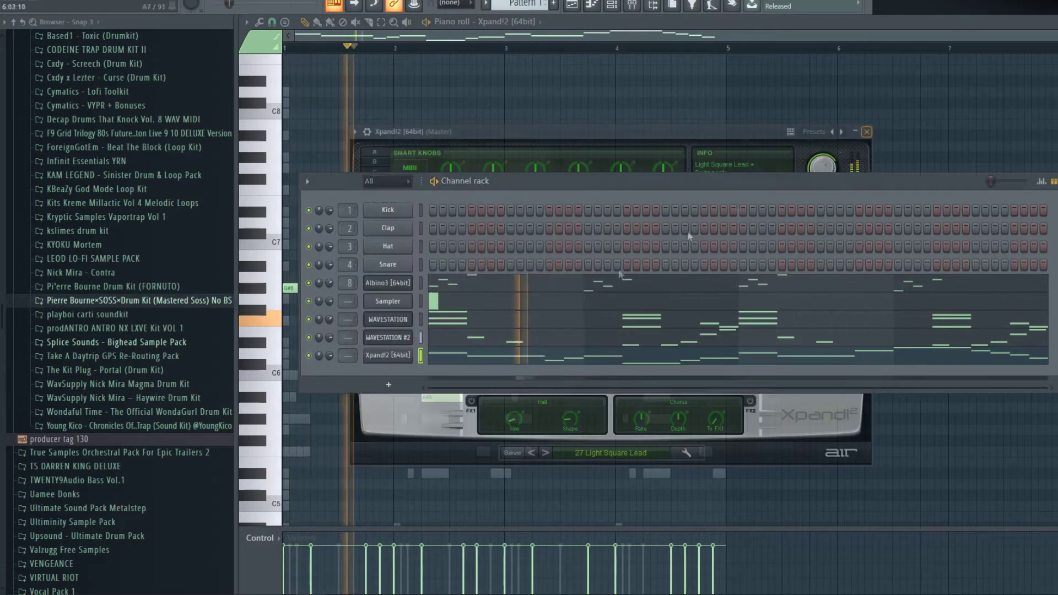
drag(330, 358, 331, 384)
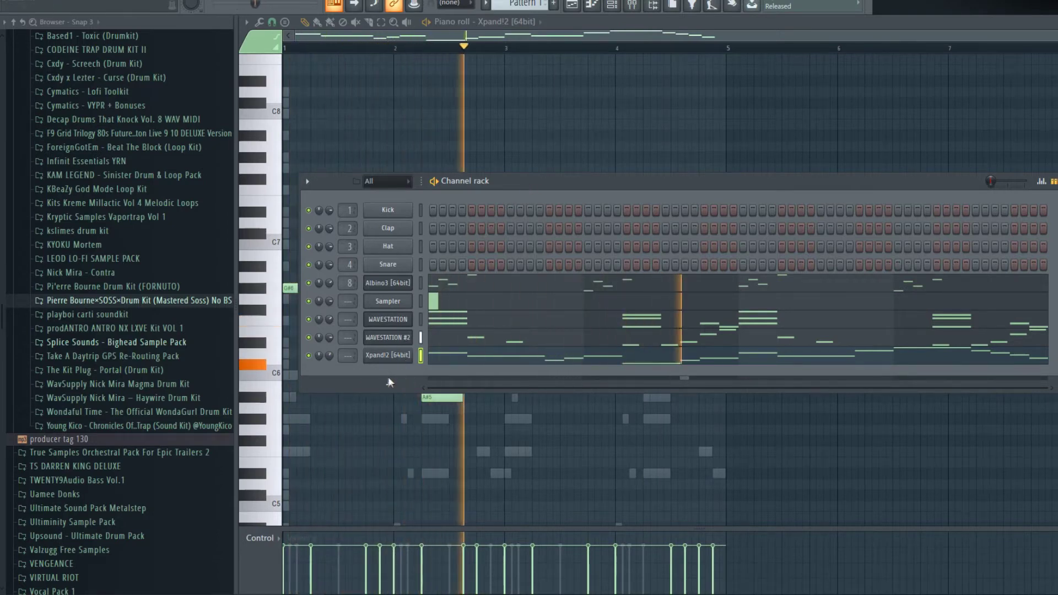
- Open the Albino3 piano roll, place a long A#6 note at the start of bar 1 and preview it
click(391, 284)
click(387, 70)
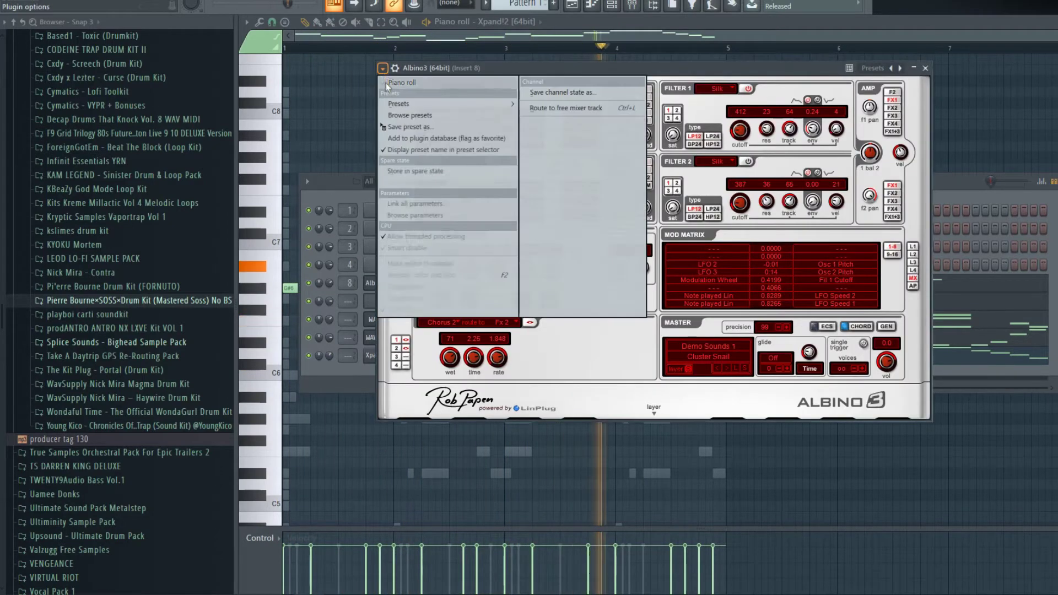
click(387, 83)
key(space)
scroll(353, 342, down, 3)
click(345, 234)
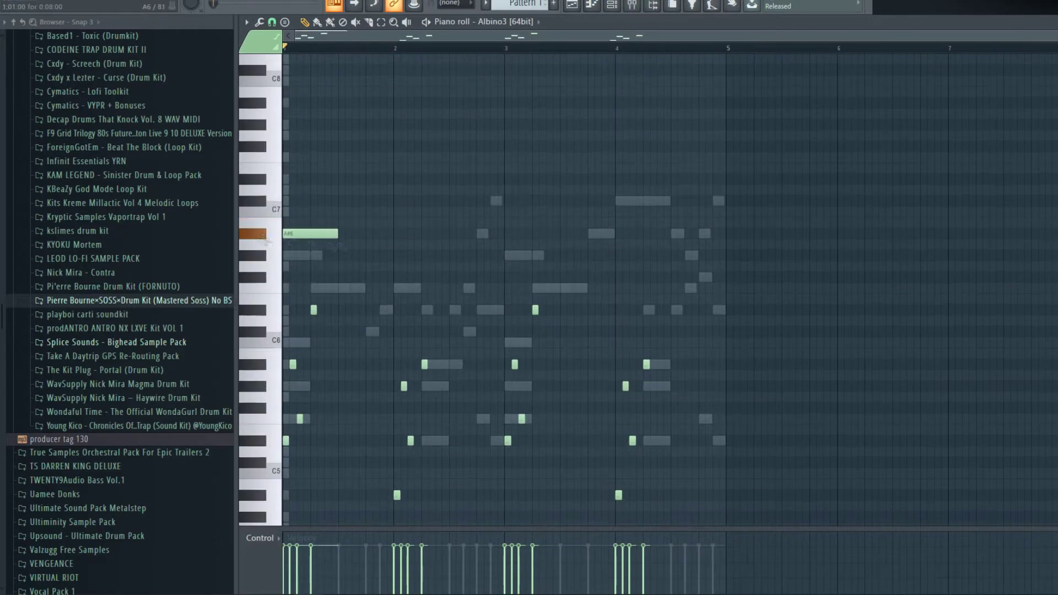
key(space)
key(space)
- Add short D#7 notes at the start of bars 1 and 3, and delete the A#6 note in bar 1
click(327, 179)
click(506, 179)
key(space)
key(space)
key(space)
drag(336, 179, 294, 179)
right_click(298, 233)
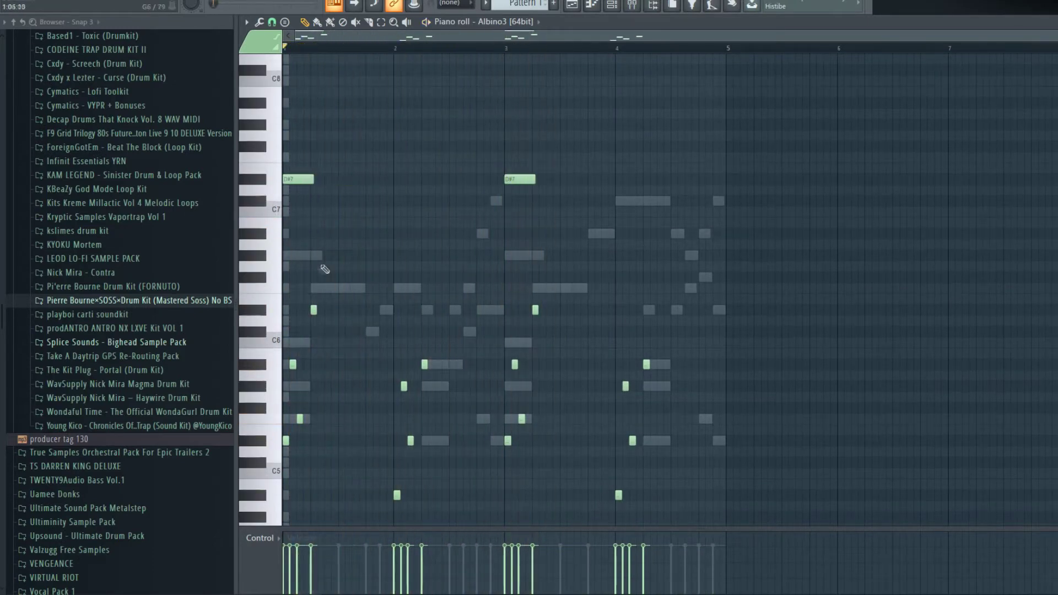
- Add A#6 notes leading into bars 2 and 4 of the Albino3 part and preview the pattern
key(space)
click(381, 147)
key(F9)
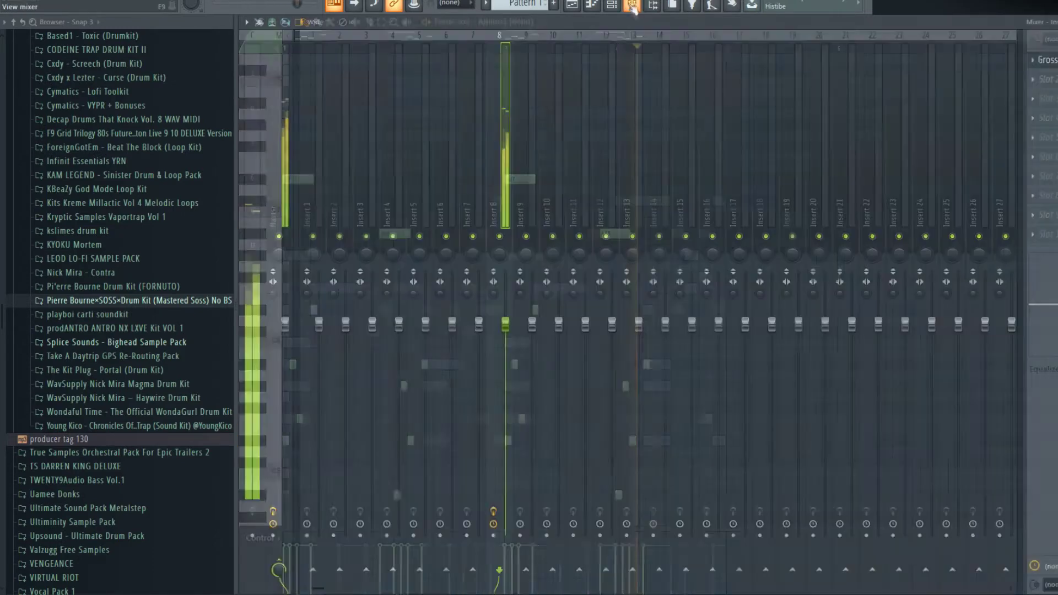
key(F9)
scroll(321, 341, down, 3)
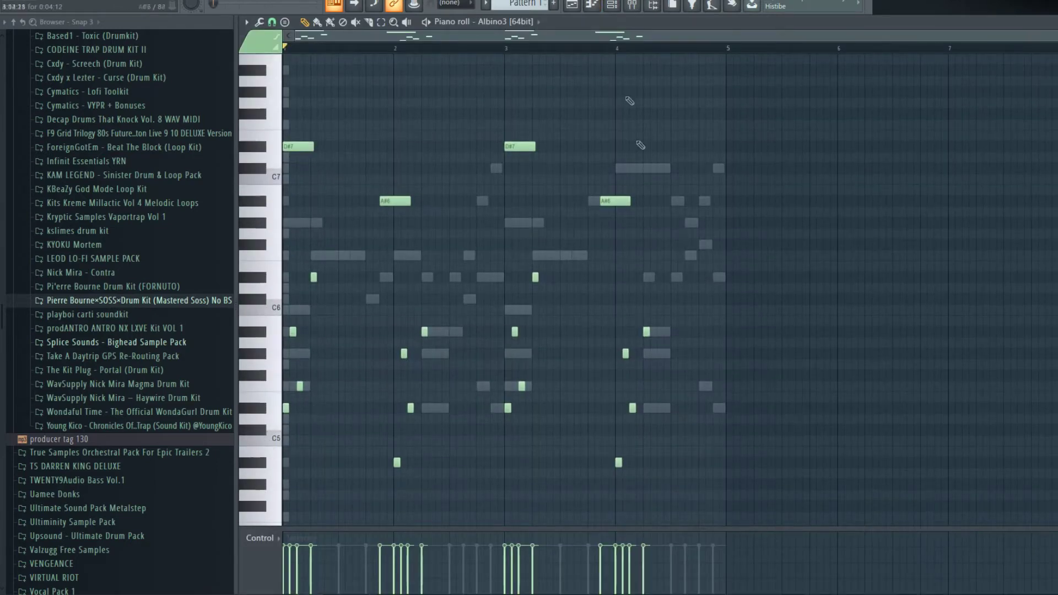
- Load Edison into the first effect slot of the Master mixer track
click(634, 6)
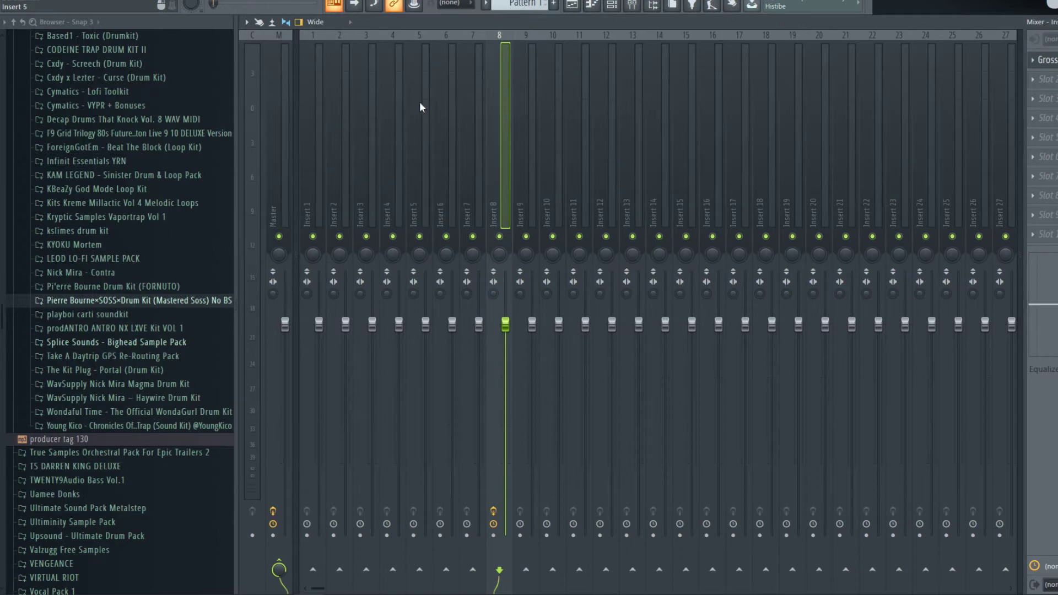
click(612, 6)
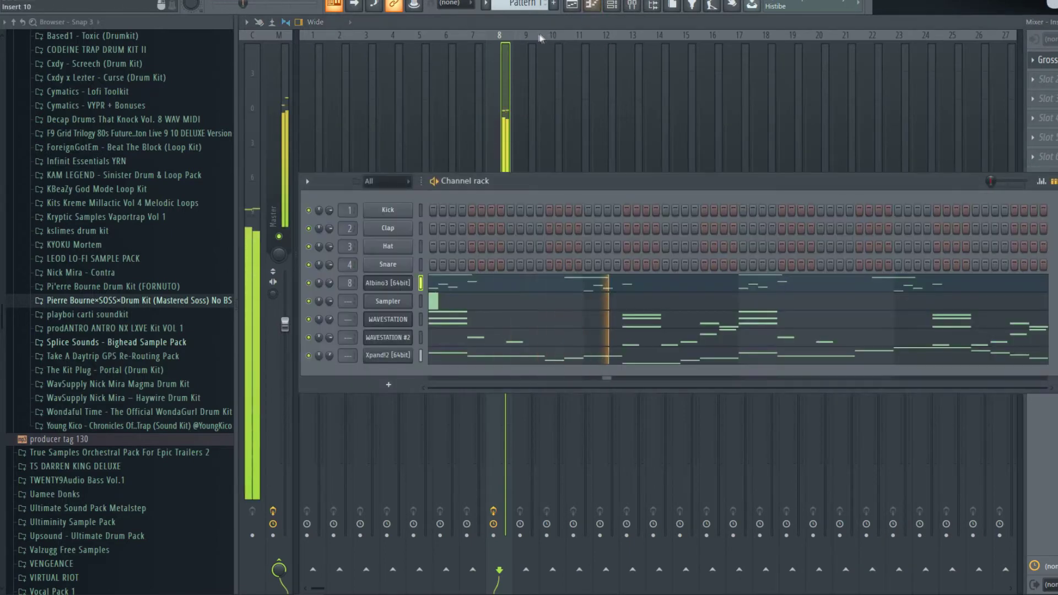
key(F6)
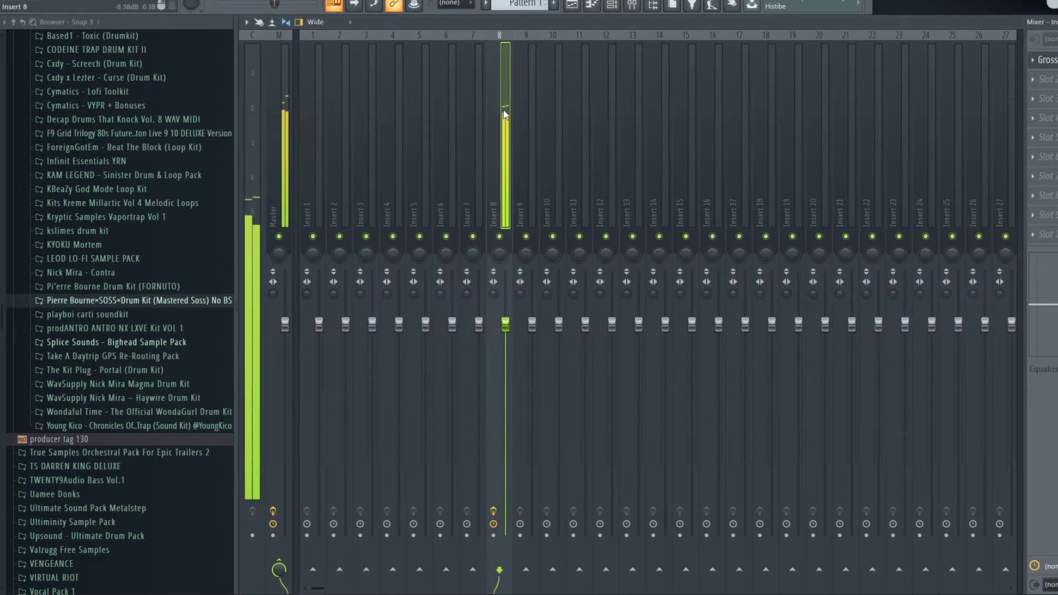
click(281, 132)
click(1039, 60)
mouse_move(1038, 76)
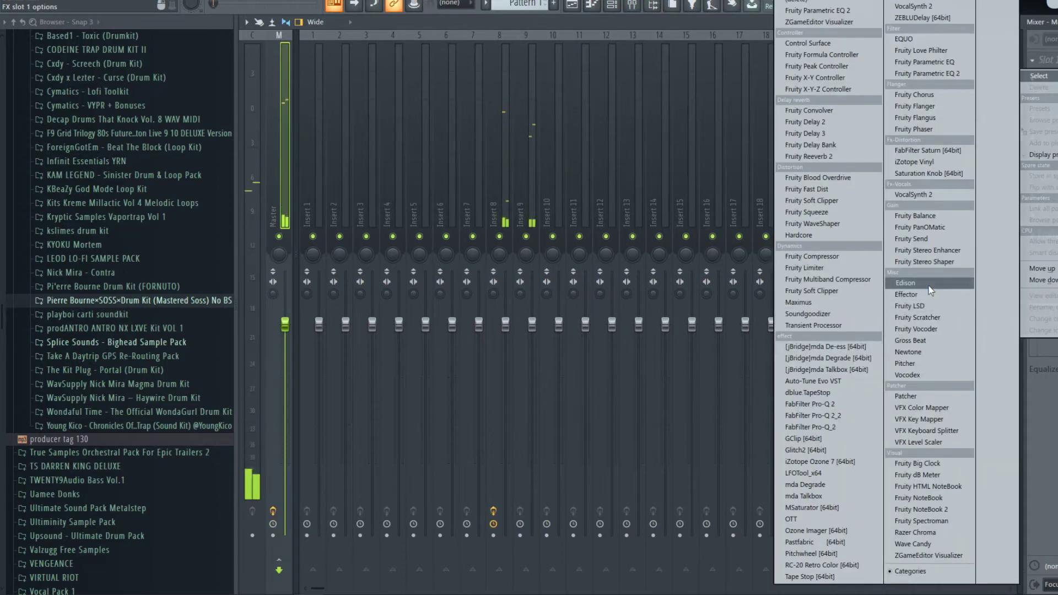
click(906, 283)
- Record the playing melody in Edison and place the recording as an audio clip on Track 3 of the playlist
click(427, 178)
click(240, 0)
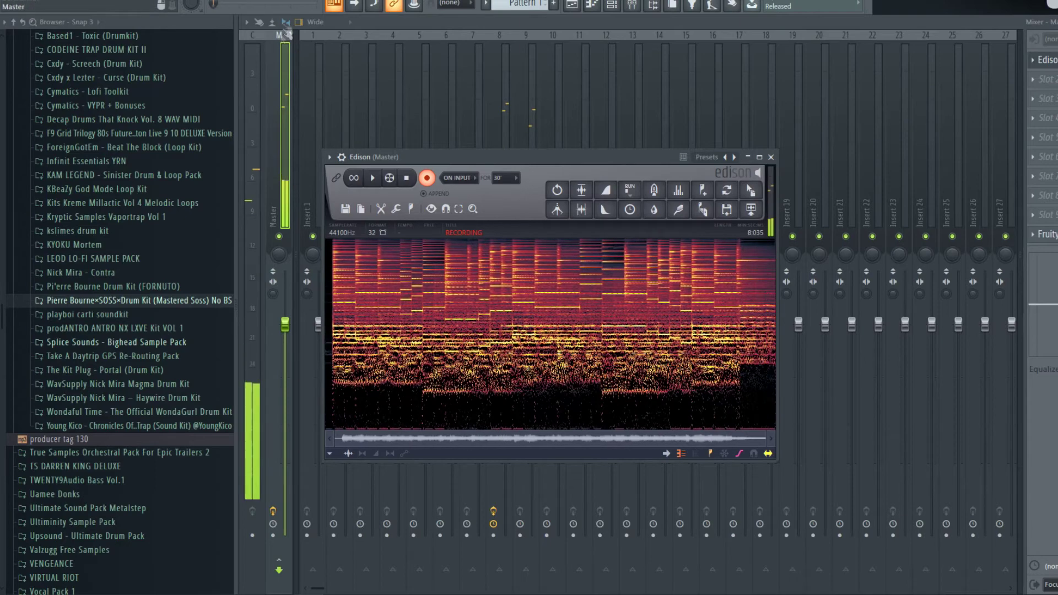
click(572, 4)
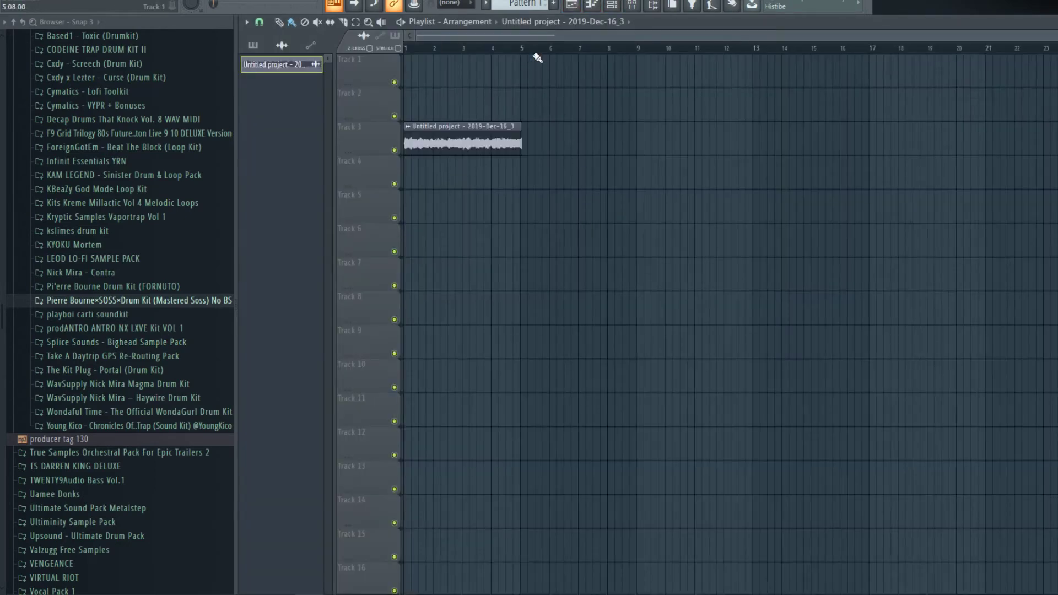
- Trim the silent start of the recorded clip on Track 3 and align it with the start of bar 1
scroll(538, 51, up, 5)
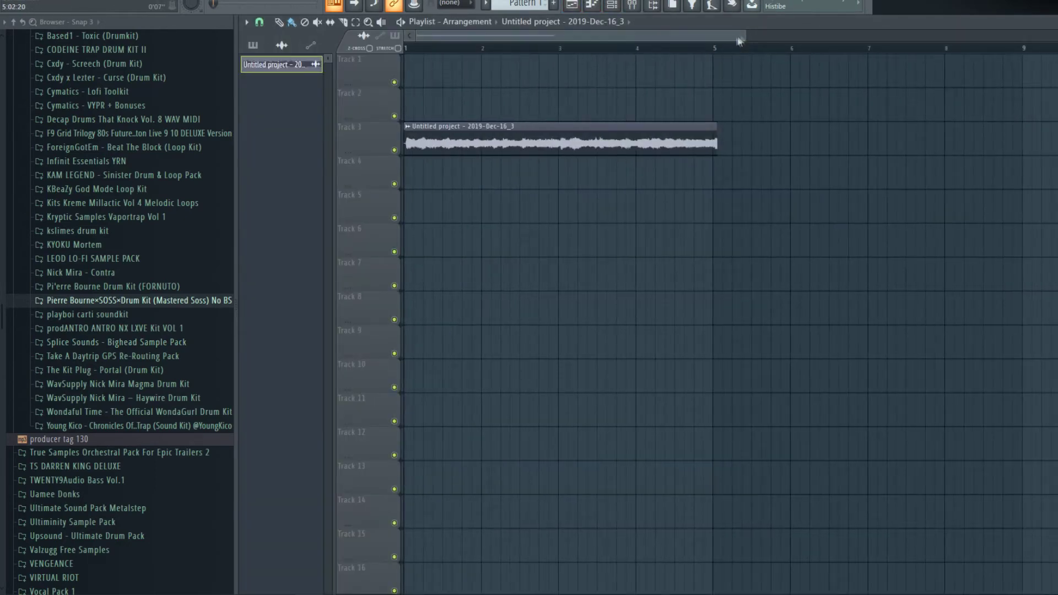
scroll(739, 40, up, 6)
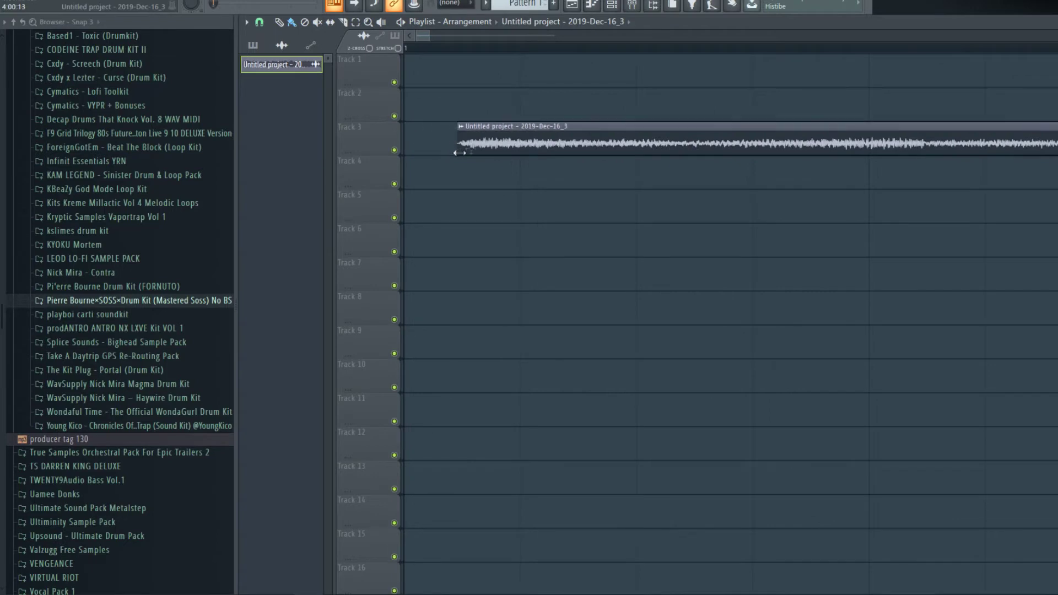
drag(459, 153, 406, 152)
scroll(460, 50, down, 5)
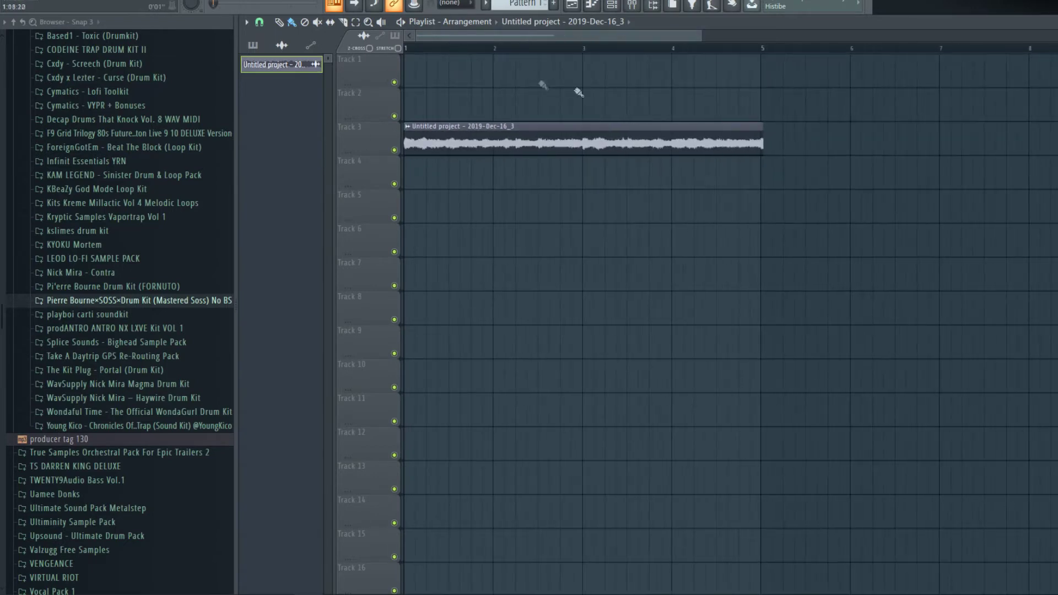
- Fit the end of the recorded clip to the start of bar 5
scroll(789, 48, up, 2)
scroll(732, 33, up, 3)
scroll(674, 39, down, 3)
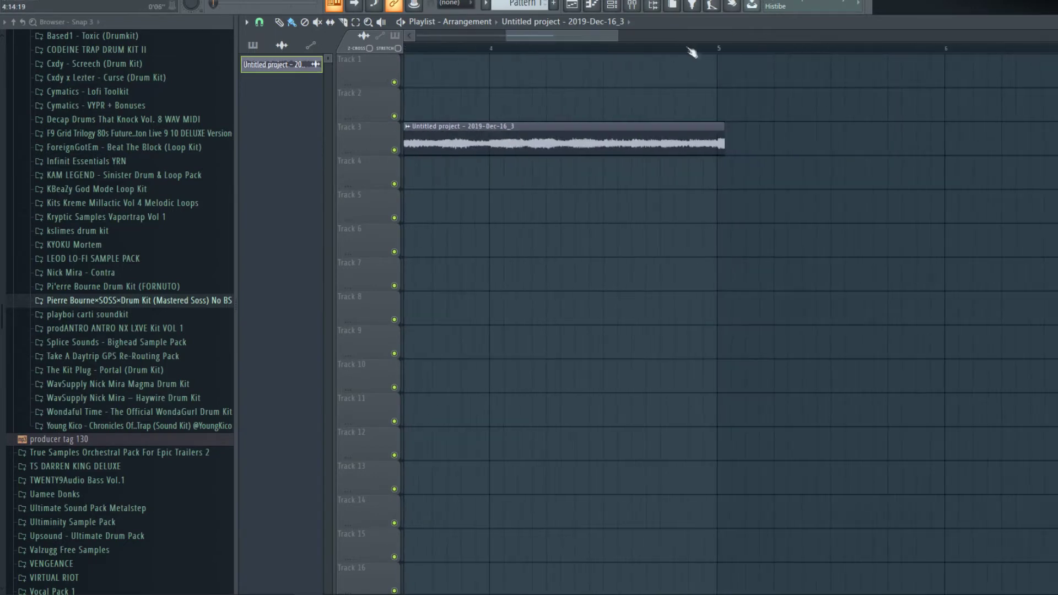
scroll(727, 50, up, 2)
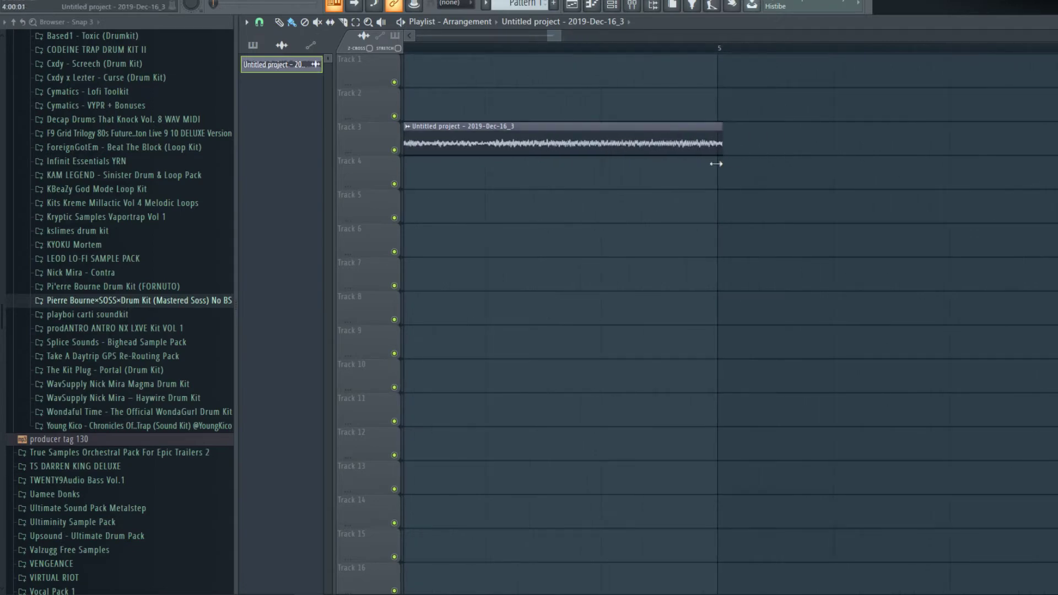
- Open the recorded clip's channel settings, set time stretching to Stretch mode, turn on Reverse and play it
click(628, 6)
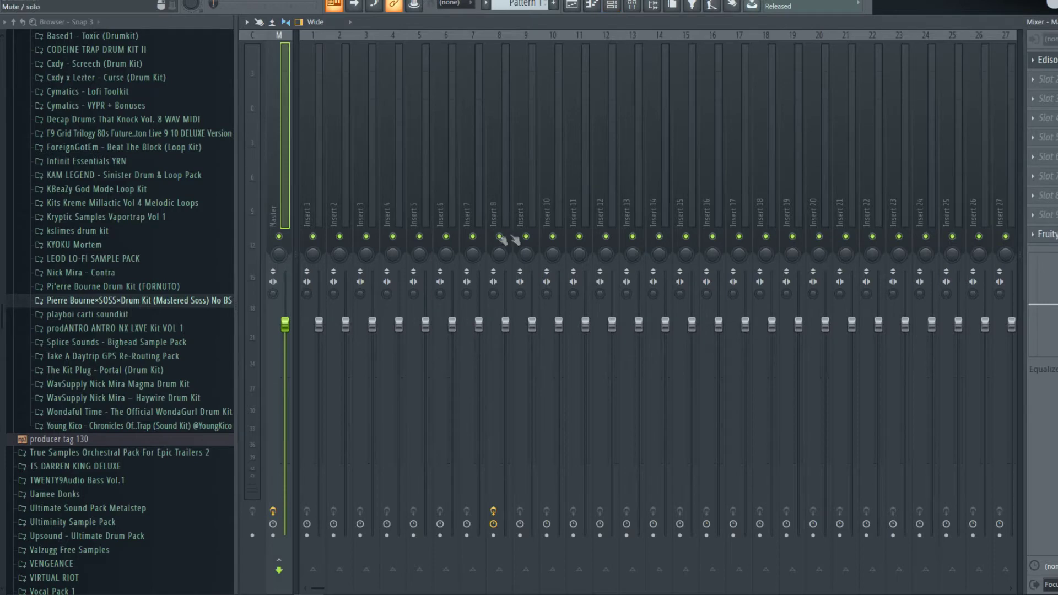
click(572, 5)
key(F6)
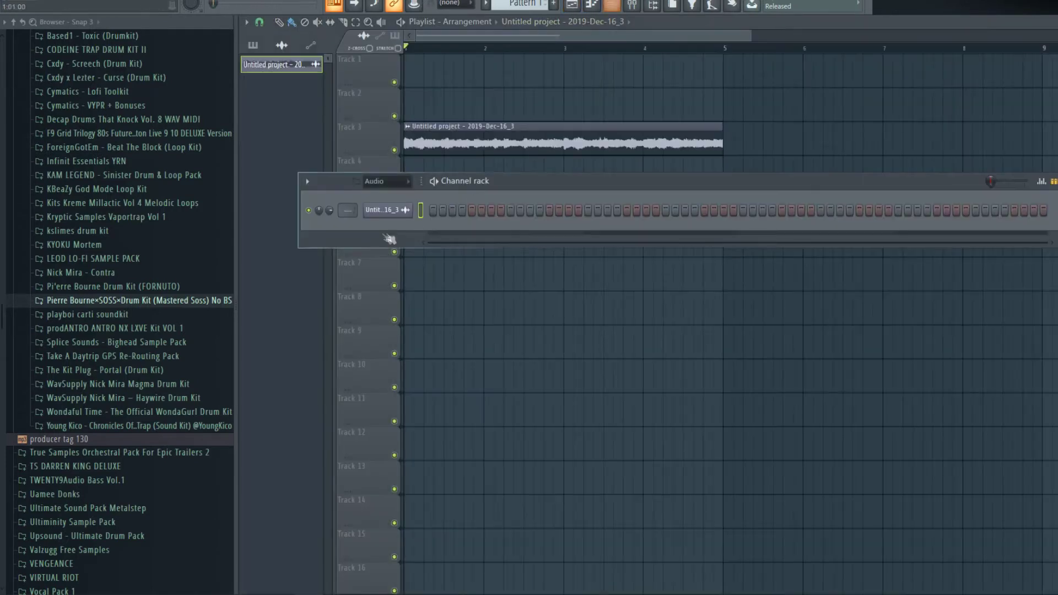
click(381, 210)
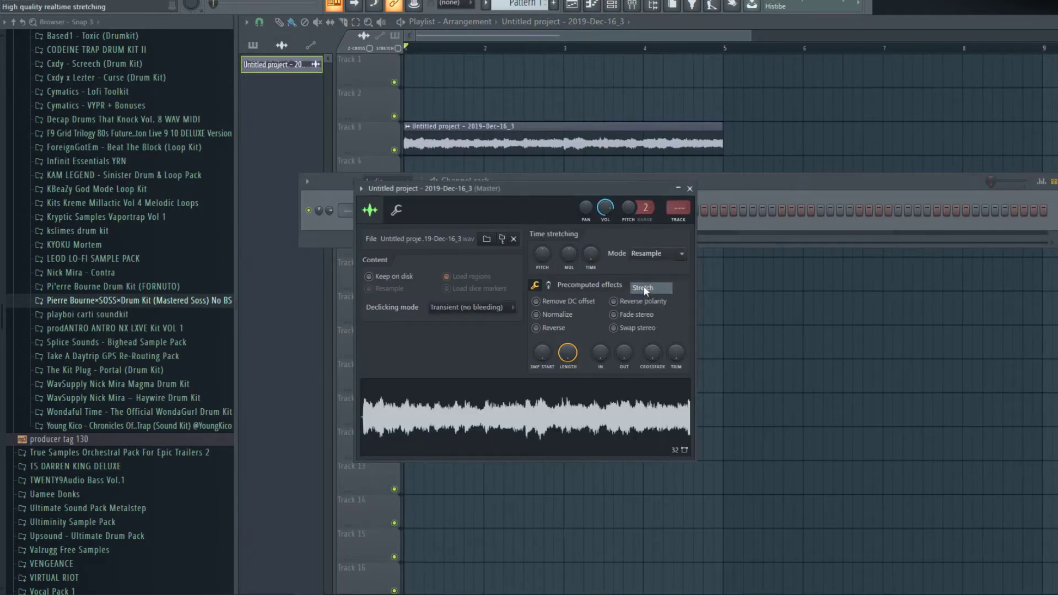
click(536, 328)
key(space)
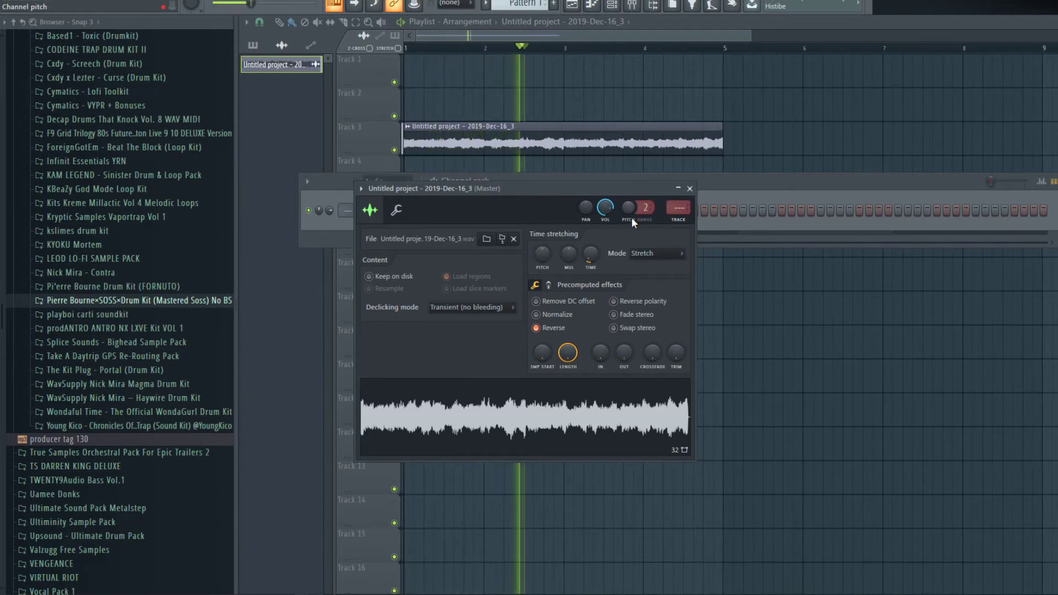
- Set the recorded clip's pitch range to 3 and lower its channel pitch
key(space)
drag(643, 208, 643, 206)
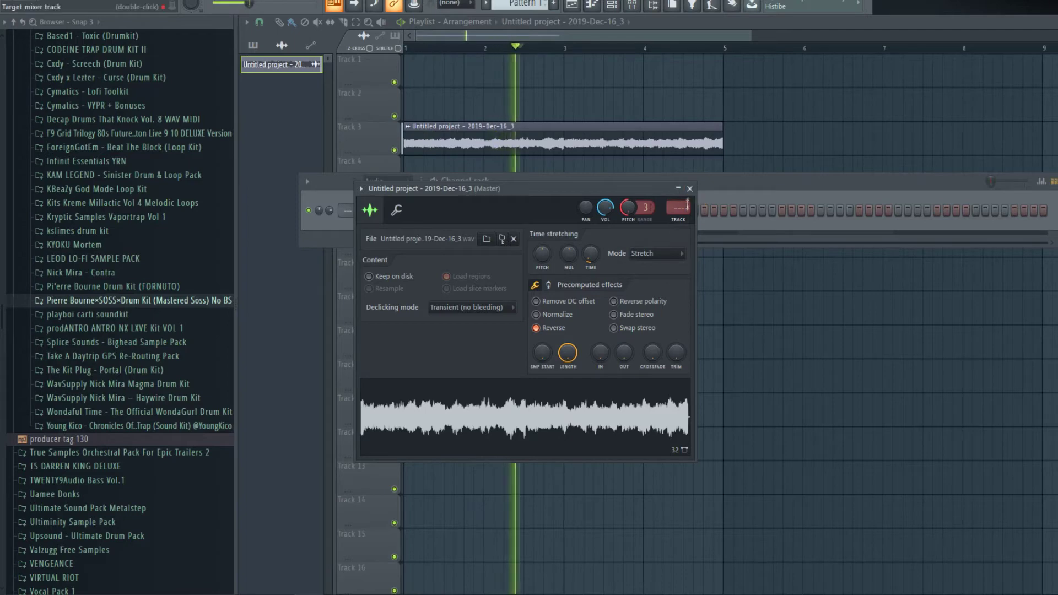
- Close the recorded clip's channel settings and play the reversed, pitched clip to judge how it sounds
click(690, 188)
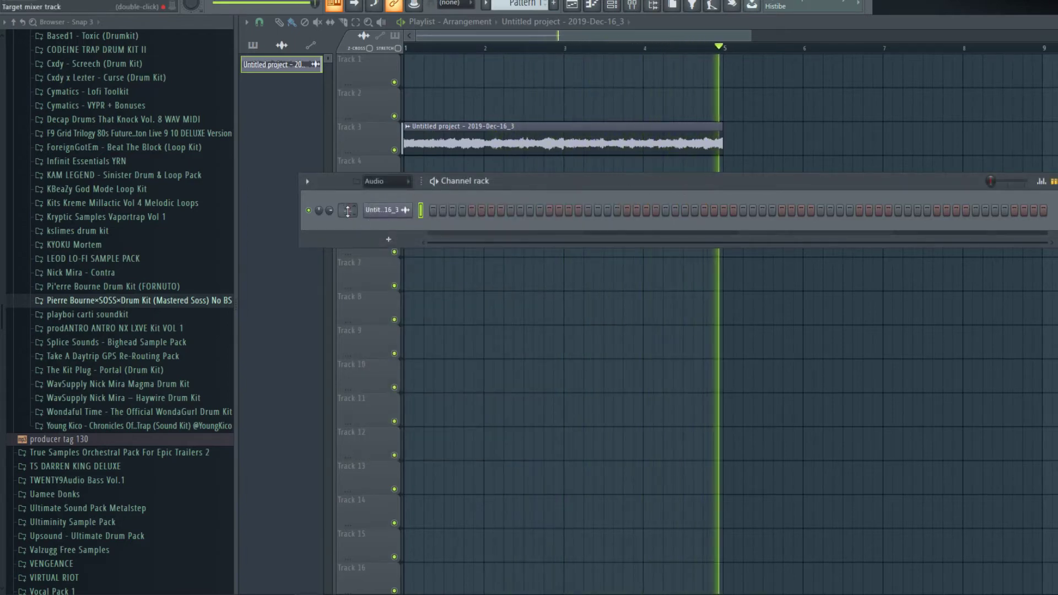
key(space)
key(space)
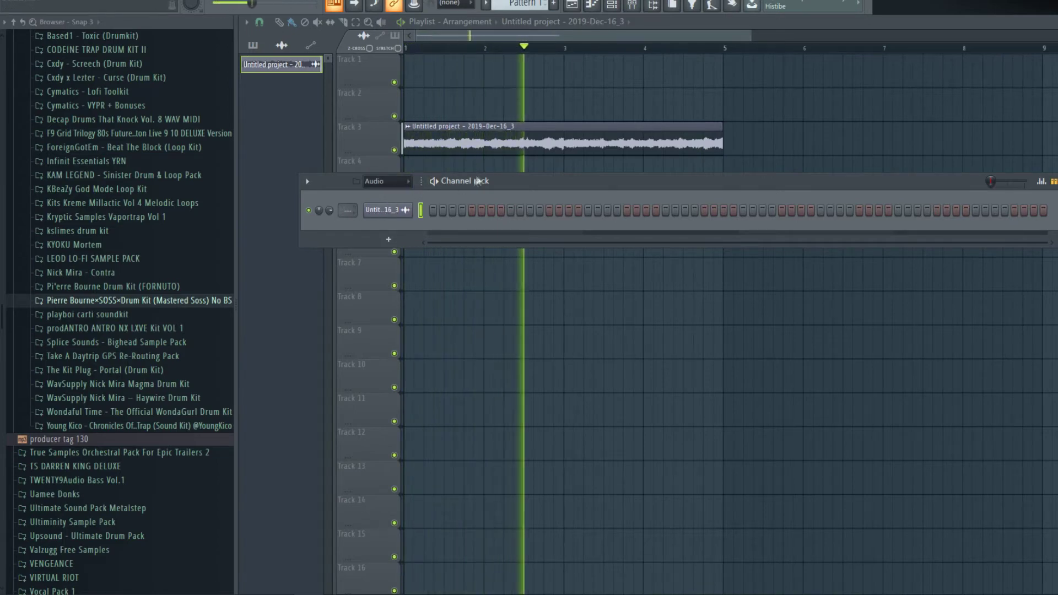
key(space)
key(space)
key(space)
key(space)
key(space)
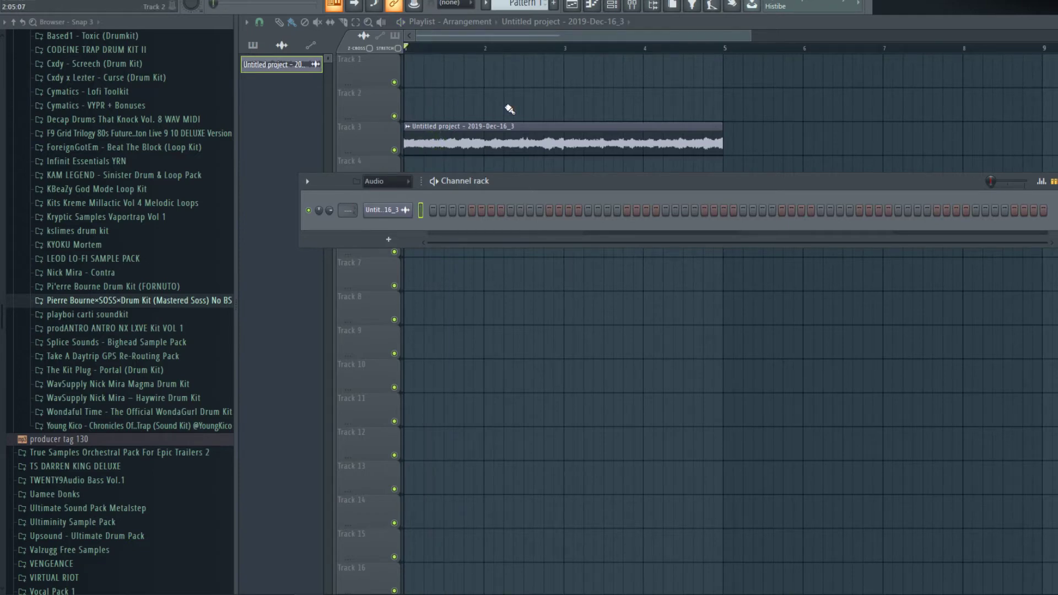
- Delete the reversed clip from Track 3 of the playlist
scroll(487, 59, up, 3)
key(F6)
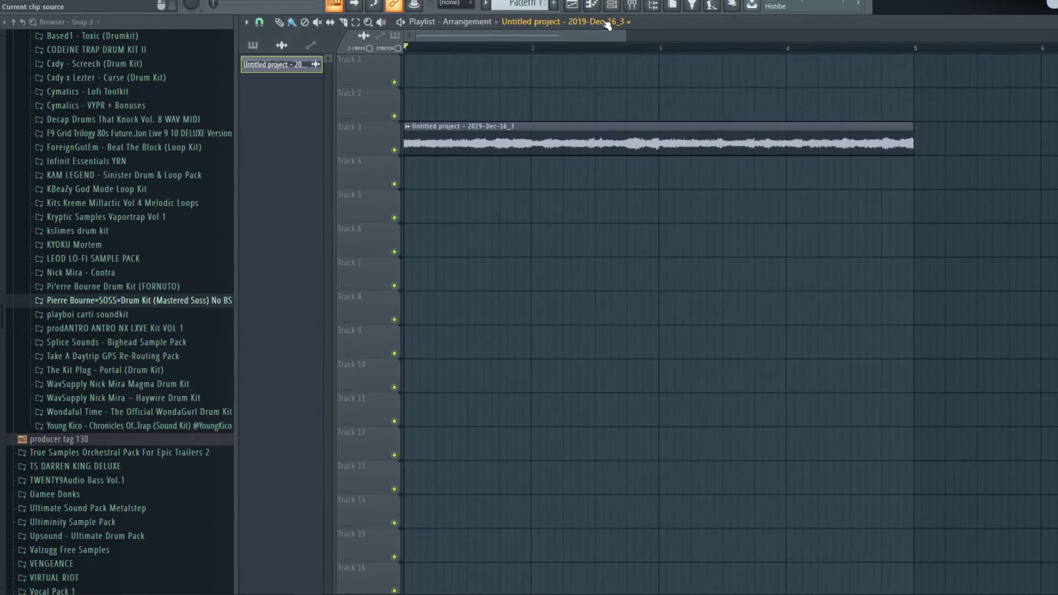
click(632, 8)
click(620, 6)
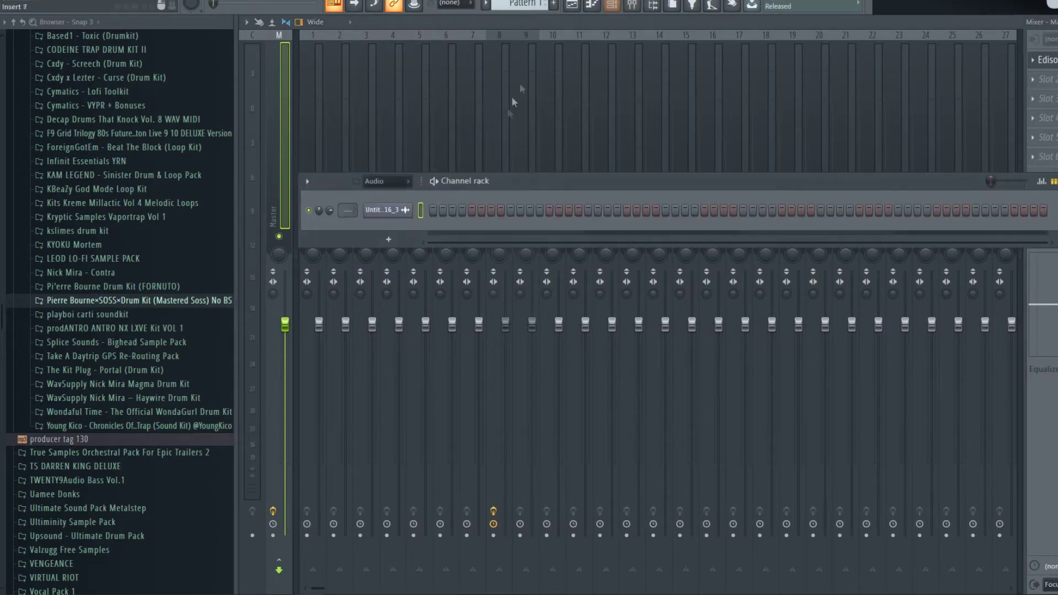
click(573, 7)
right_click(540, 141)
- Unmute mixer inserts 8 and 9 and play the original melody
click(629, 7)
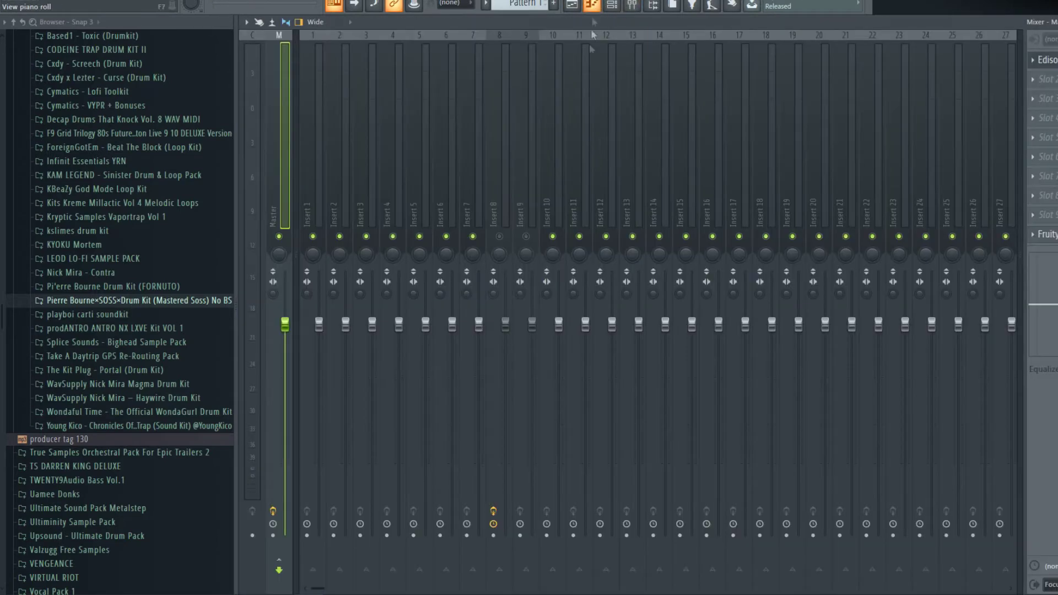
key(space)
click(592, 5)
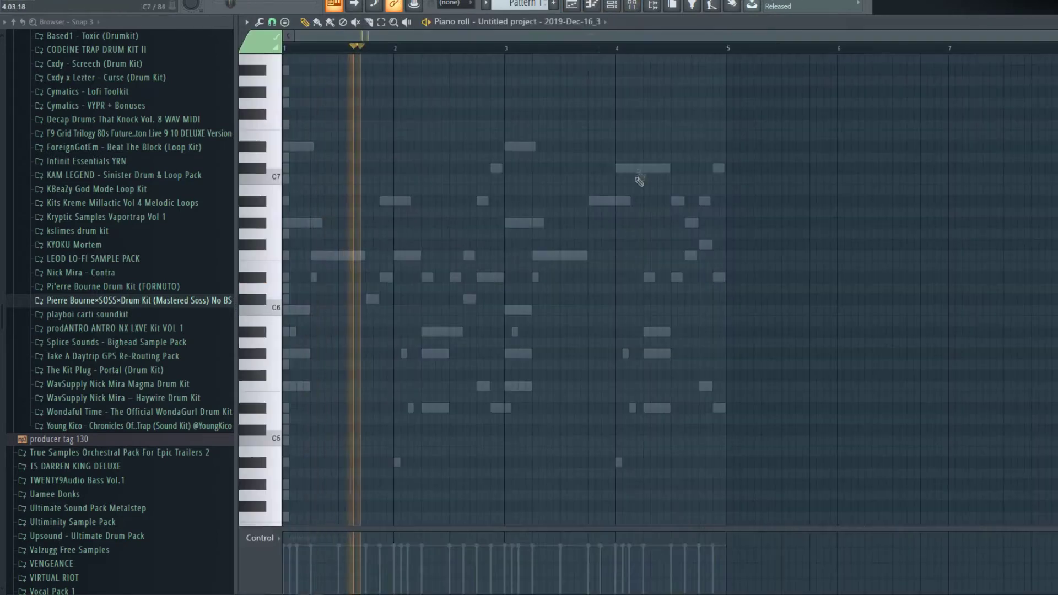
right_click(655, 202)
click(632, 6)
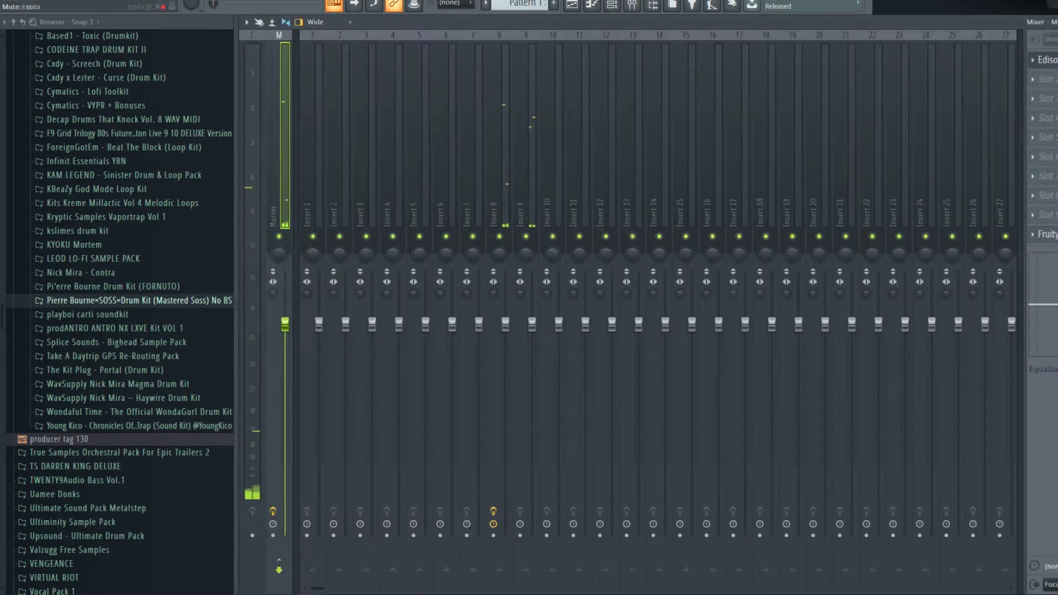
- Record the melody with Edison on the master and place the new recording on Track 5 of the playlist
click(1046, 60)
click(426, 178)
key(space)
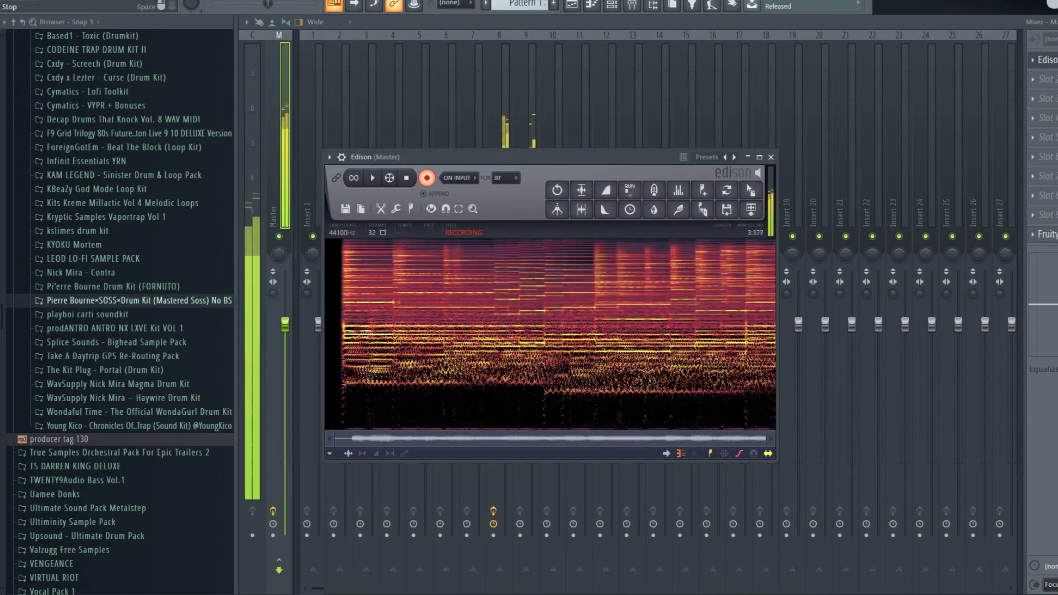
click(406, 178)
key(space)
drag(751, 190, 517, 216)
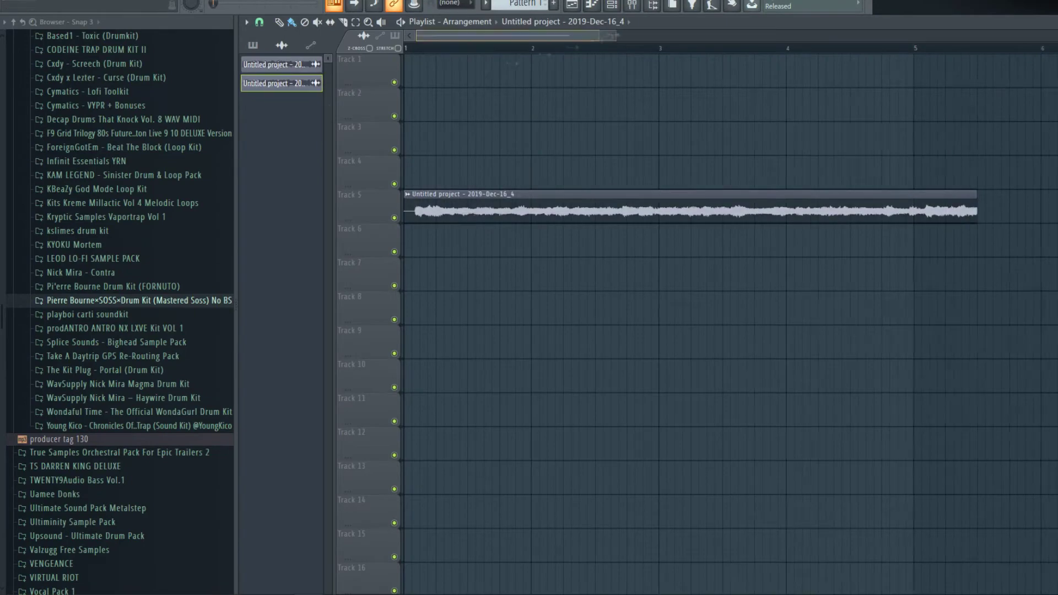
- Trim the silent start of the new clip on Track 5 and align it with bar 1
scroll(413, 212, up, 5)
drag(407, 220, 441, 212)
scroll(495, 213, down, 4)
drag(882, 212, 849, 212)
scroll(846, 204, up, 4)
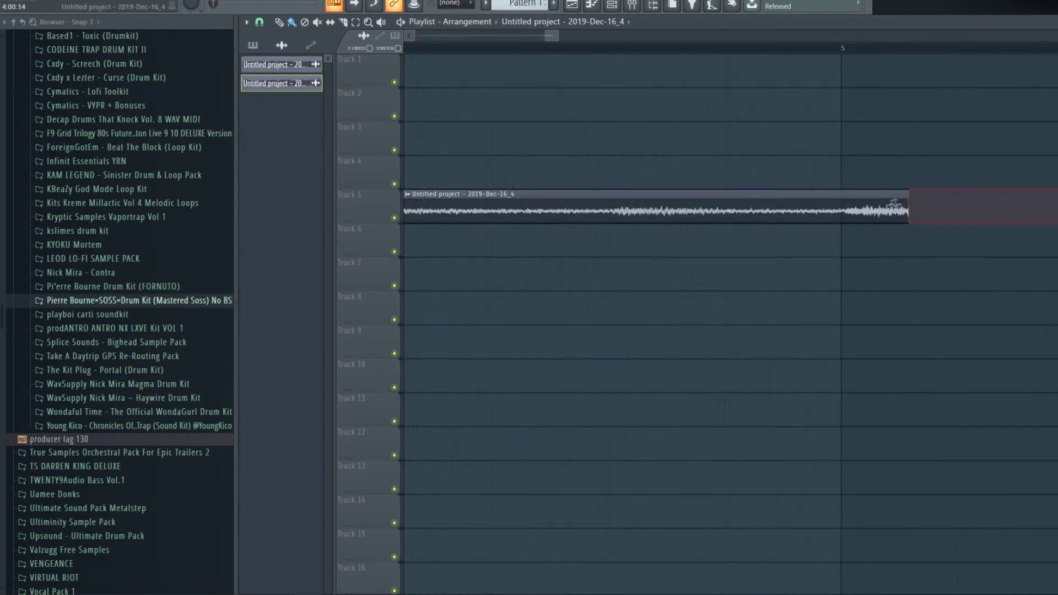
scroll(894, 204, down, 4)
drag(606, 213, 498, 212)
- Fit the end of the Track 5 clip to the start of bar 5 and play it back
key(space)
scroll(497, 49, down, 5)
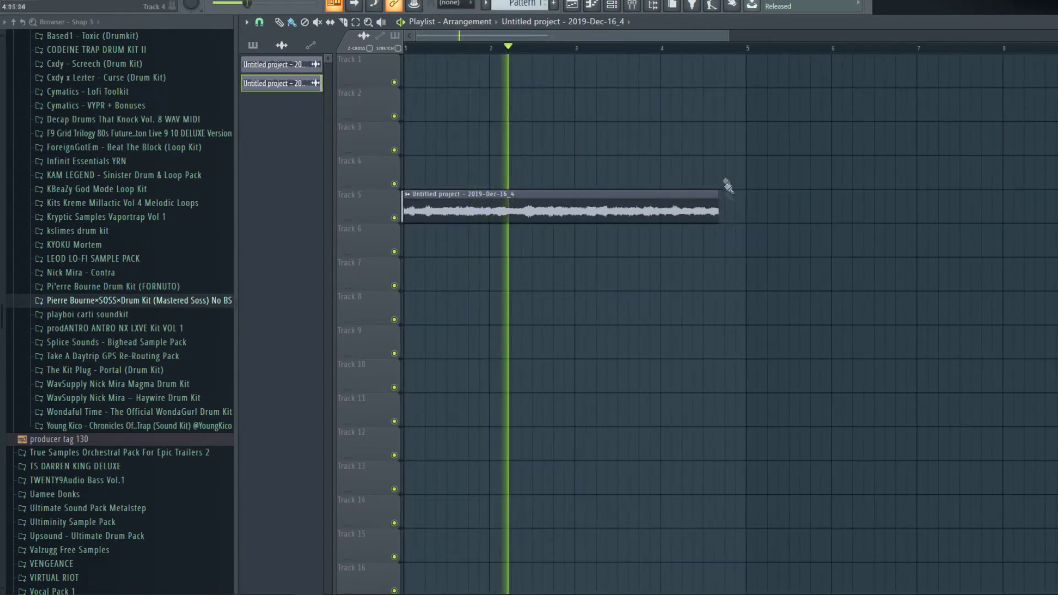
drag(720, 213, 751, 219)
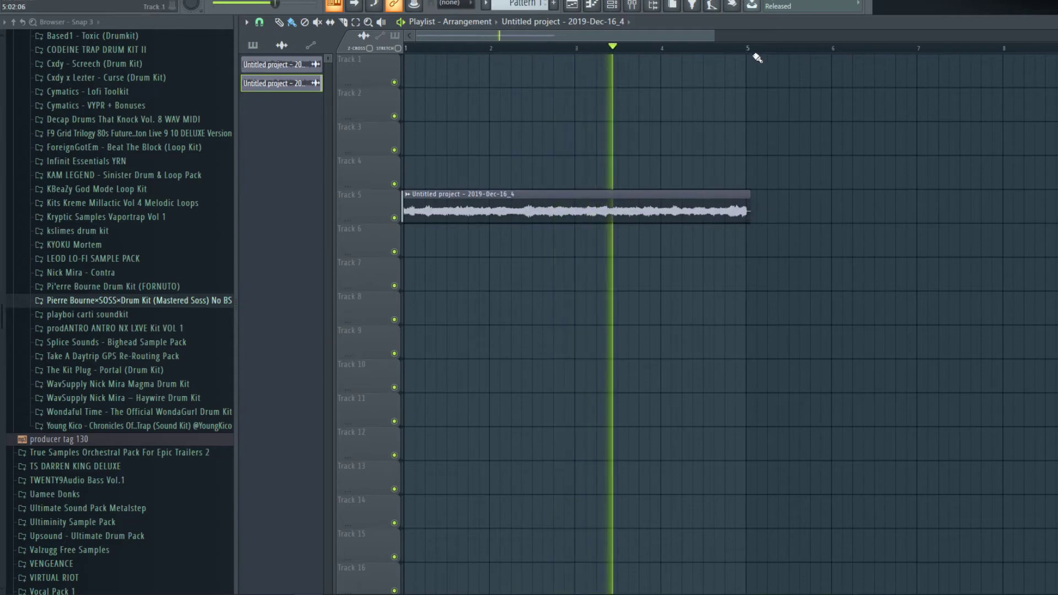
scroll(751, 48, up, 4)
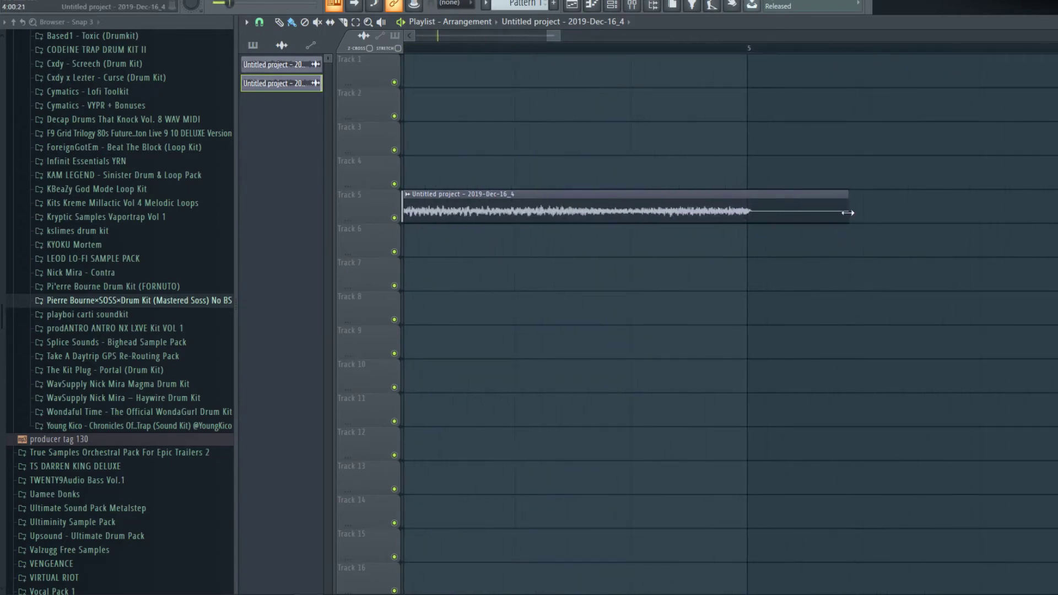
drag(848, 213, 743, 224)
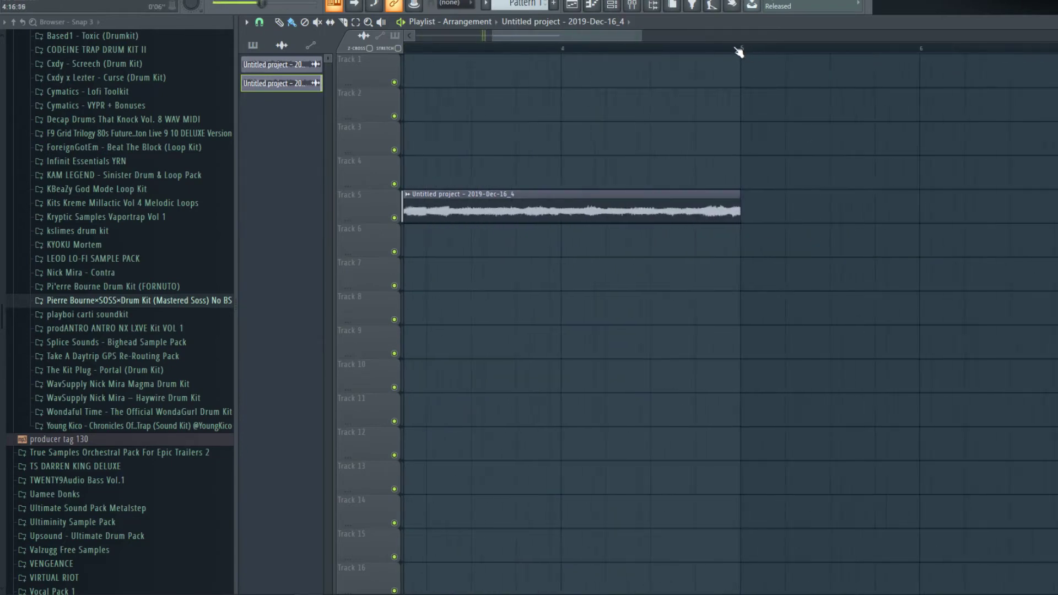
scroll(752, 52, down, 3)
click(447, 49)
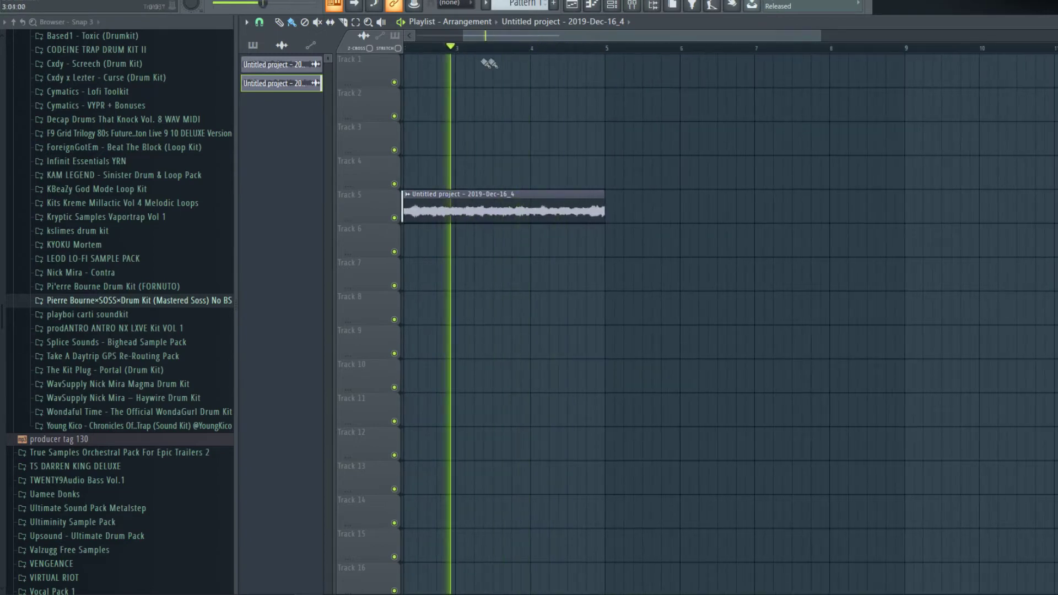
key(space)
drag(588, 35, 540, 35)
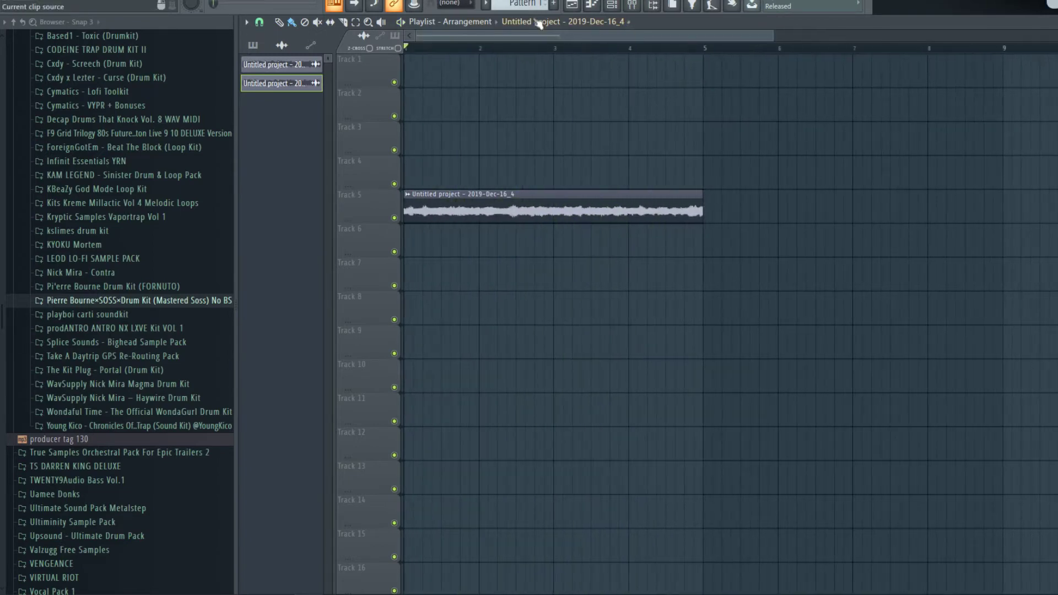
- Create Pattern 2 and place it on Track 6 from bar 3, extended to four bars
click(526, 4)
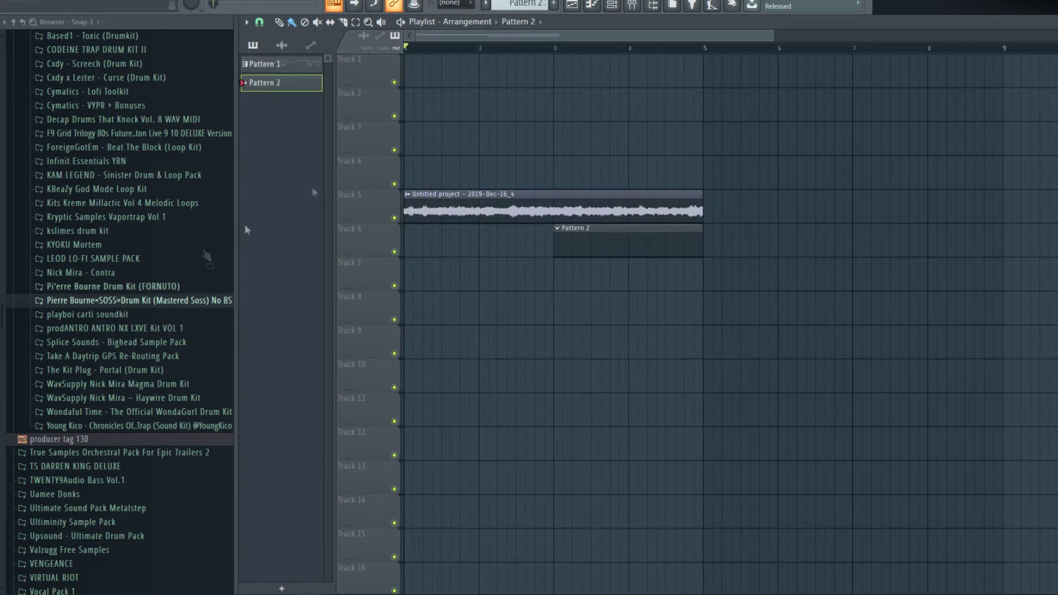
scroll(692, 58, down, 2)
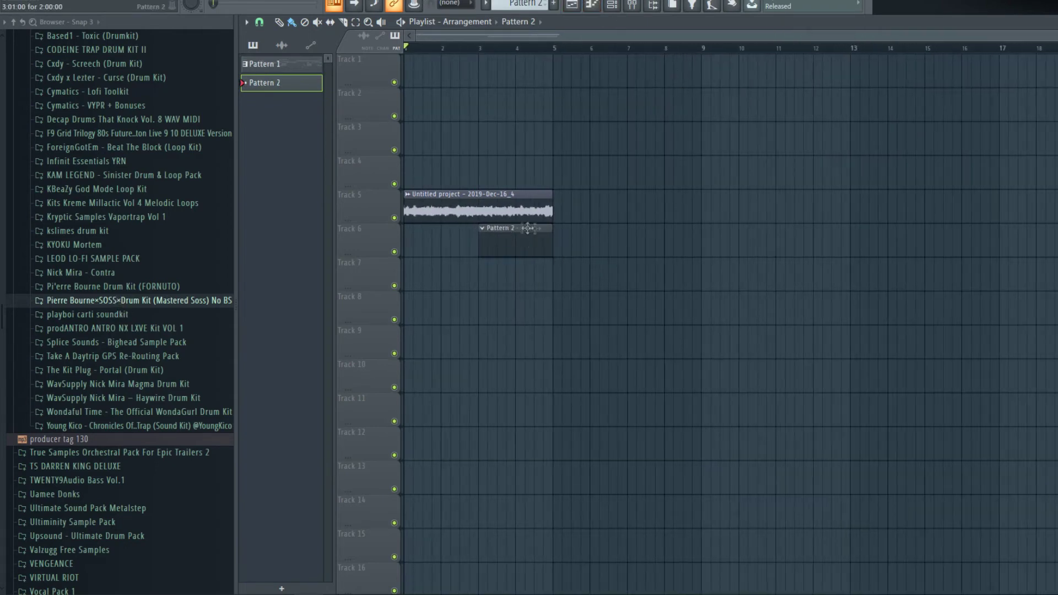
drag(475, 210, 411, 211)
drag(617, 248, 625, 248)
- Duplicate the Track 5 audio clip so the copy starts at bar 5, and play across the join
drag(475, 208, 624, 206)
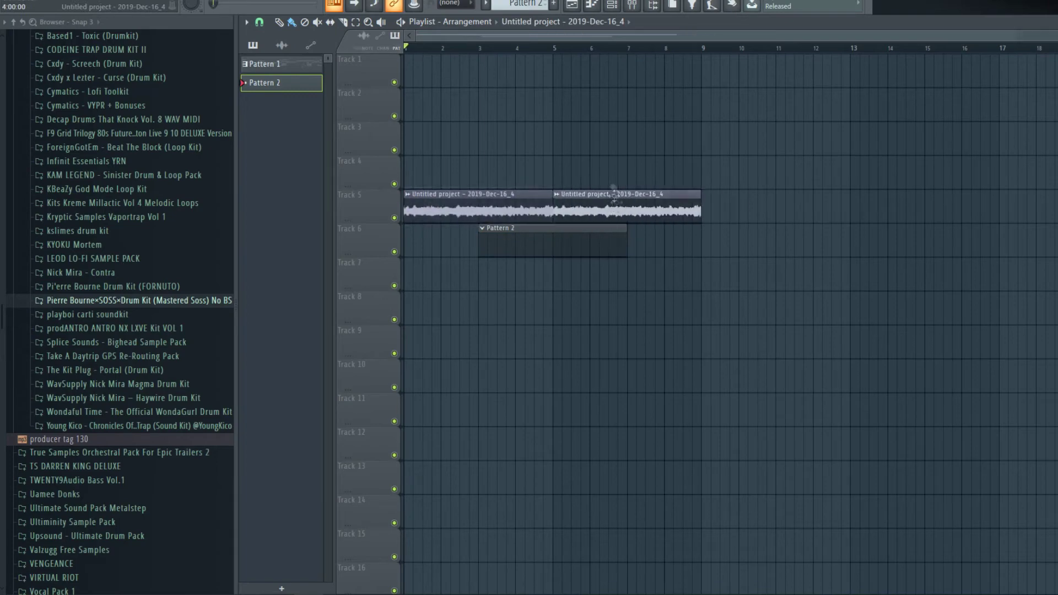
scroll(562, 52, up, 1)
scroll(564, 51, down, 2)
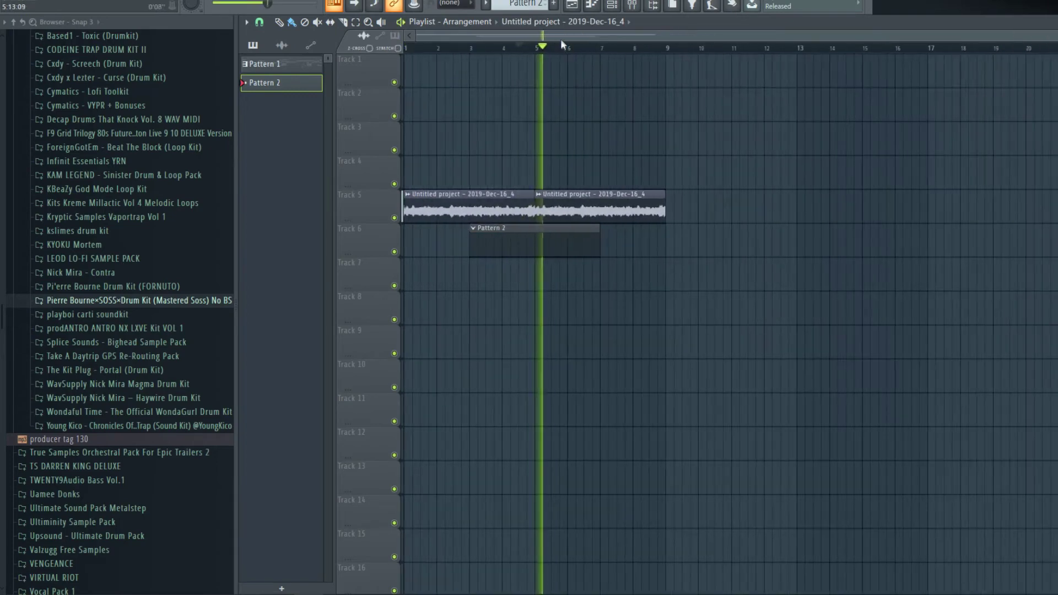
key(space)
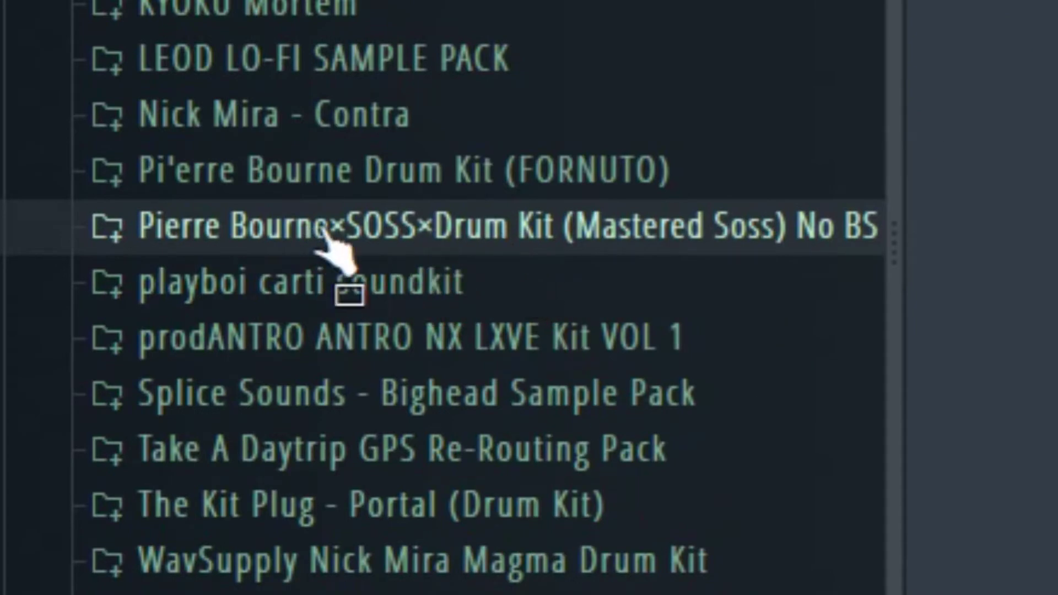
- Add the Lion Roar vox from the Pierre Bourne×SOSS drum kit as a channel and trigger it on step 1 of Pattern 2
drag(324, 229, 774, 218)
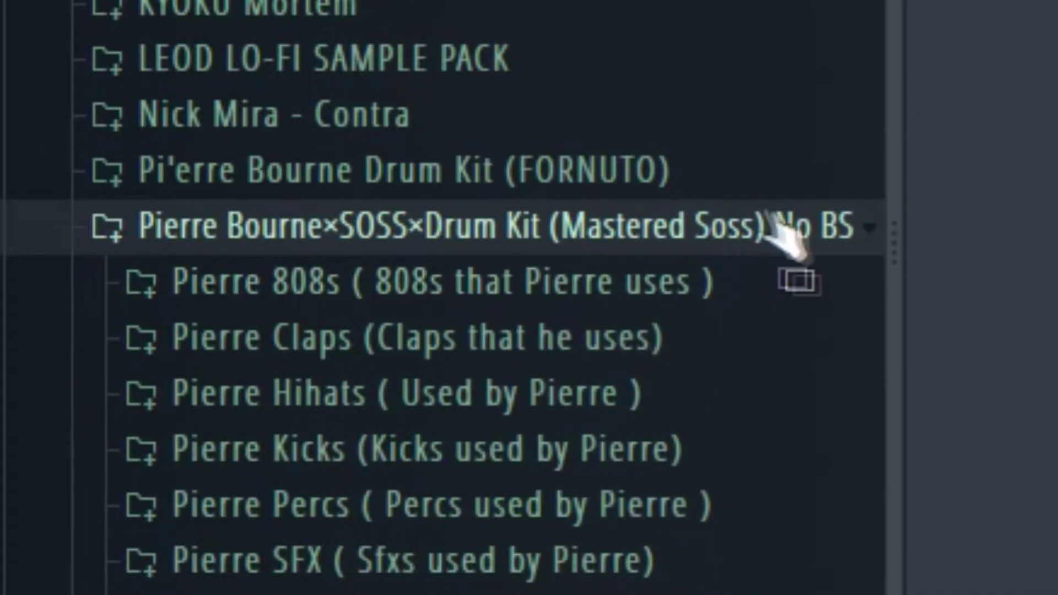
click(144, 416)
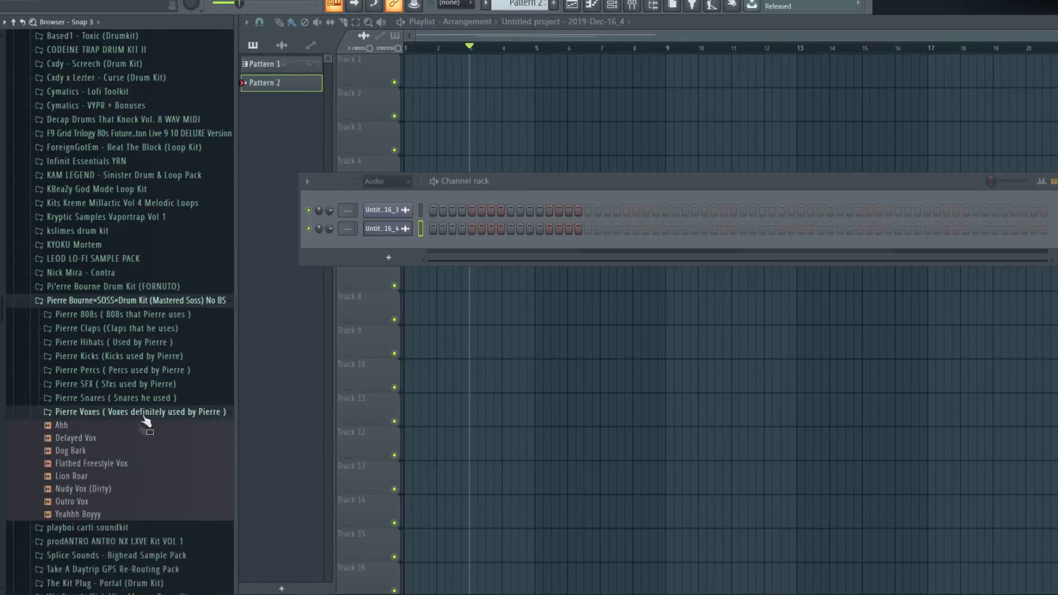
drag(380, 264, 385, 267)
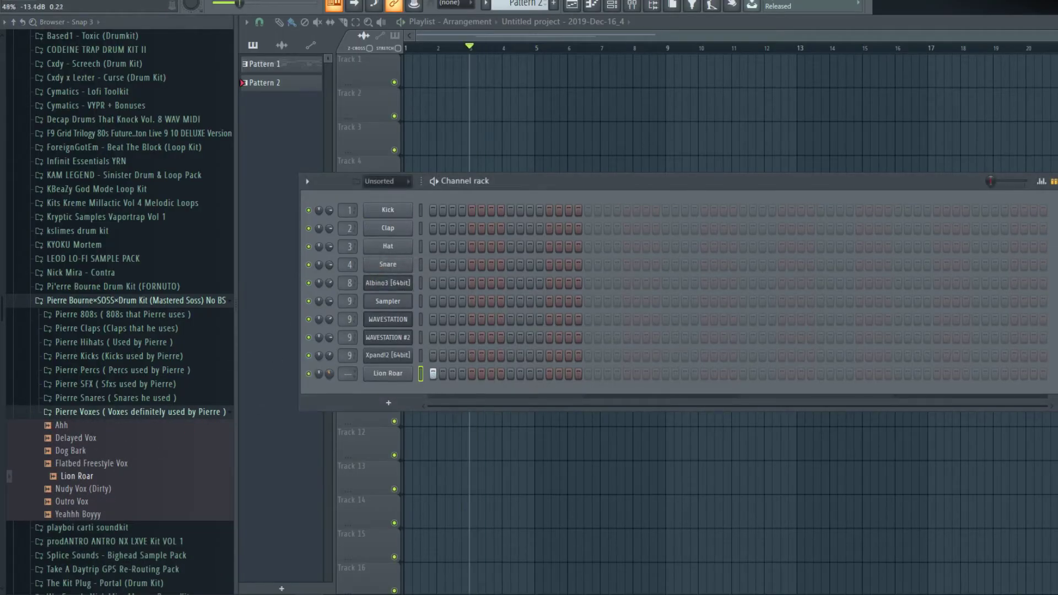
- Add Woah 808 from the kit's Pierre 808s folder as a channel and draw a half-bar C5 note at bar 1
click(133, 414)
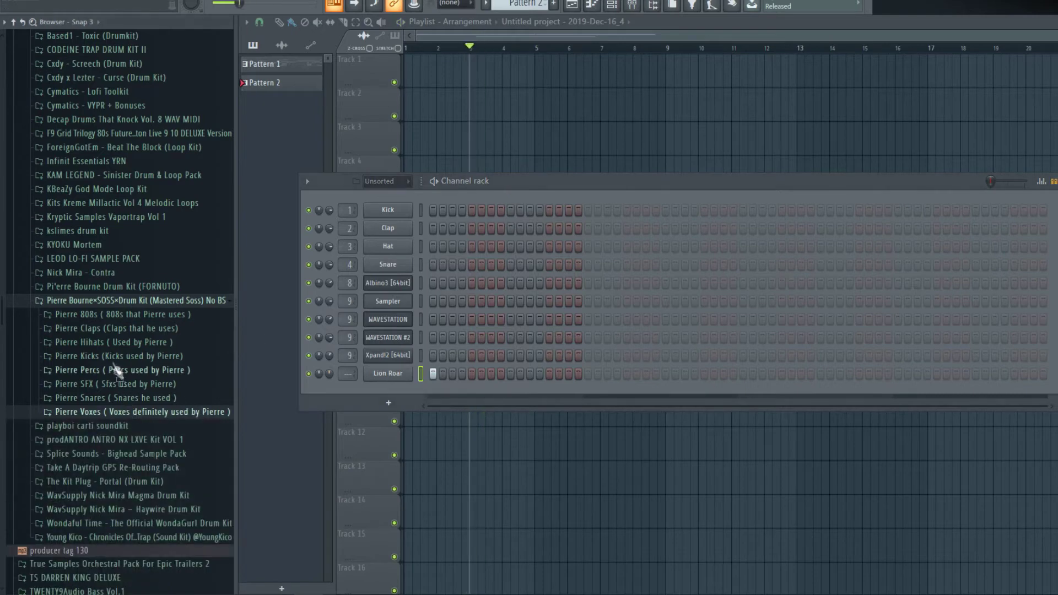
click(110, 319)
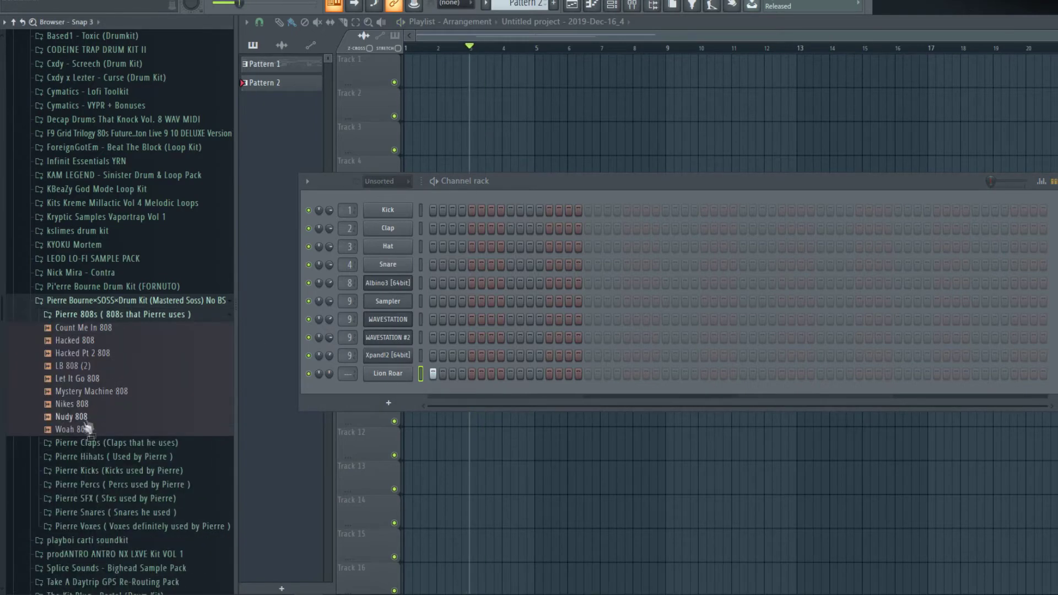
drag(401, 389, 400, 392)
click(388, 392)
click(283, 109)
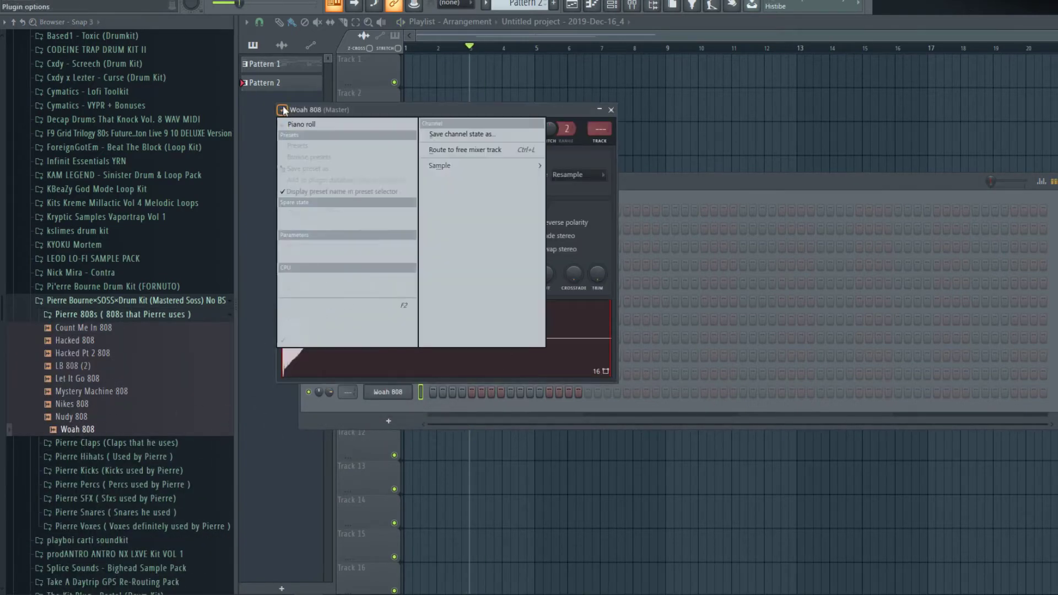
click(302, 124)
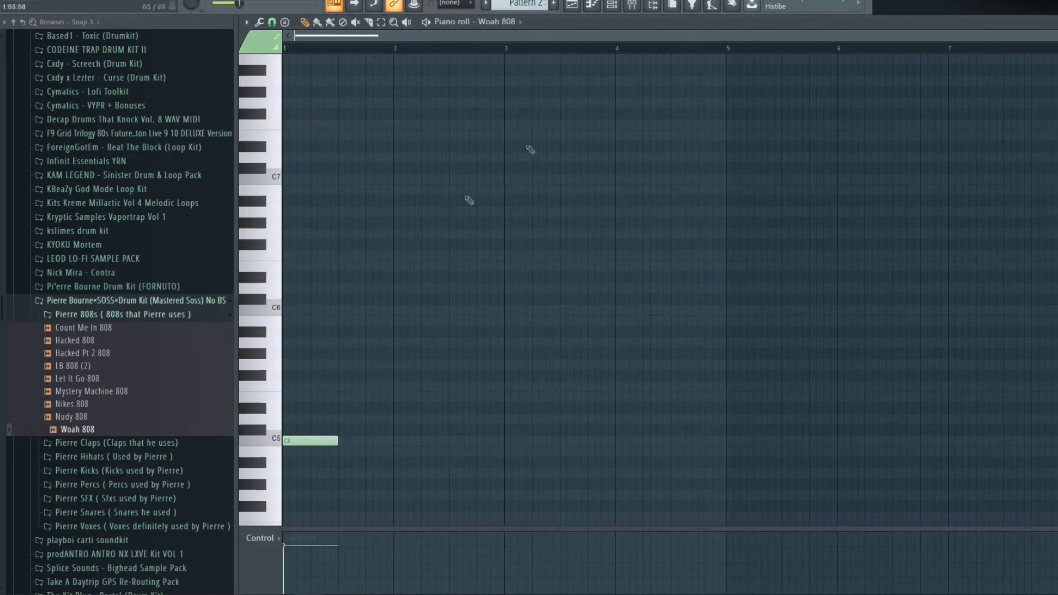
- Play the 808 note and turn on Cut itself for the Woah 808 channel
key(space)
key(F6)
right_click(410, 390)
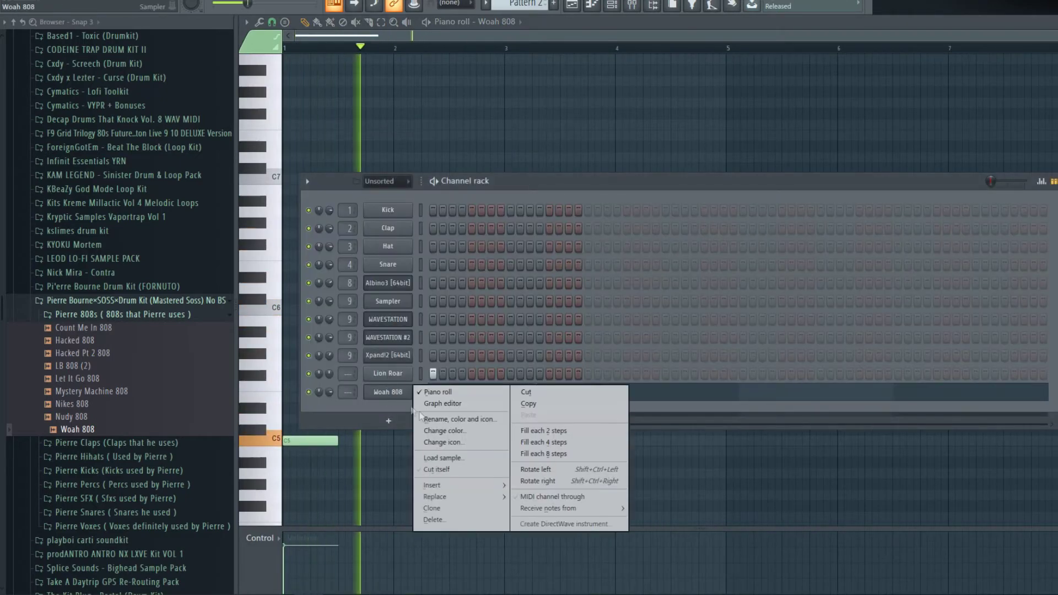
click(433, 469)
key(F6)
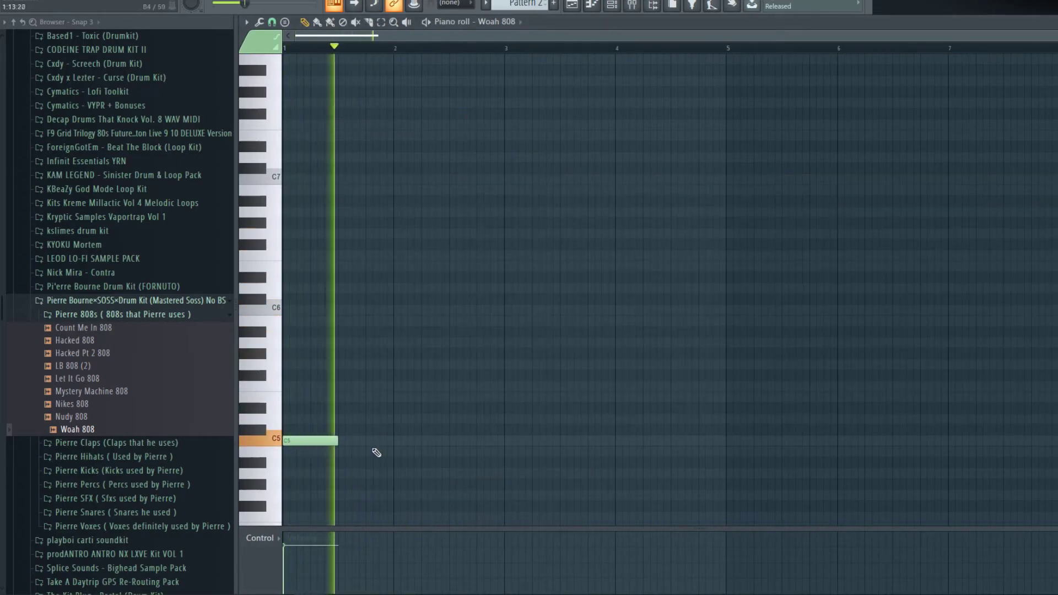
- Add three short C5 notes to the 808 line, one just before bar 2 and two within bar 2
click(400, 441)
drag(401, 442, 404, 442)
click(424, 440)
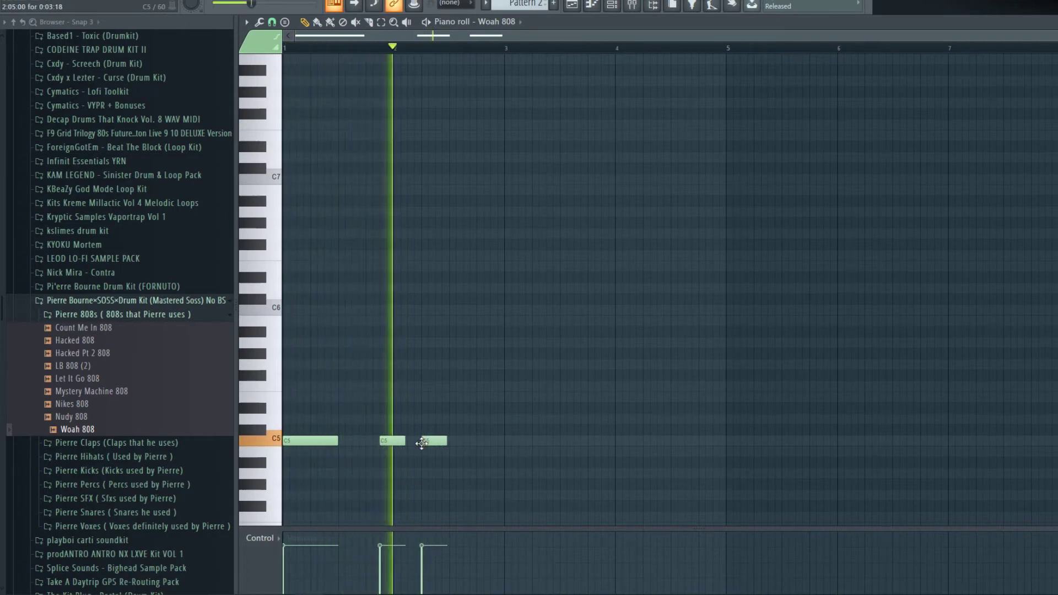
click(463, 441)
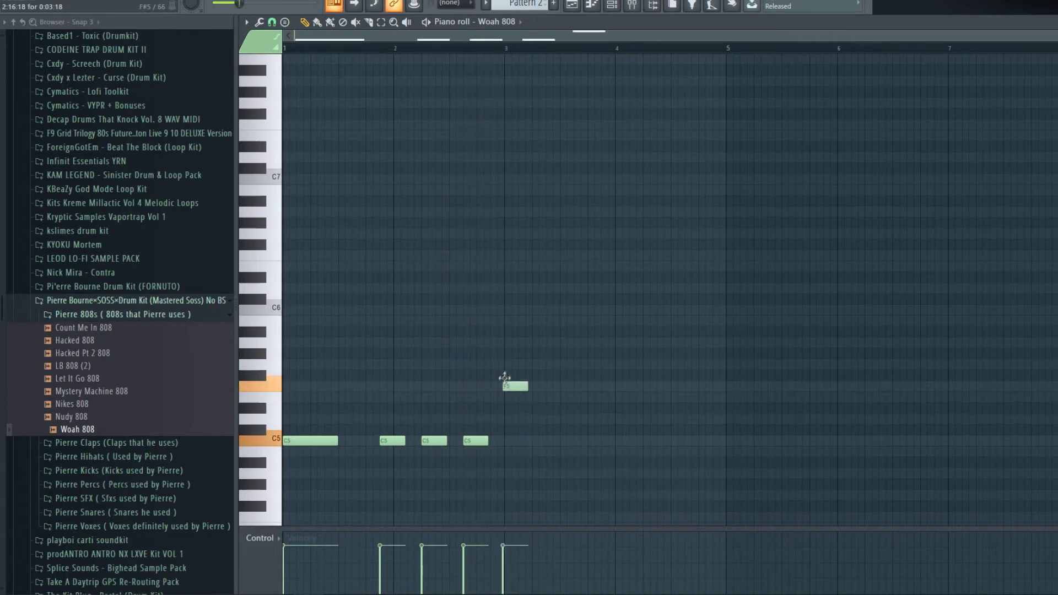
- Continue the 808 line with short F#5 notes spaced six steps apart across bar 3
click(546, 375)
click(599, 375)
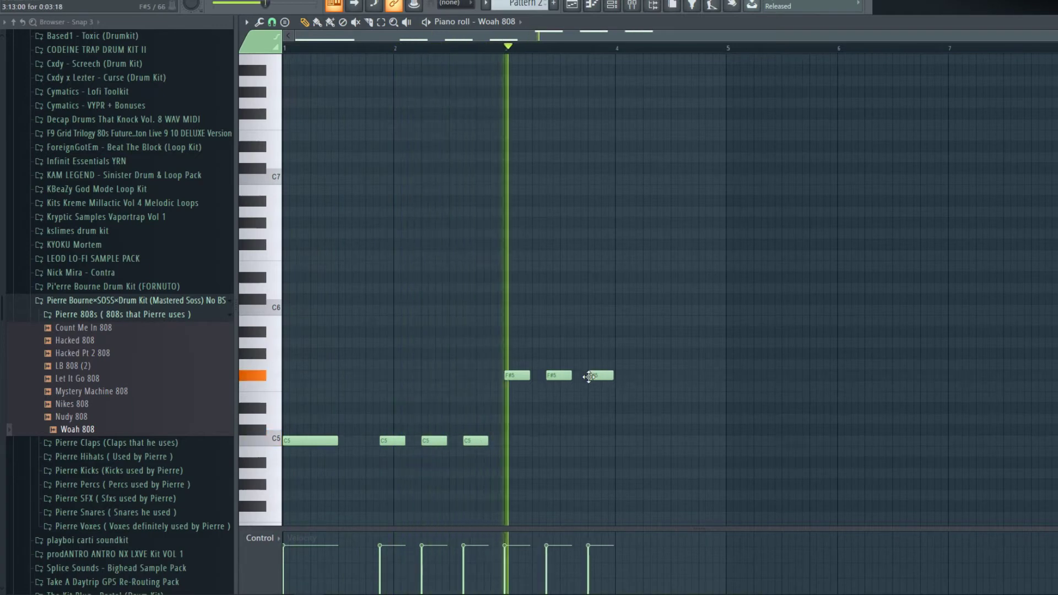
click(686, 376)
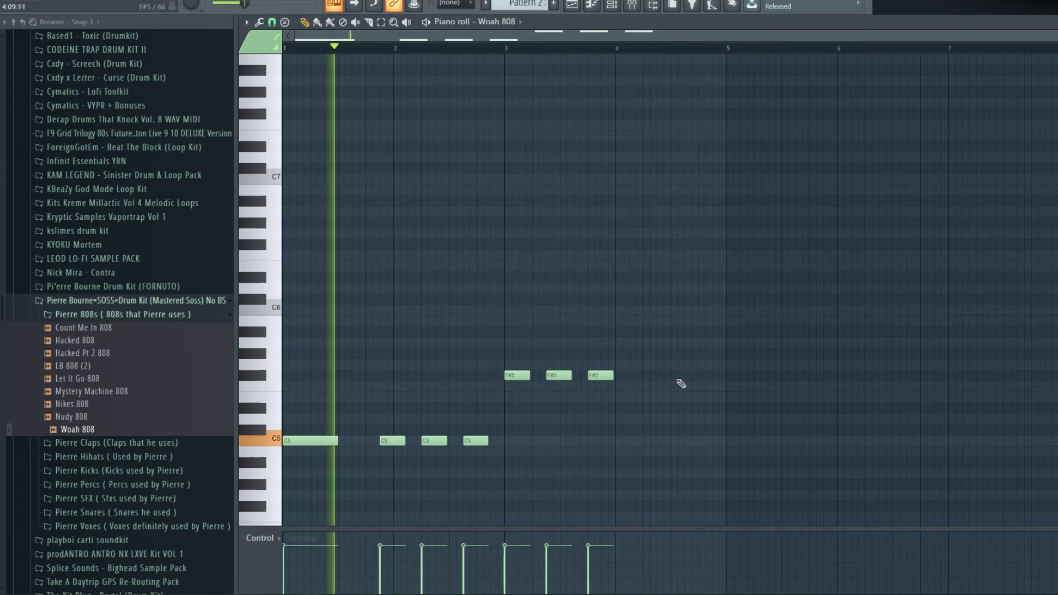
- Finish the 808 line with two short F#5 notes spaced six steps apart in bar 4
drag(686, 377, 645, 377)
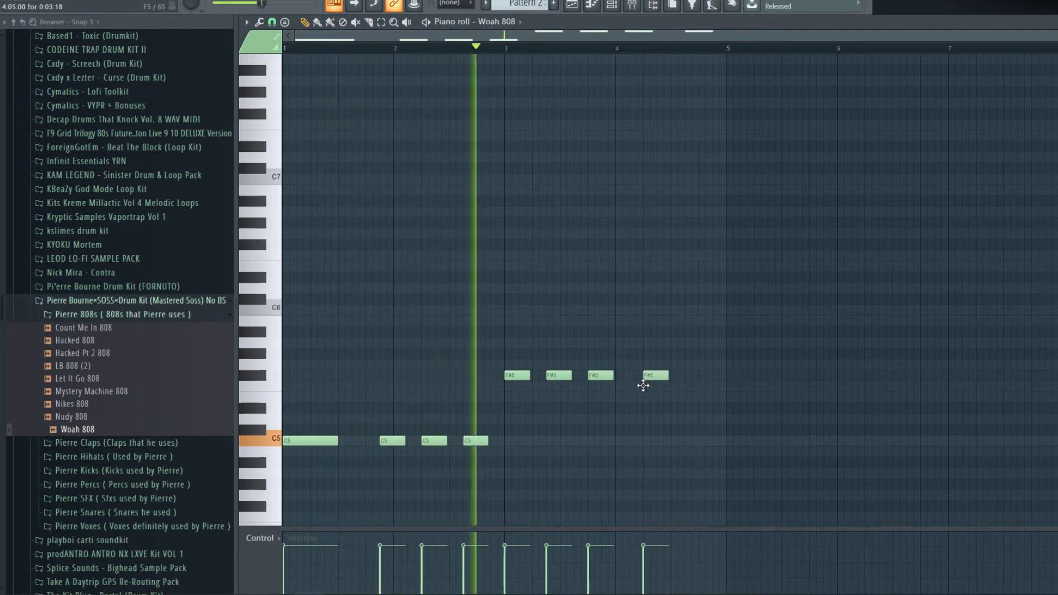
click(689, 376)
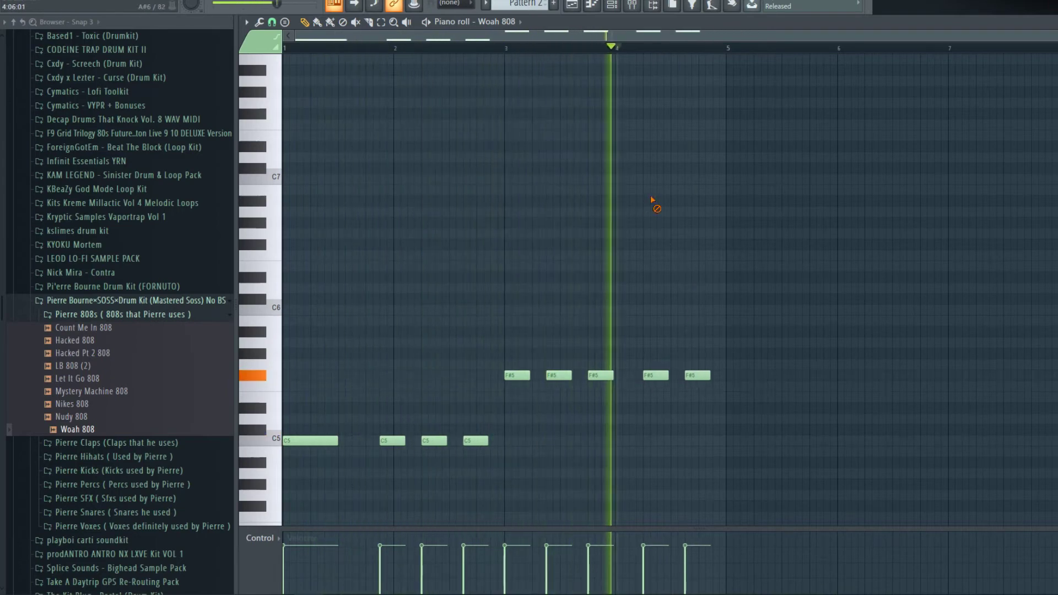
- Load Fruity Soft Clipper into effect slot 2 of the Master mixer track
click(631, 6)
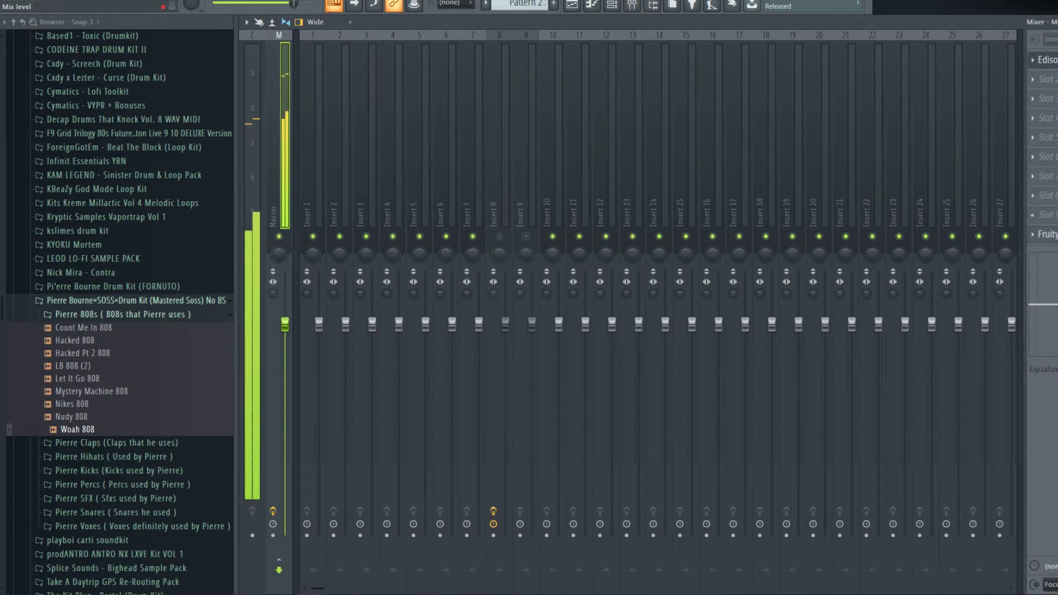
click(1032, 79)
click(831, 202)
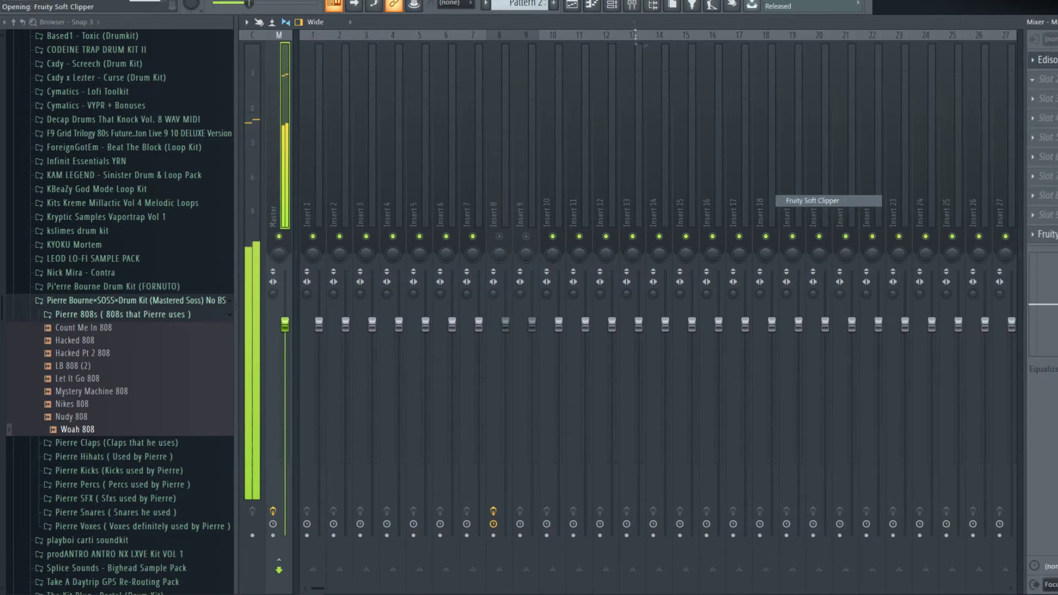
- Open the Woah 808 channel settings and adjust the channel's volume under Levels adjustment
click(615, 8)
click(388, 392)
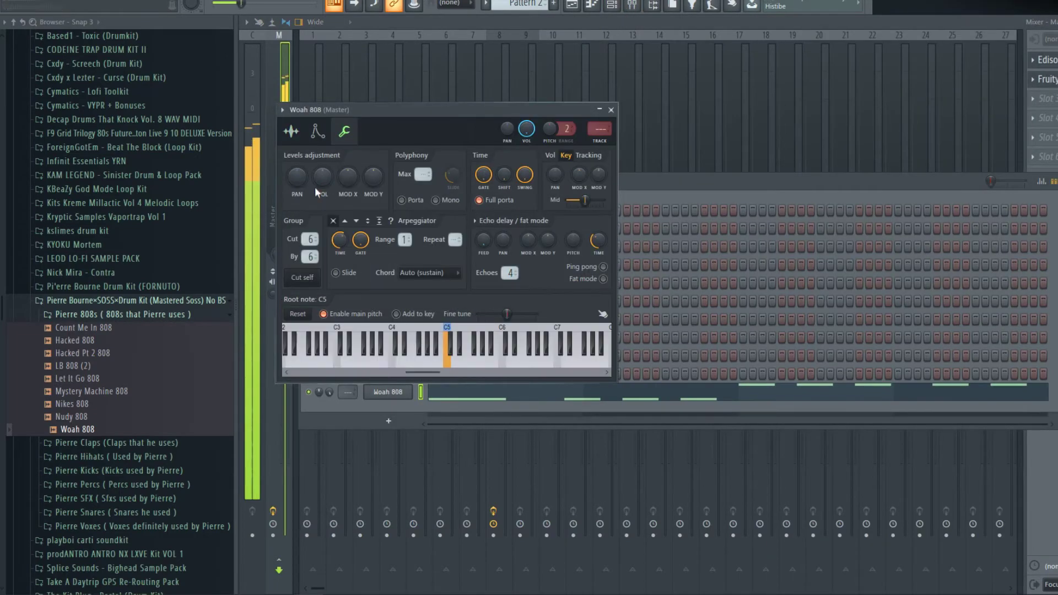
click(651, 182)
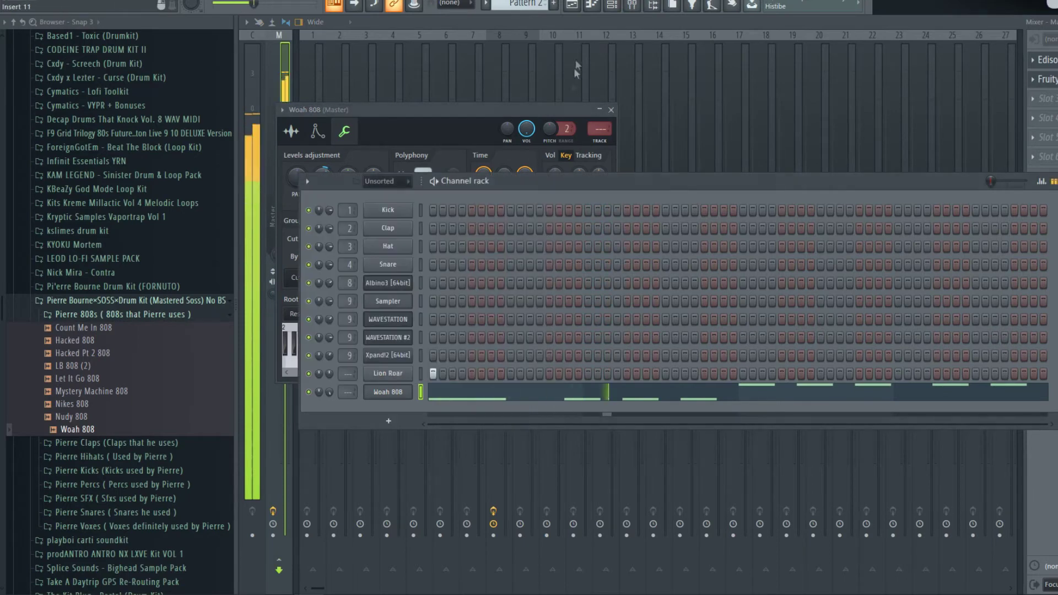
- Play back the playlist arrangement to hear the 808 pattern against the melody loop
click(574, 5)
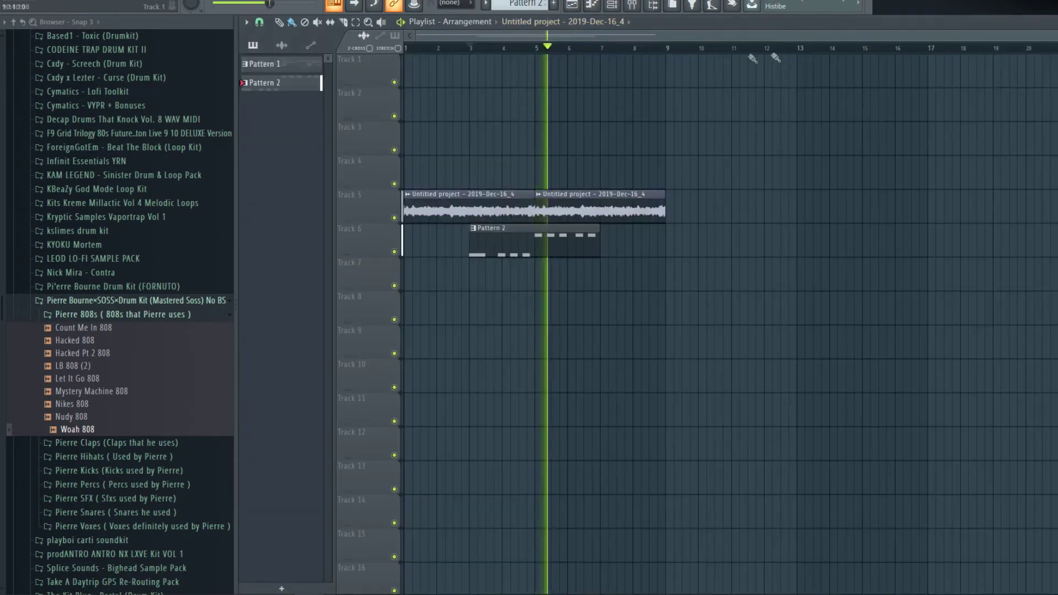
click(411, 213)
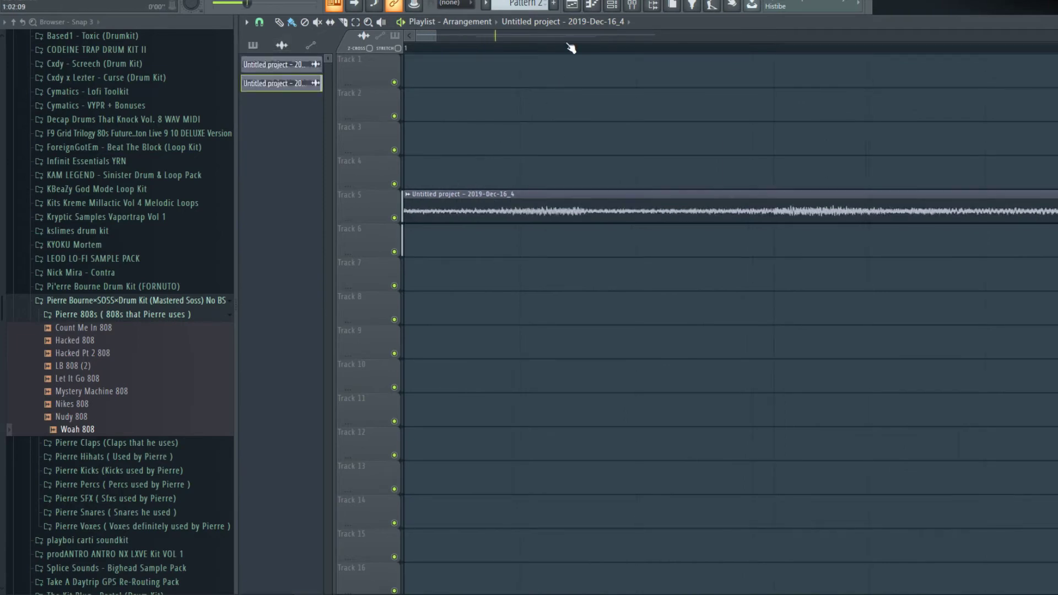
scroll(571, 49, down, 8)
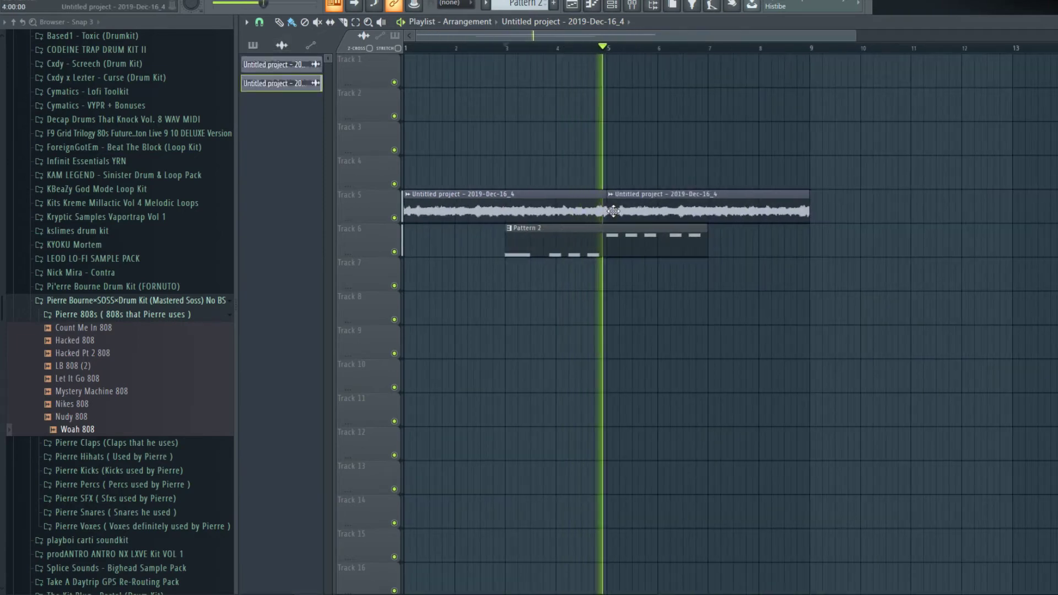
drag(613, 211, 640, 211)
key(space)
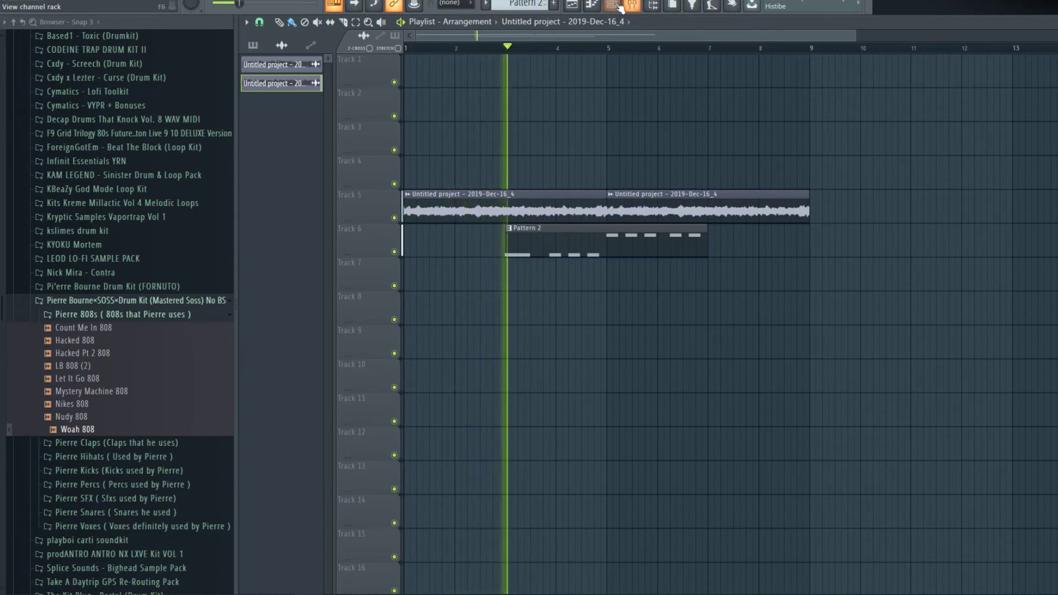
- Replace the Hat channel's sample with KB - Official Pierre HH from the Pierre Hihats folder and fill every two steps
click(611, 8)
key(space)
click(112, 315)
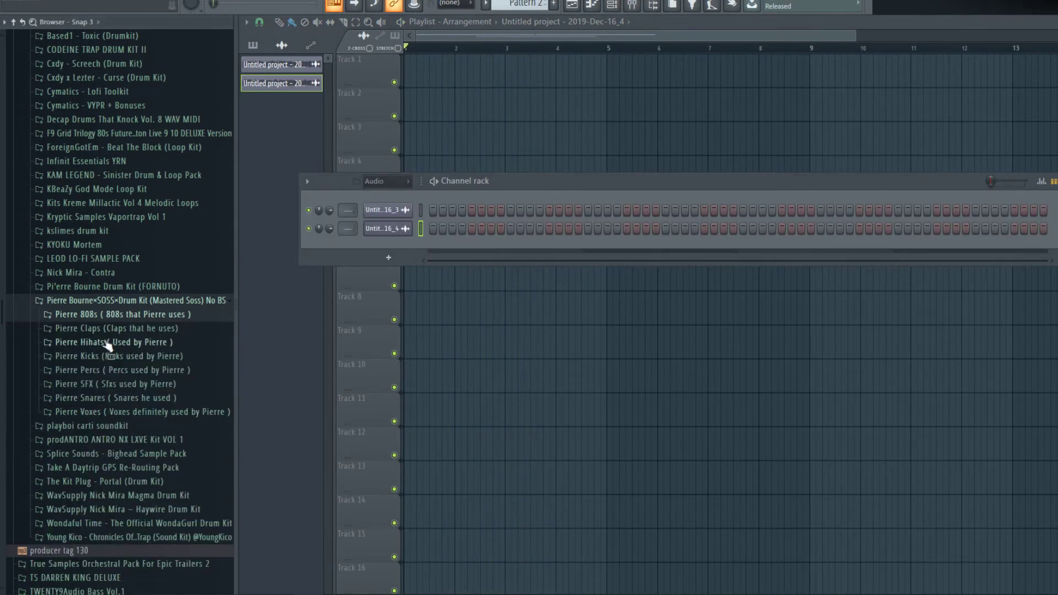
click(105, 342)
click(380, 194)
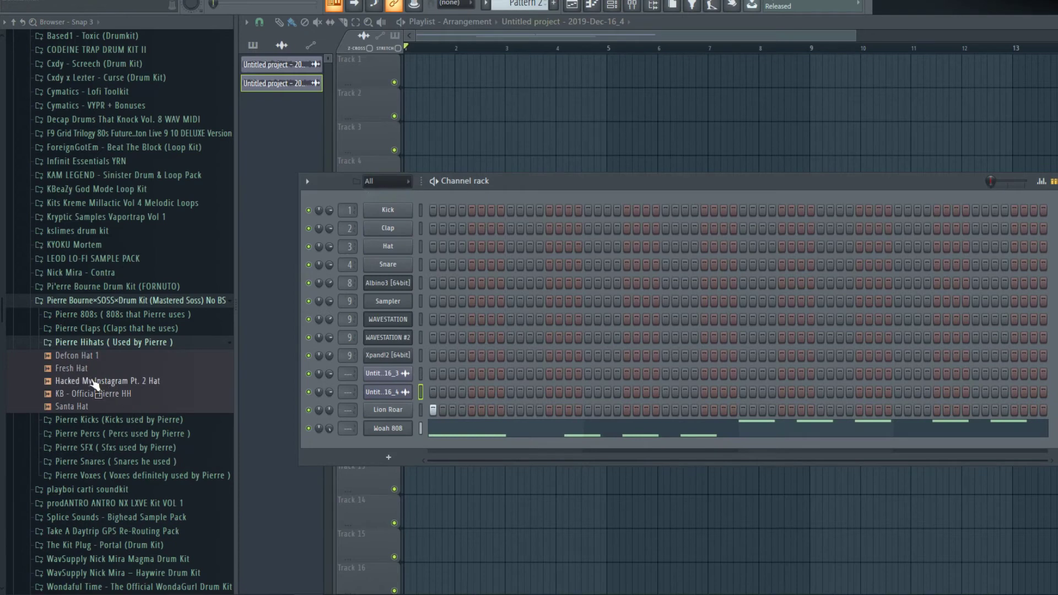
right_click(391, 249)
drag(369, 292, 329, 223)
click(533, 285)
key(space)
- Load M #1 Lex Luger Slap Clap onto the Clap channel and place claps on steps 9, 25, 41 and 57
click(101, 329)
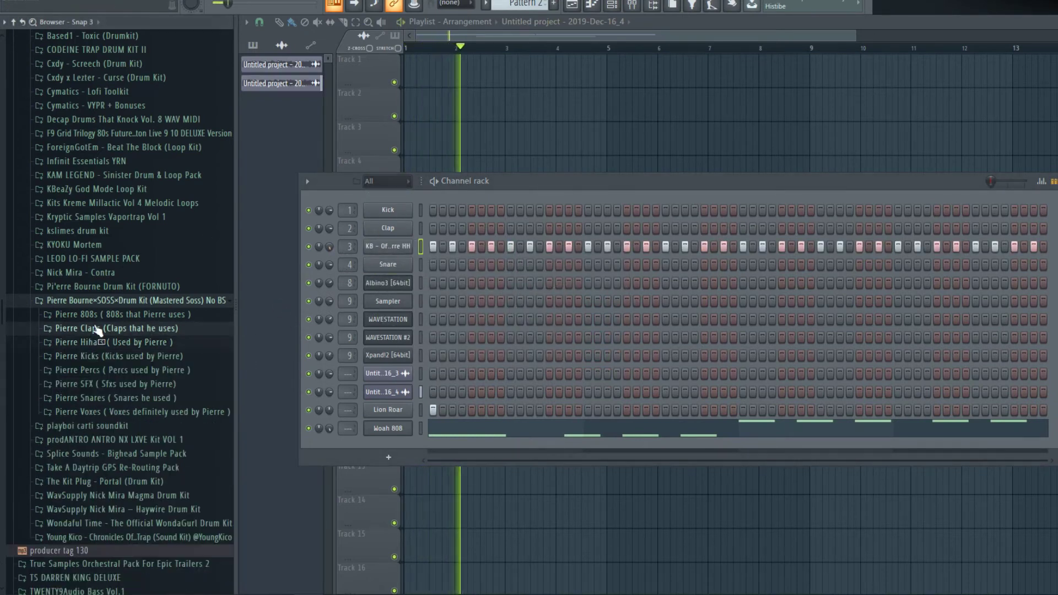
drag(104, 354, 384, 229)
click(511, 230)
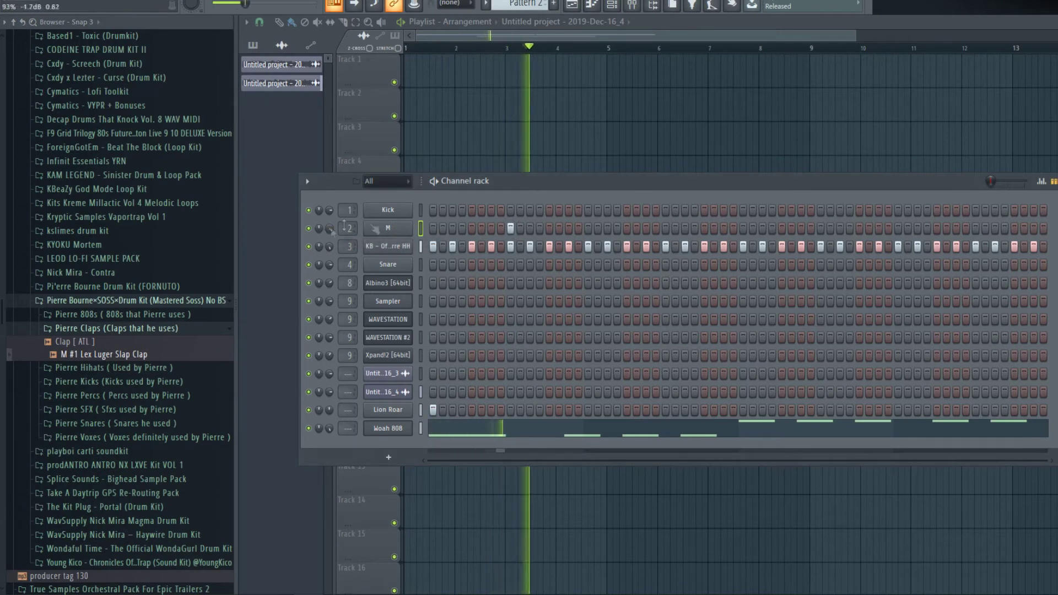
click(665, 227)
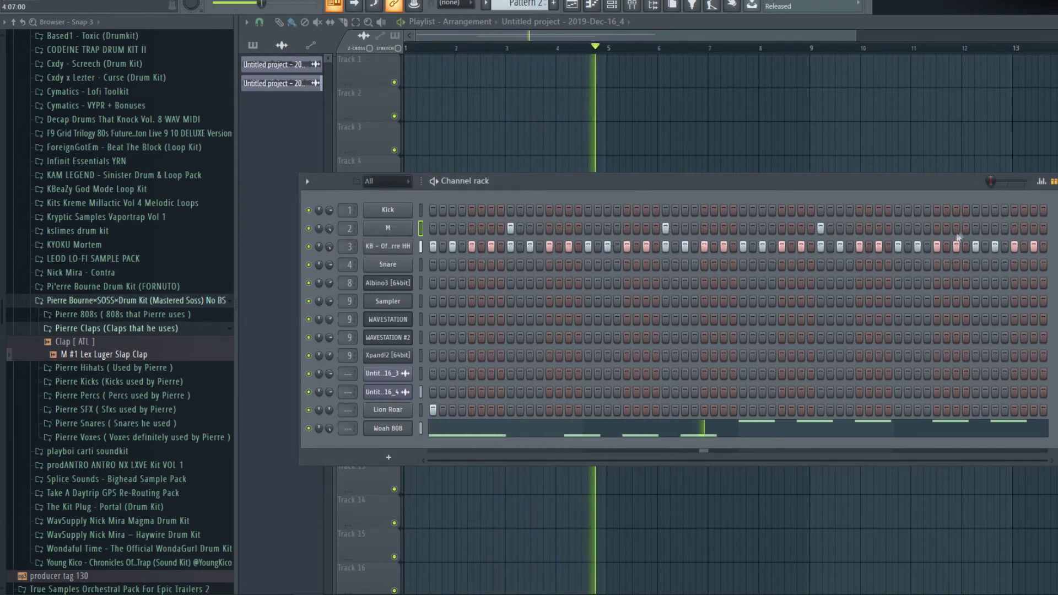
click(974, 228)
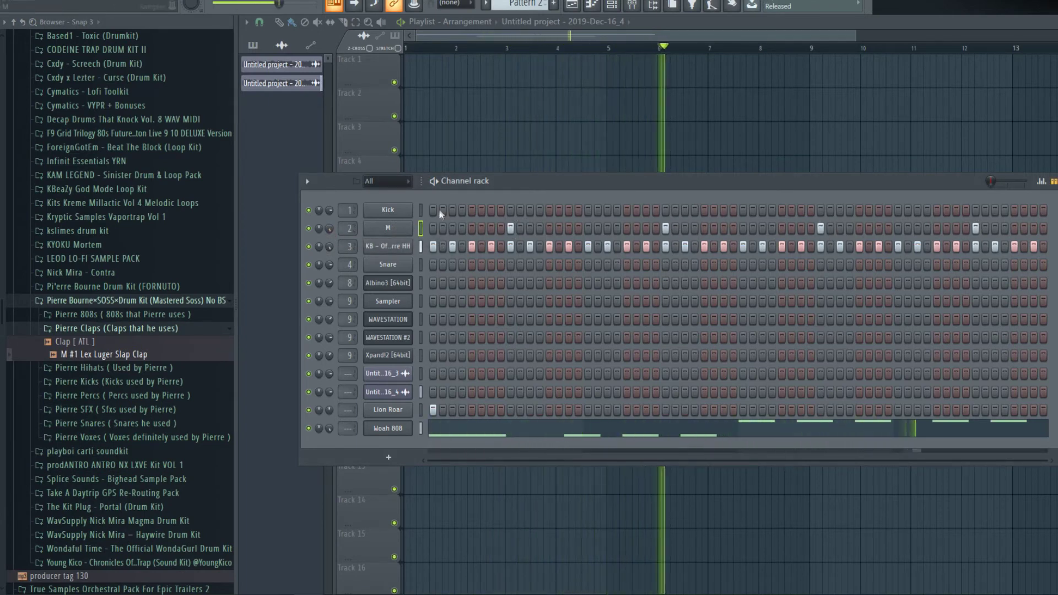
click(183, 328)
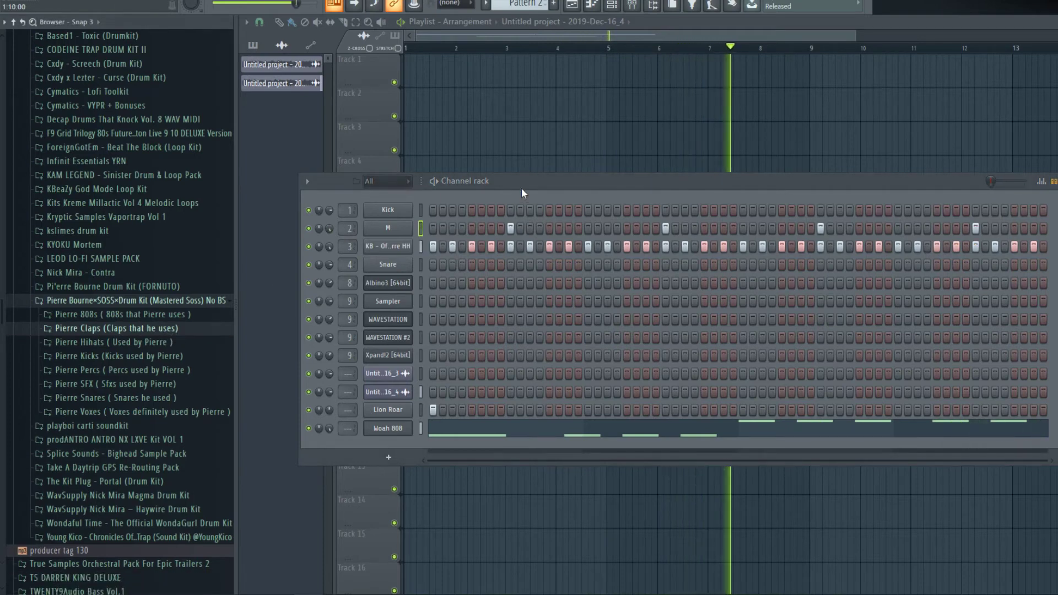
- Extend the arrangement with copies of Pattern 2 at bar 7 and the melody audio clip at bar 9, and play it
key(space)
key(F6)
drag(586, 237, 794, 235)
drag(685, 211, 889, 211)
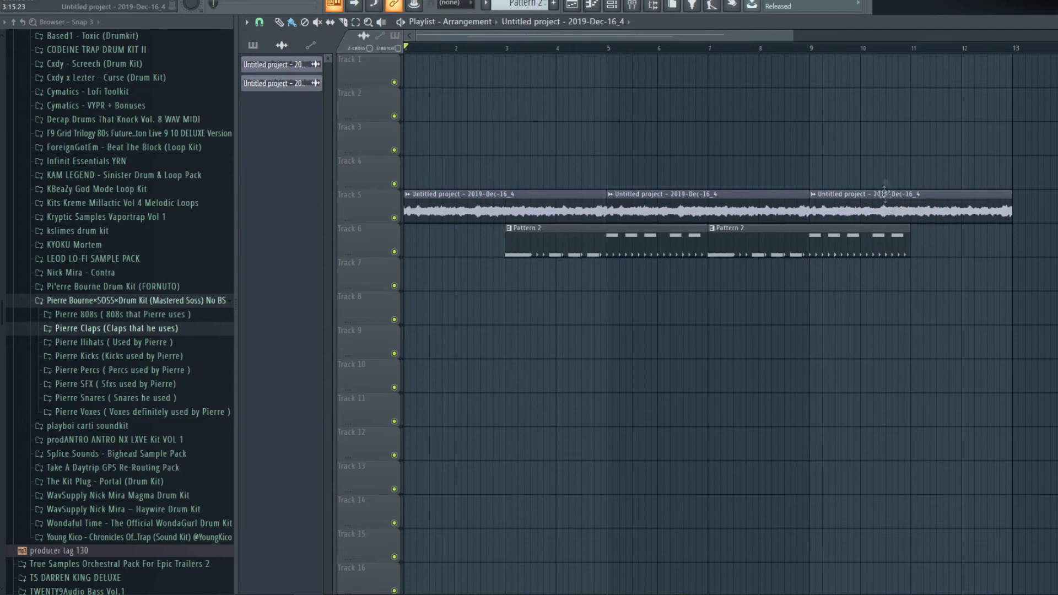
key(space)
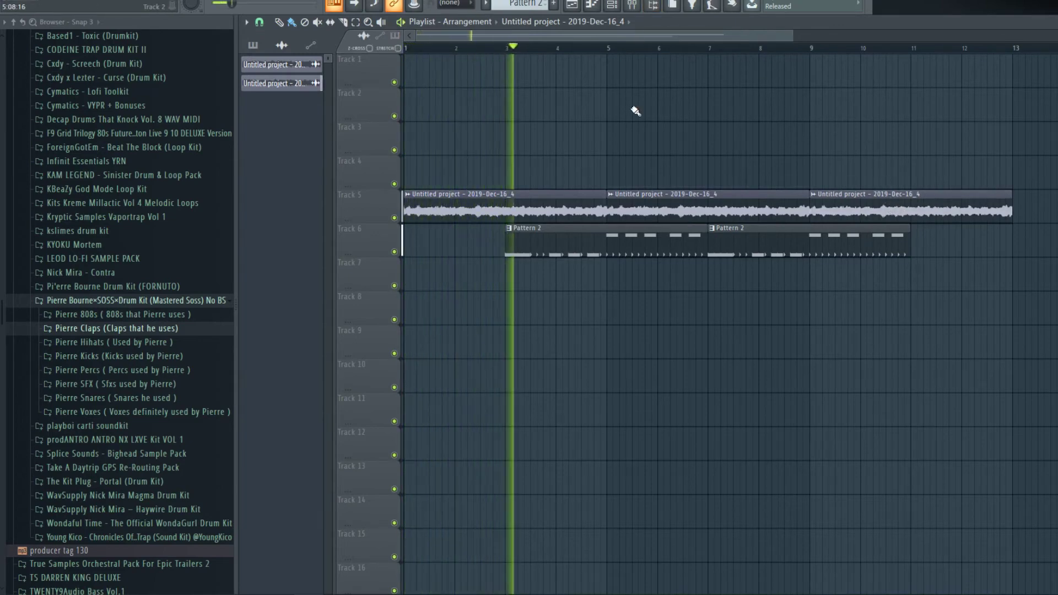
- In the Woah 808 piano roll, lower the third F#5 note of bar 3 to C5
click(611, 6)
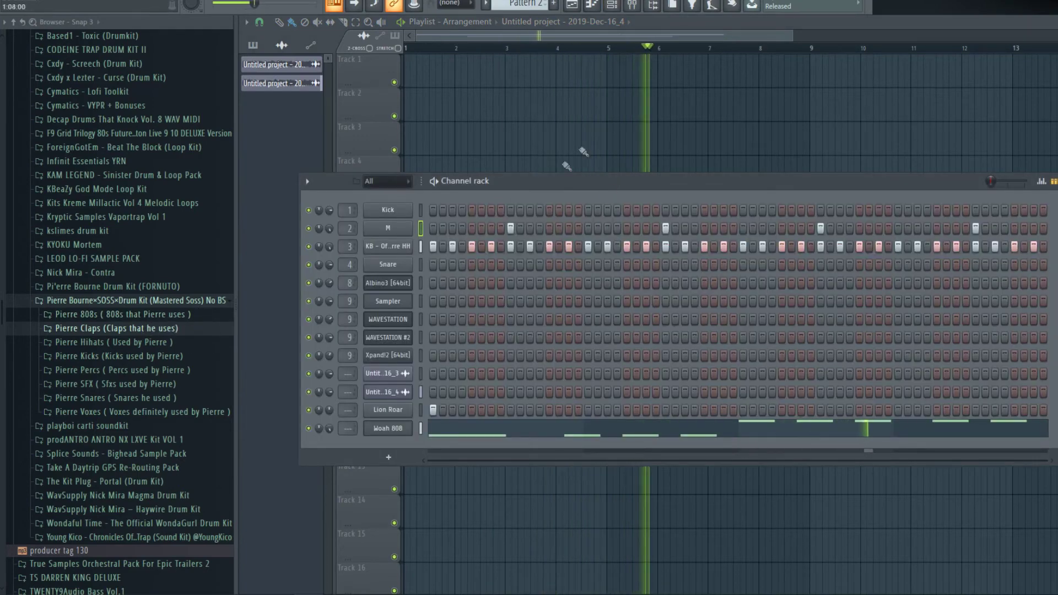
key(F7)
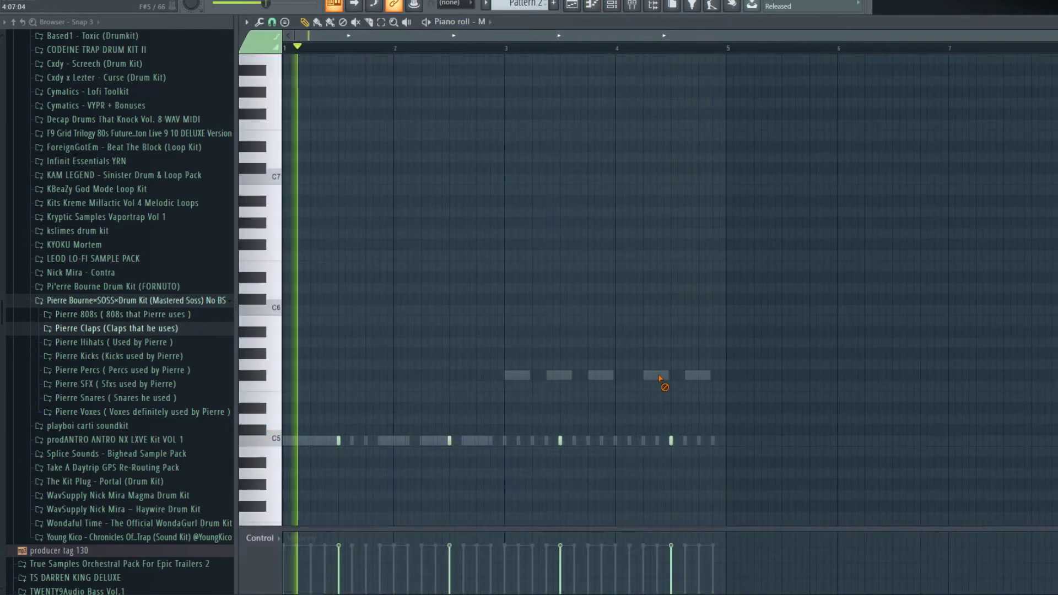
double_click(660, 378)
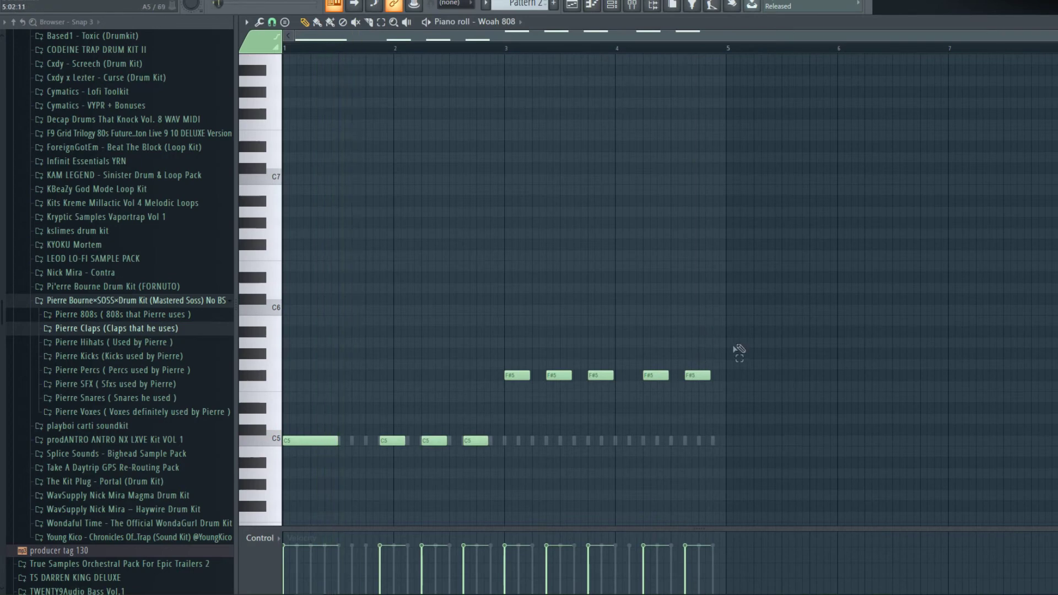
drag(739, 349, 634, 402)
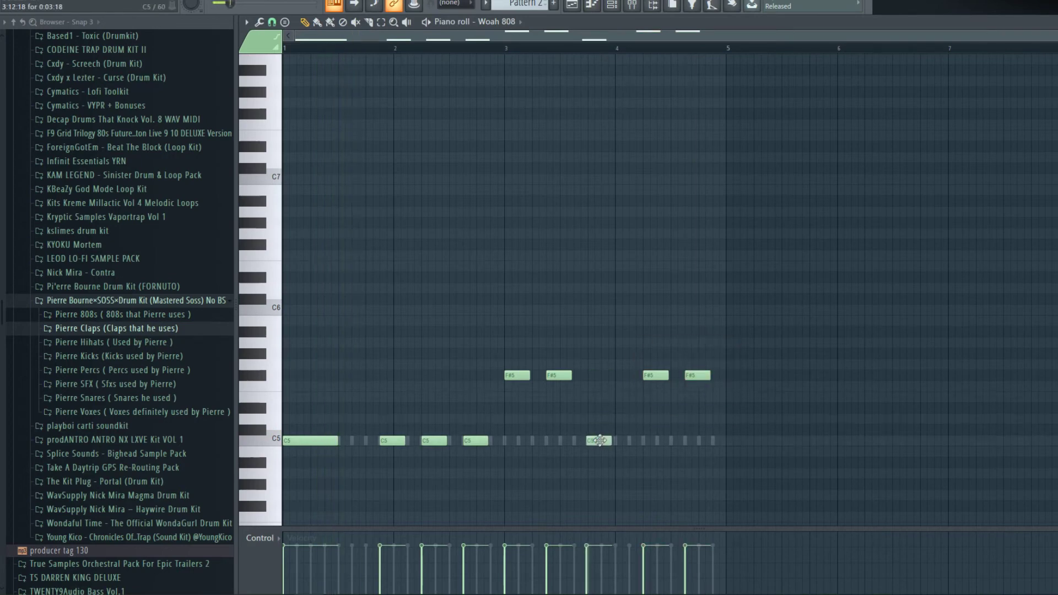
drag(600, 440, 601, 440)
- Try lowering the two remaining F#5 notes in bar 3 to F5
drag(590, 360, 523, 392)
drag(522, 376, 524, 388)
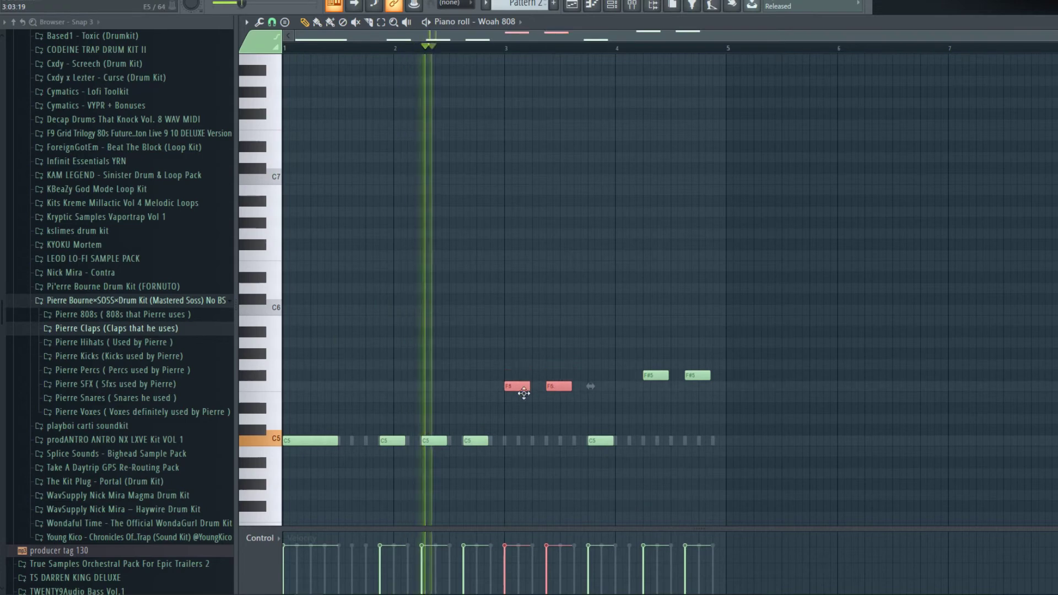
ctrl+click(590, 390)
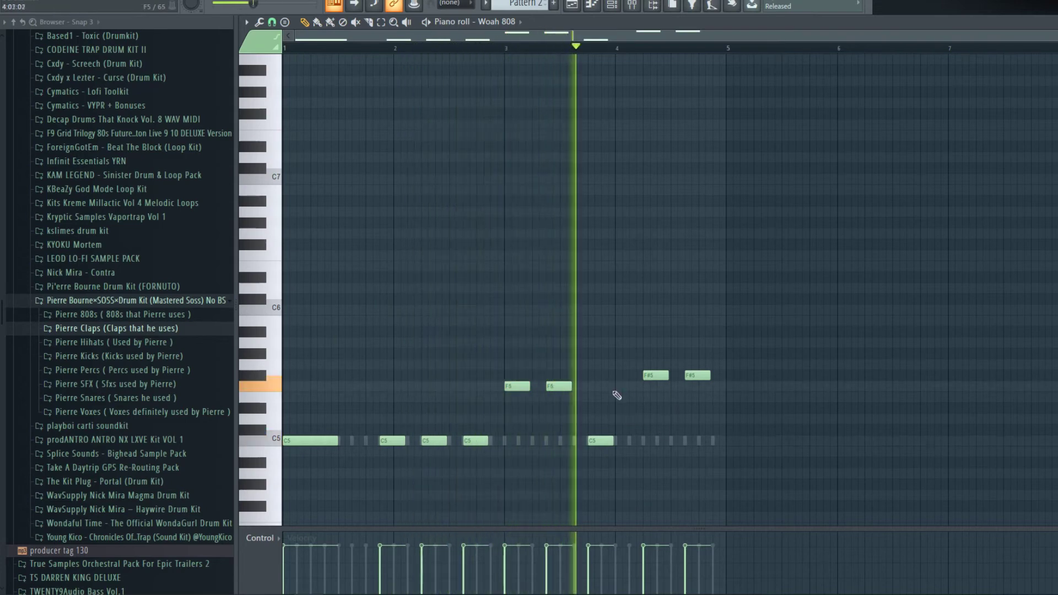
- Return the two F5 notes in bar 3 to F#5 and lower the bar 4 notes to C5 and G#4
drag(594, 370, 517, 375)
ctrl+click(591, 377)
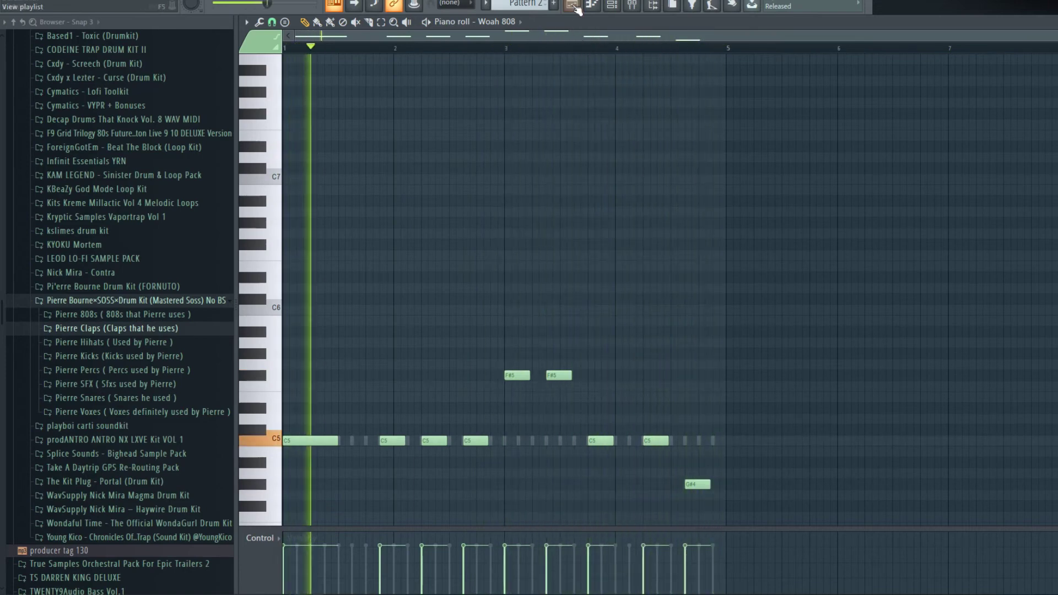
key(F6)
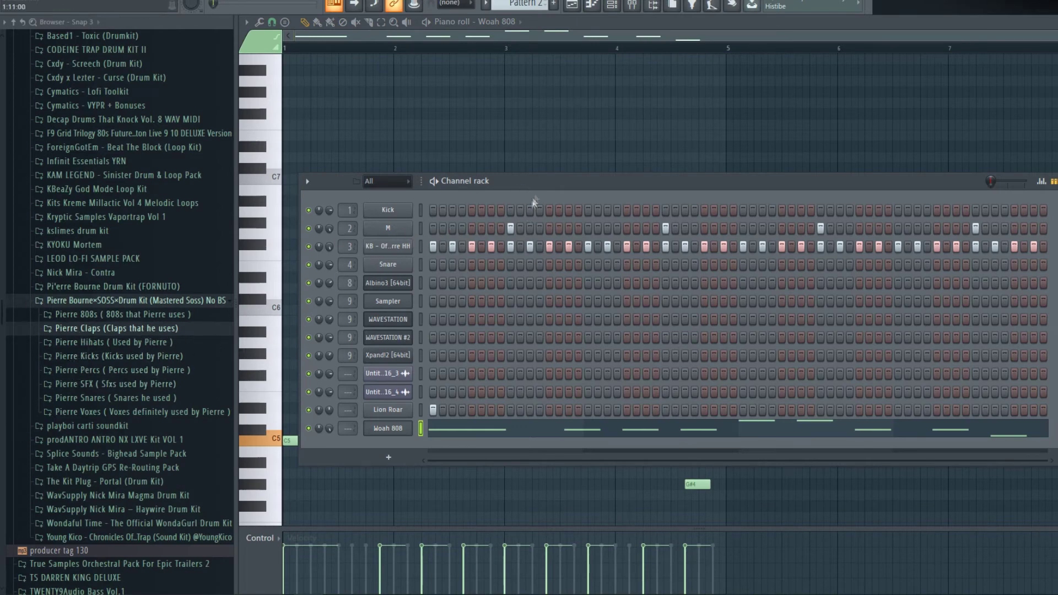
click(576, 8)
scroll(551, 45, down, 2)
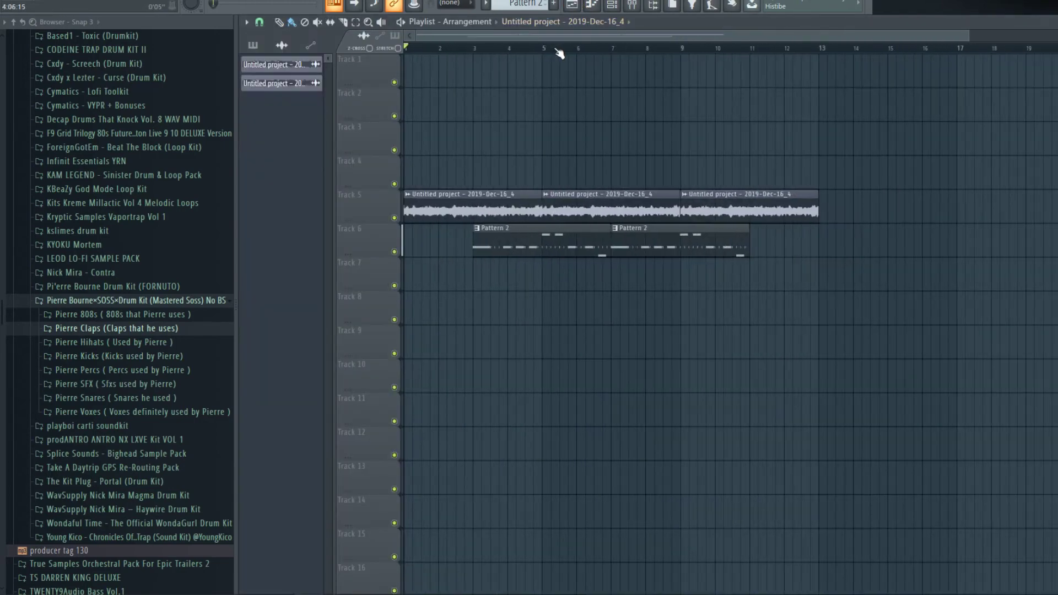
scroll(545, 53, up, 2)
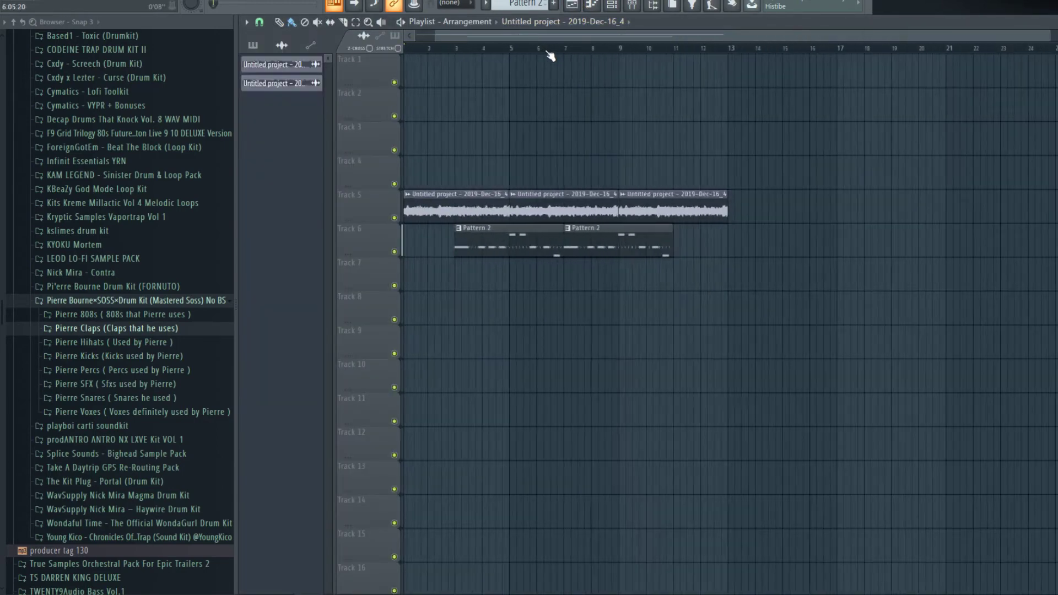
scroll(543, 52, down, 3)
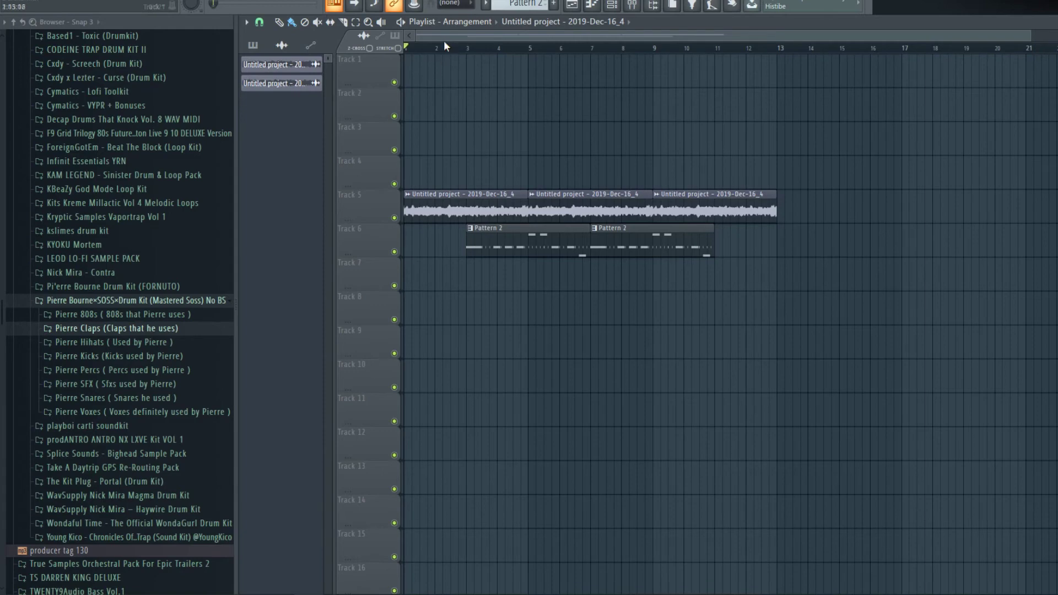
scroll(444, 41, up, 4)
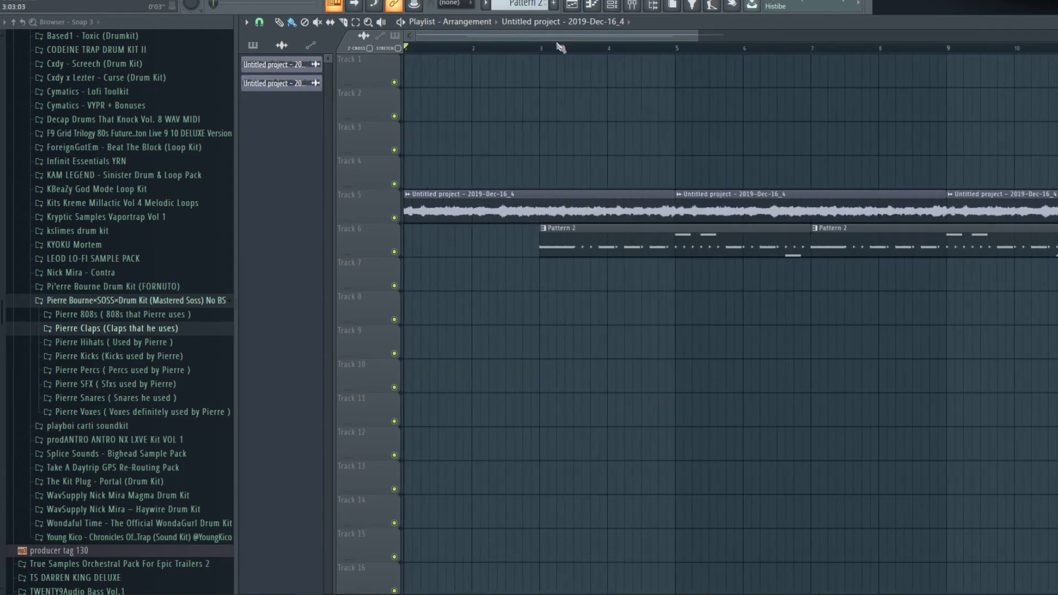
scroll(559, 48, down, 2)
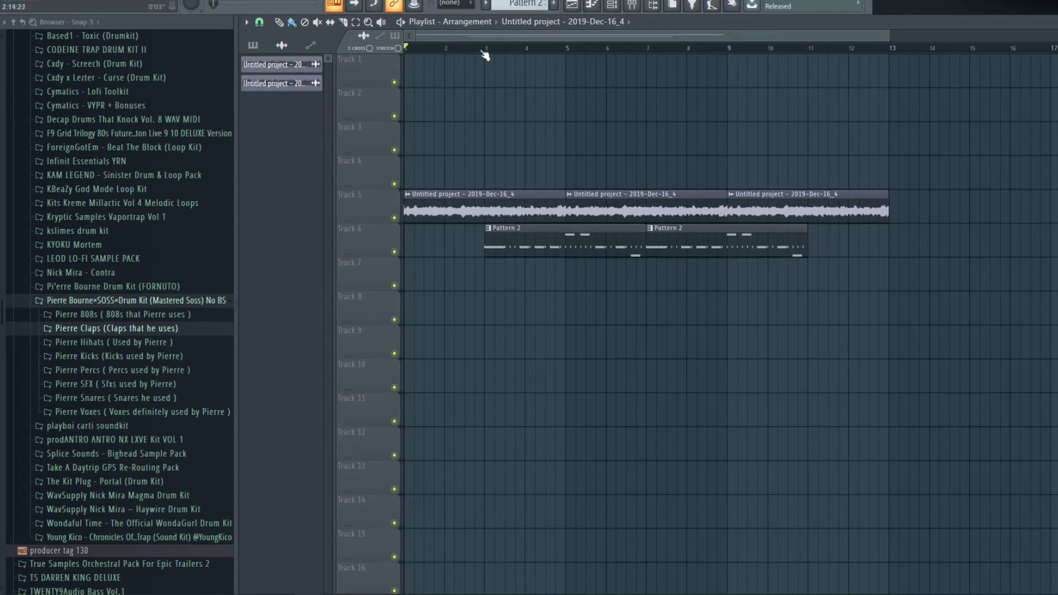
- Save the project and play back the arrangement
key(space)
click(8, 1)
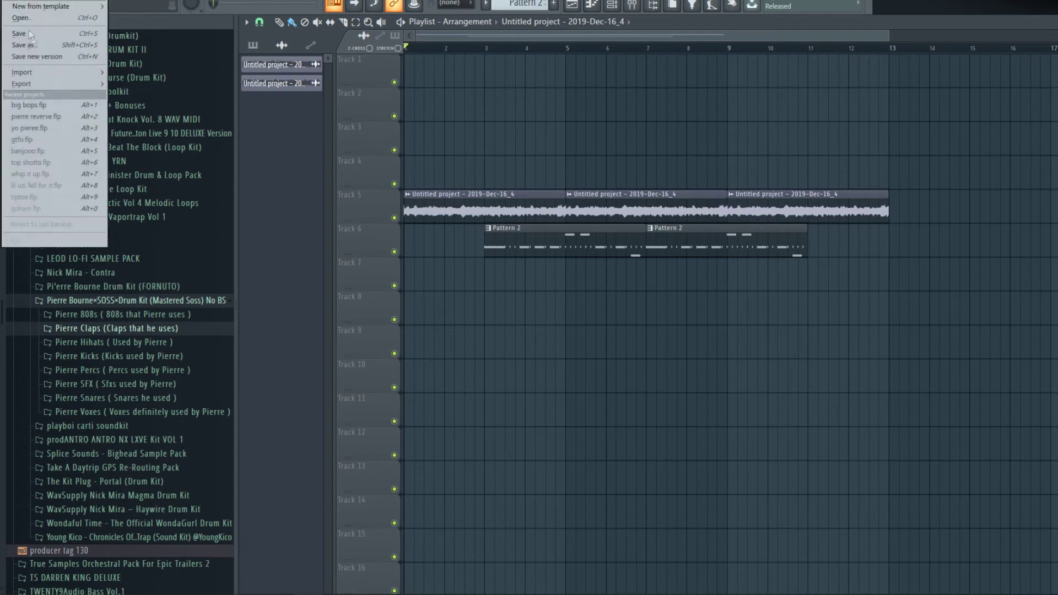
key(space)
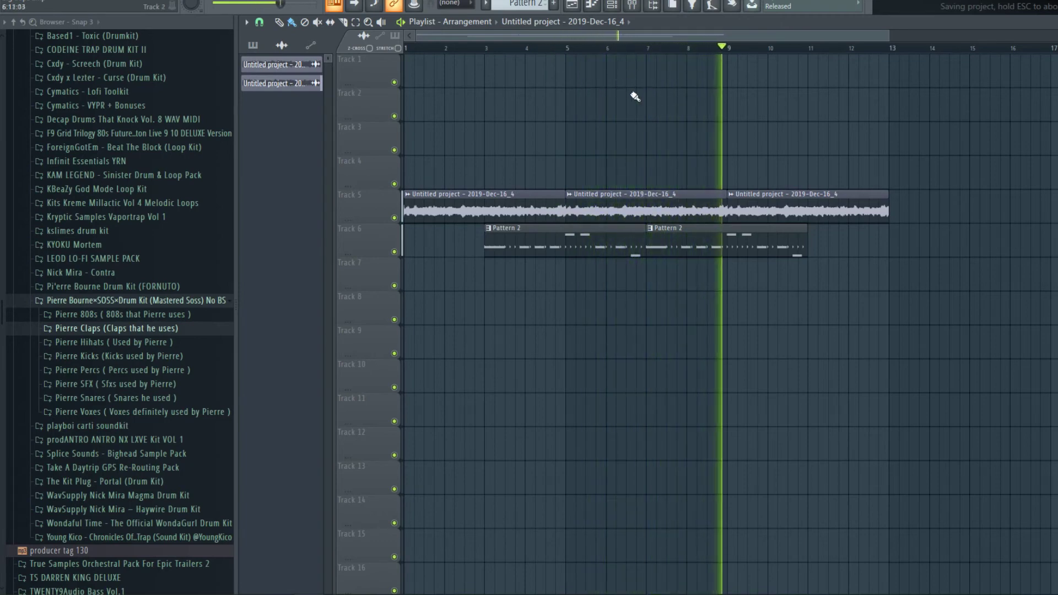
key(space)
- Raise all Woah 808 notes by one octave in the piano roll and play back the pattern
click(594, 8)
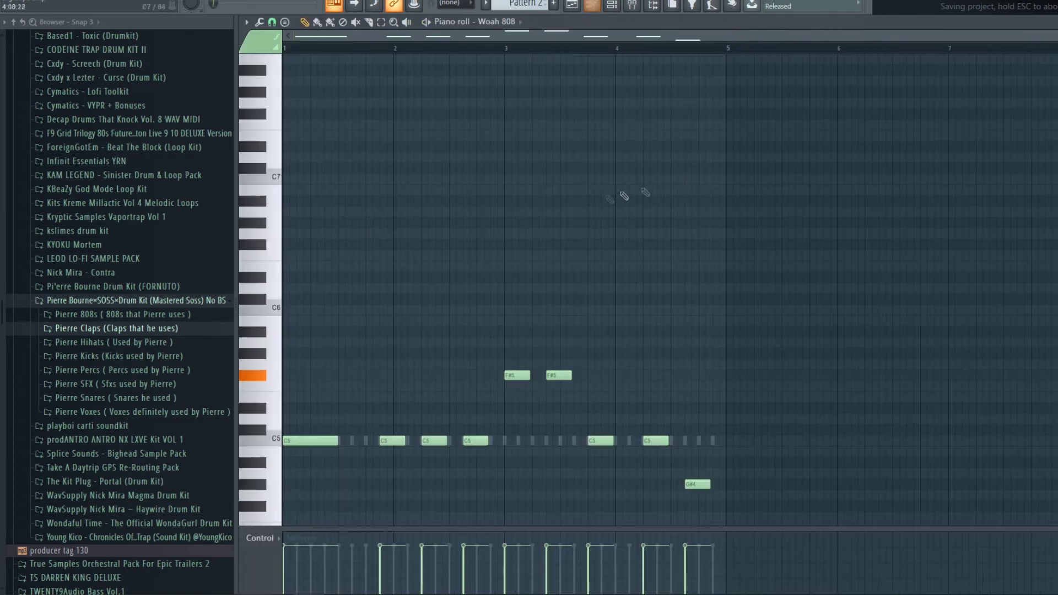
drag(799, 358, 320, 571)
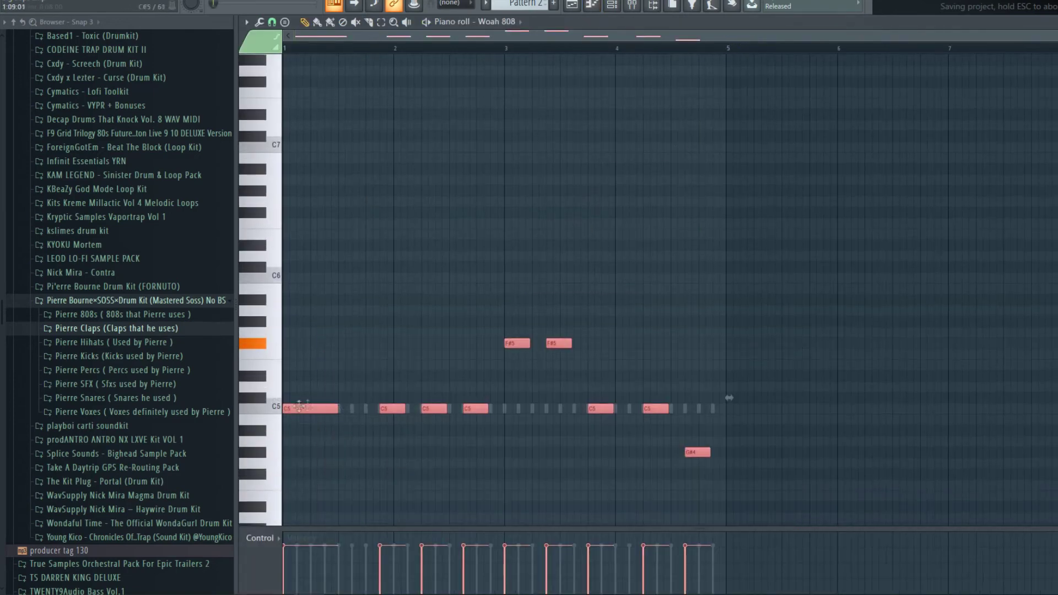
drag(295, 408, 292, 272)
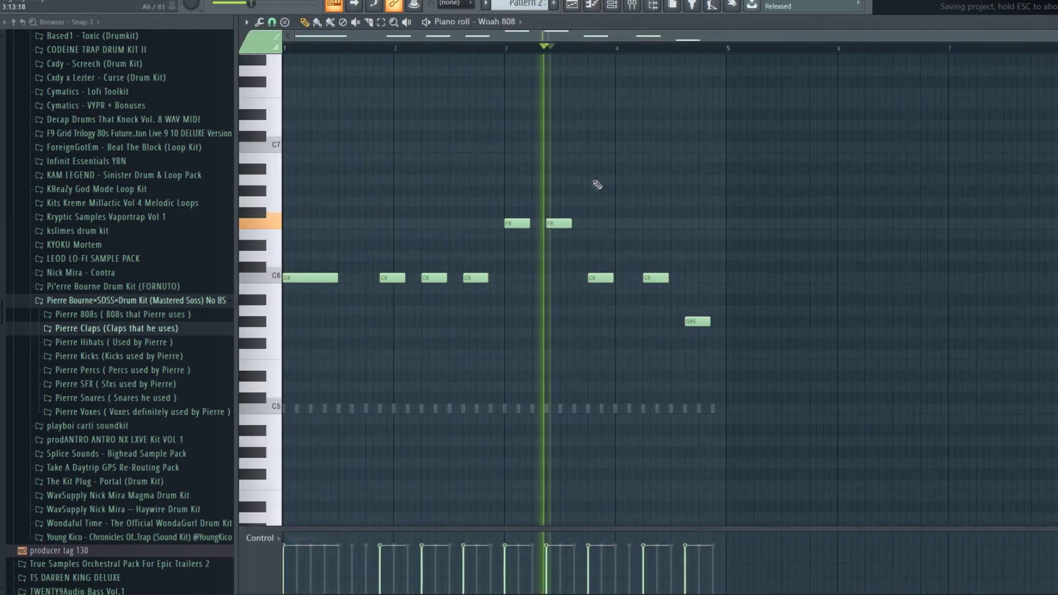
key(space)
key(space)
- Raise the two bar 3 notes to F#6 and the last bar 2 note to D#6, checking by playback
drag(598, 184, 503, 239)
drag(517, 223, 517, 212)
drag(475, 277, 474, 245)
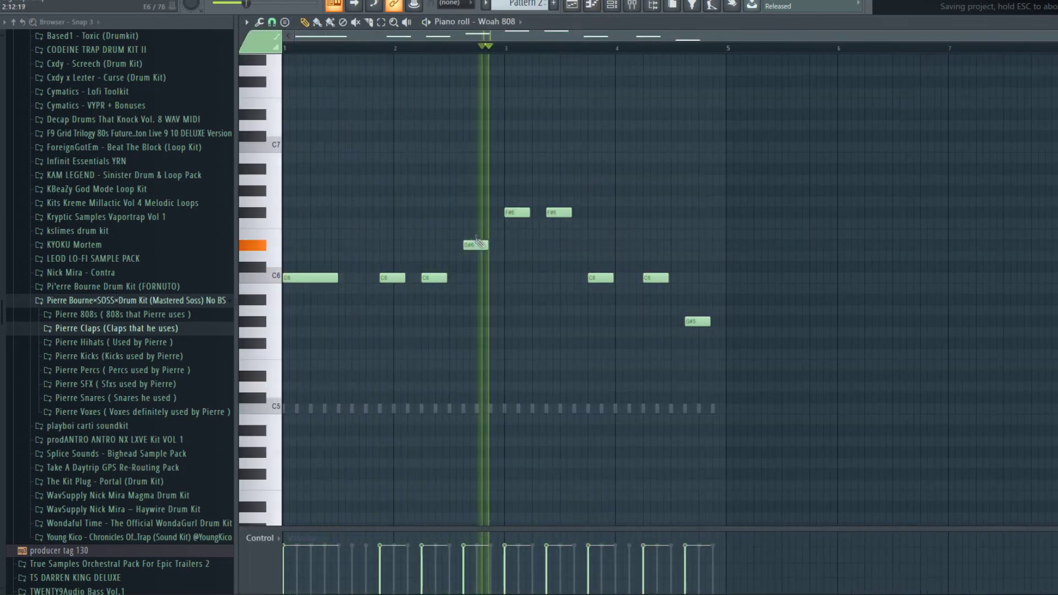
key(space)
key(space)
- Raise the two bar 3 notes of the Woah 808 to G6 and play back the pattern
drag(600, 175, 514, 201)
key(space)
key(space)
key(space)
- Lower all Woah 808 notes by one octave and play back the pattern
drag(762, 165, 292, 353)
drag(295, 277, 296, 408)
key(space)
ctrl+click(402, 278)
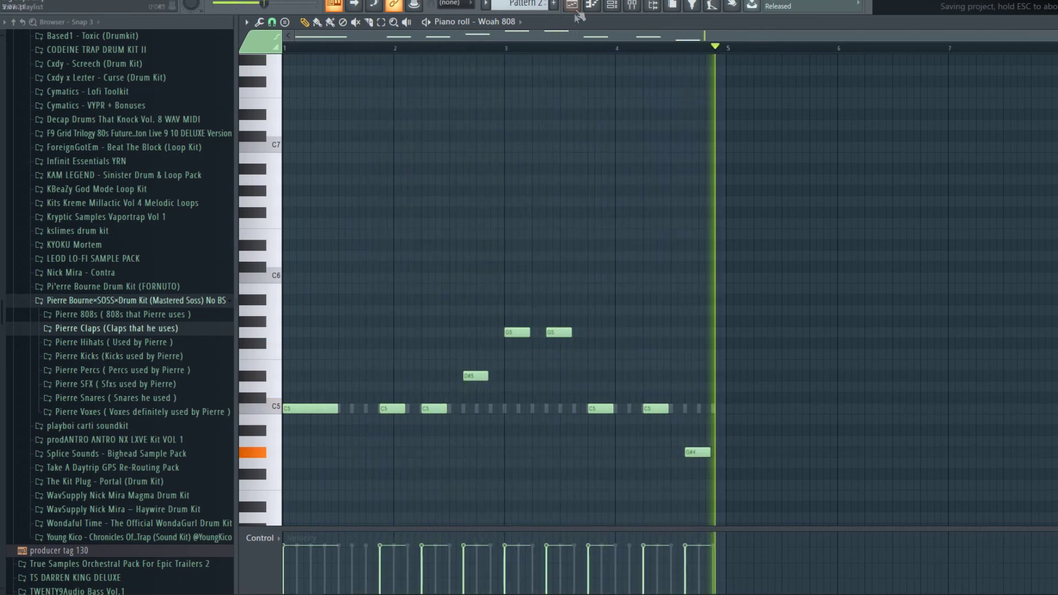
- Return the last bar 2 note to C5 and play back the arrangement in the playlist
drag(475, 376, 477, 409)
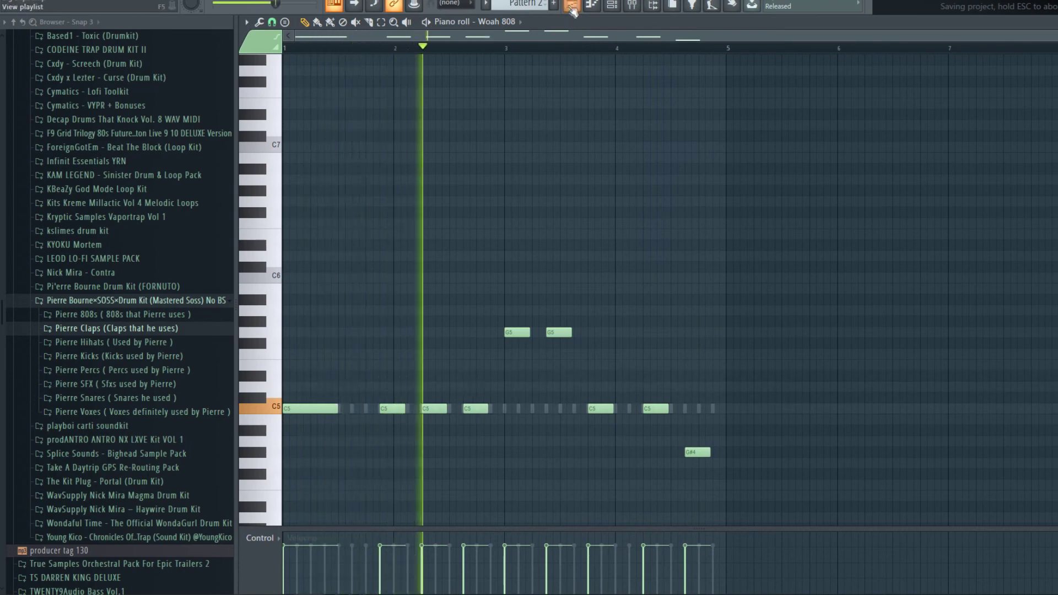
click(571, 5)
key(space)
- Open the recent project lil uzi fell for it.flp and play back its arrangement
click(11, 1)
click(23, 47)
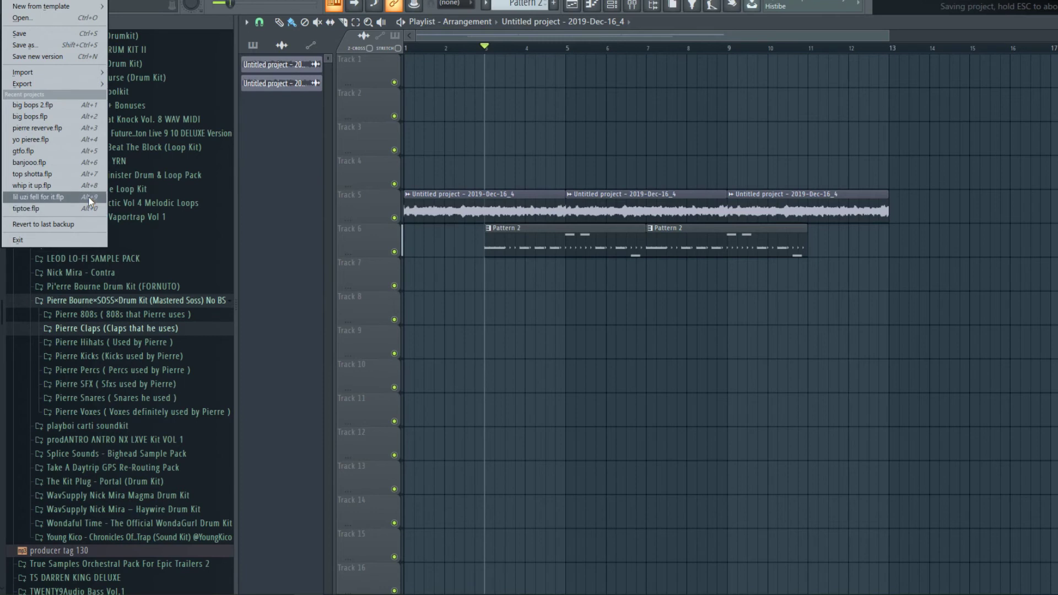
click(88, 196)
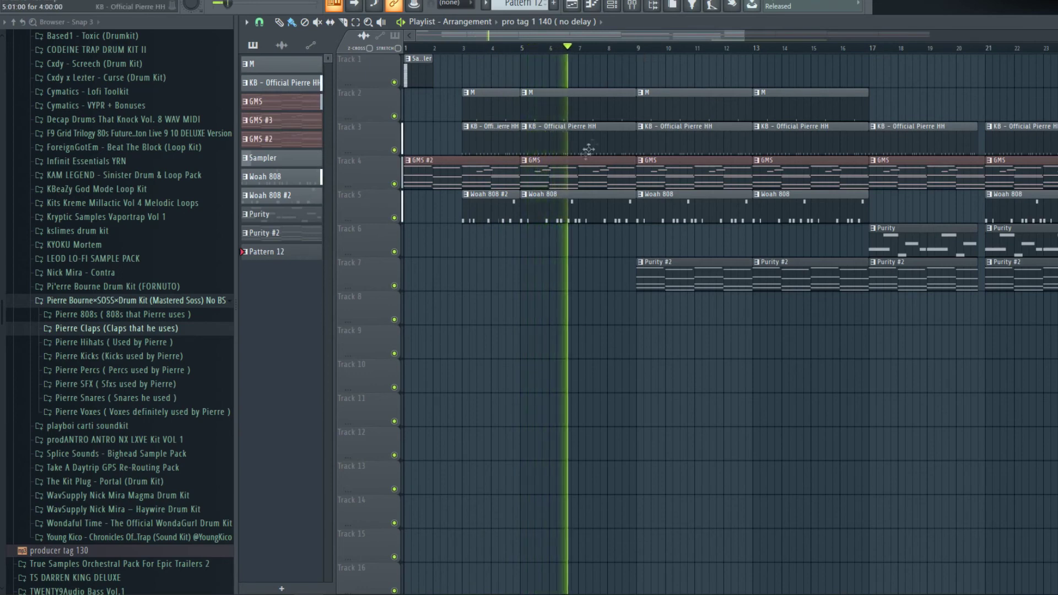
scroll(716, 63, down, 2)
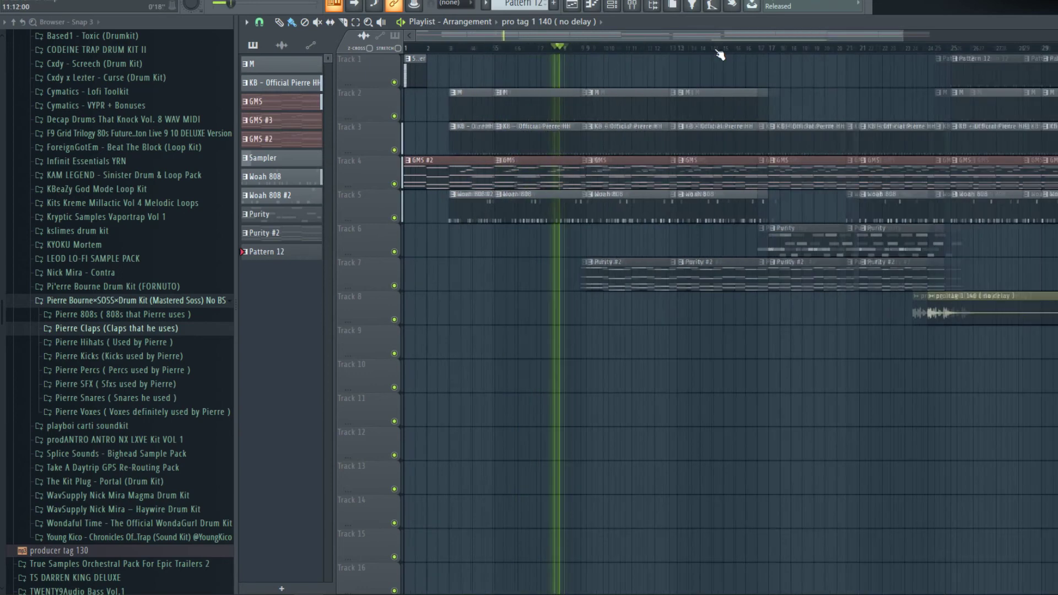
key(space)
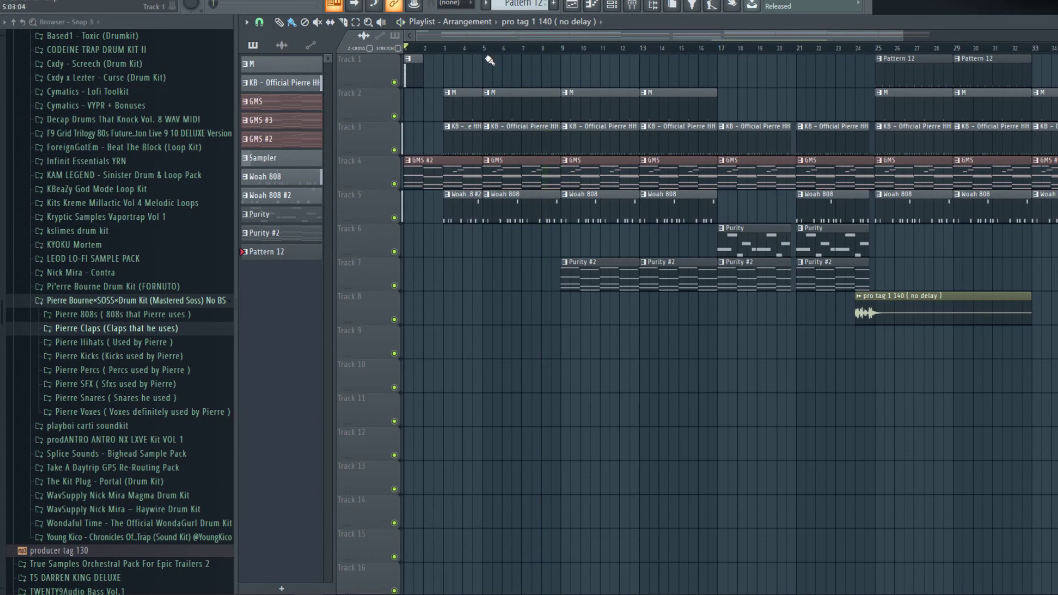
- Look up the GMS channel used for the melody in the channel rack
scroll(489, 58, up, 3)
drag(451, 37, 420, 37)
click(613, 6)
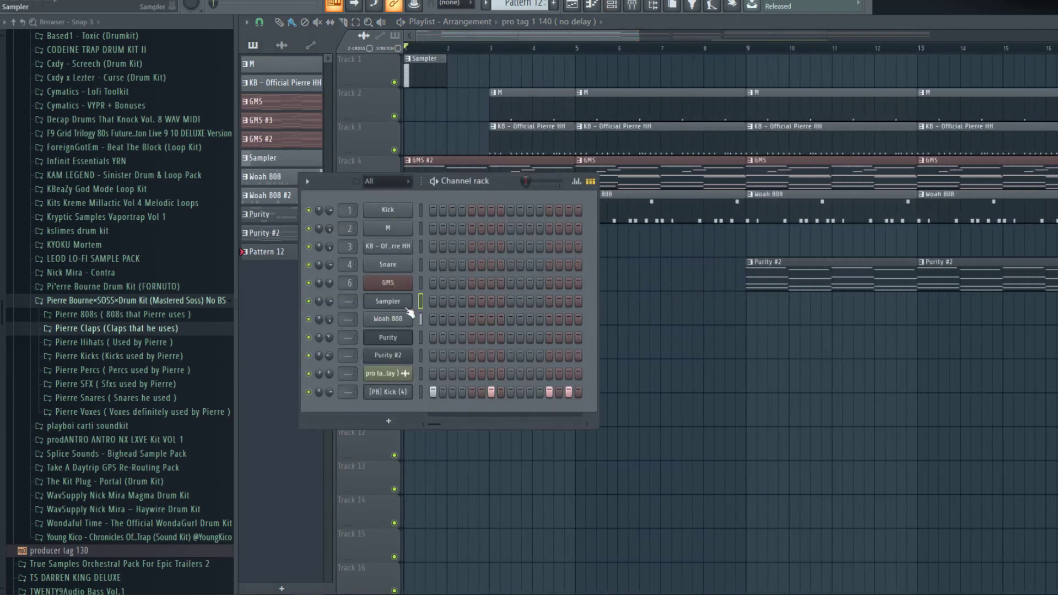
click(392, 284)
right_click(749, 474)
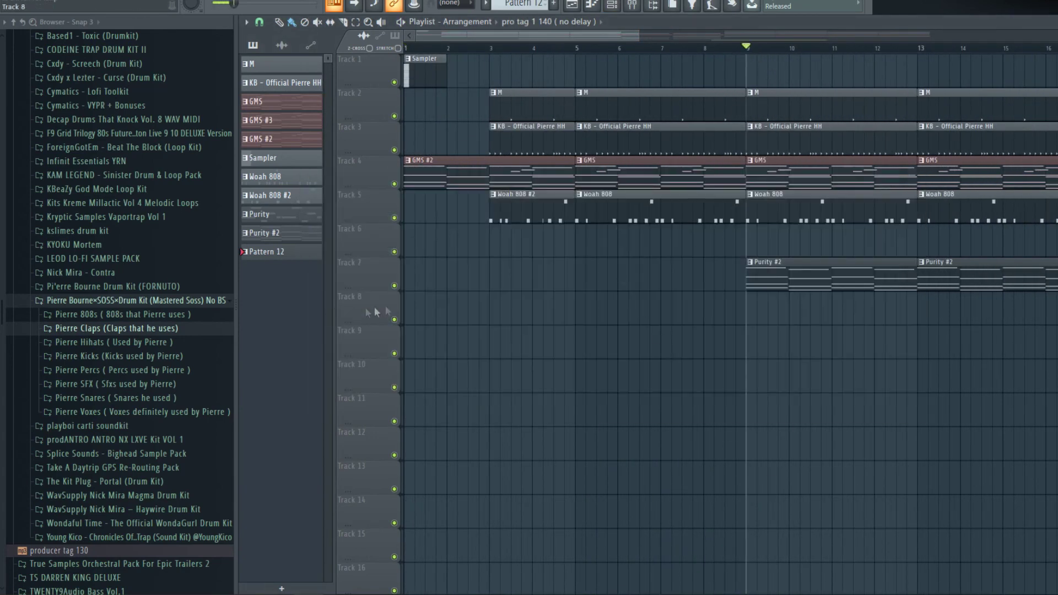
- Solo track 7, listen to the Purity #2 part from bar 9, and restore all tracks
right_click(394, 286)
key(space)
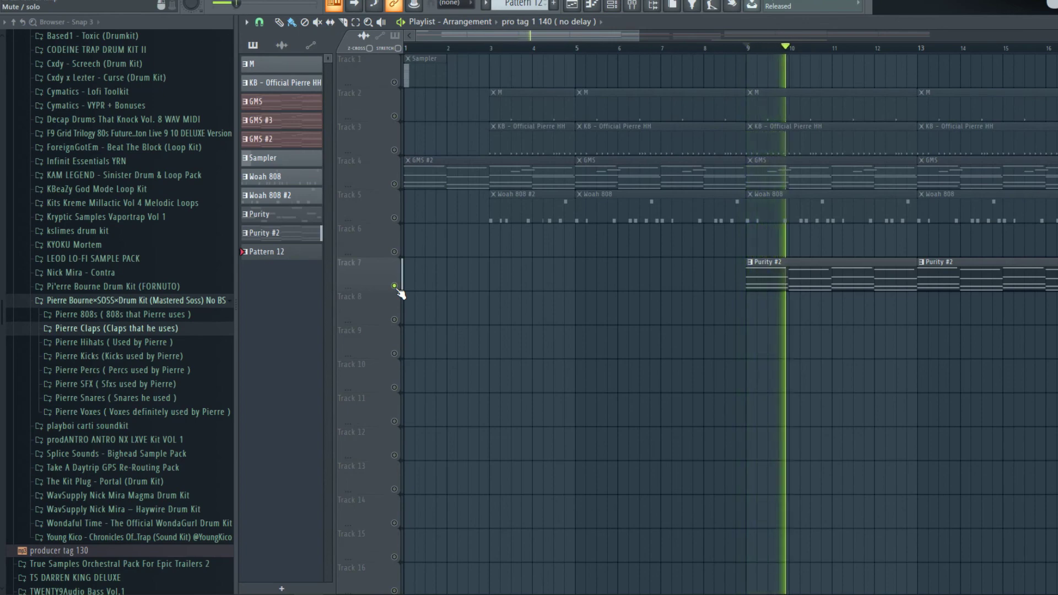
key(space)
right_click(394, 286)
- Examine the GMS channel in the channel rack and the list of available instrument plugins
click(624, 5)
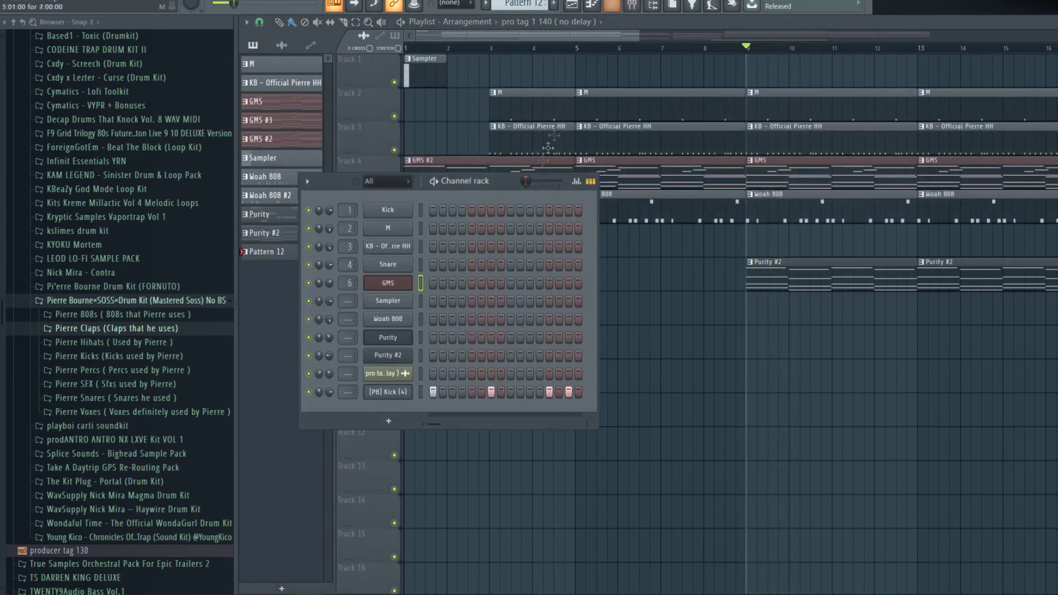
click(401, 286)
click(919, 176)
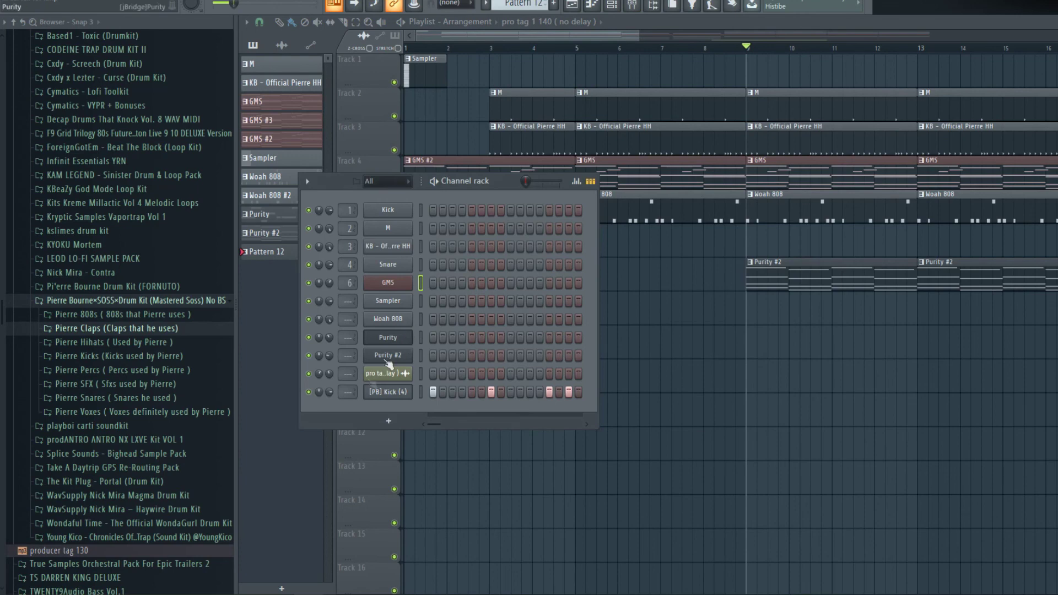
right_click(389, 367)
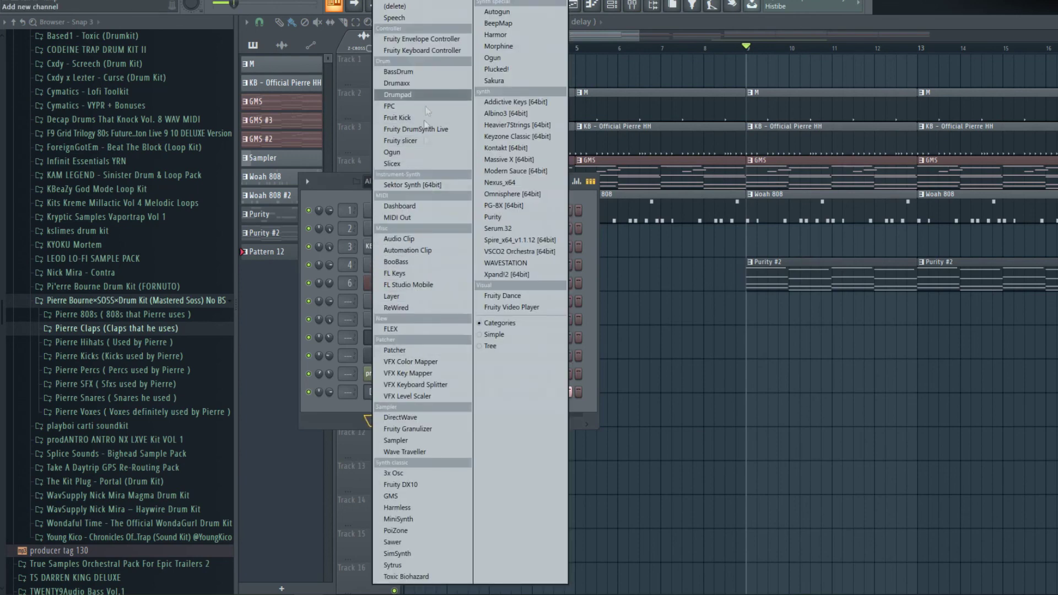
click(417, 565)
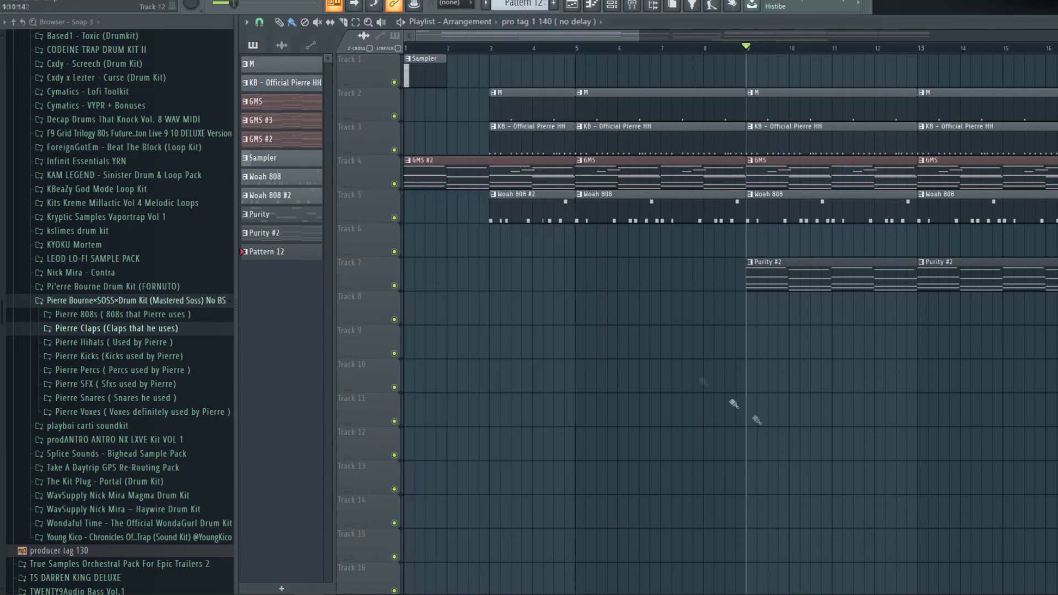
- Save the changes to lil uzi fell for it.flp and open the recent project yo pieree.flp
scroll(759, 55, down, 3)
click(22, 3)
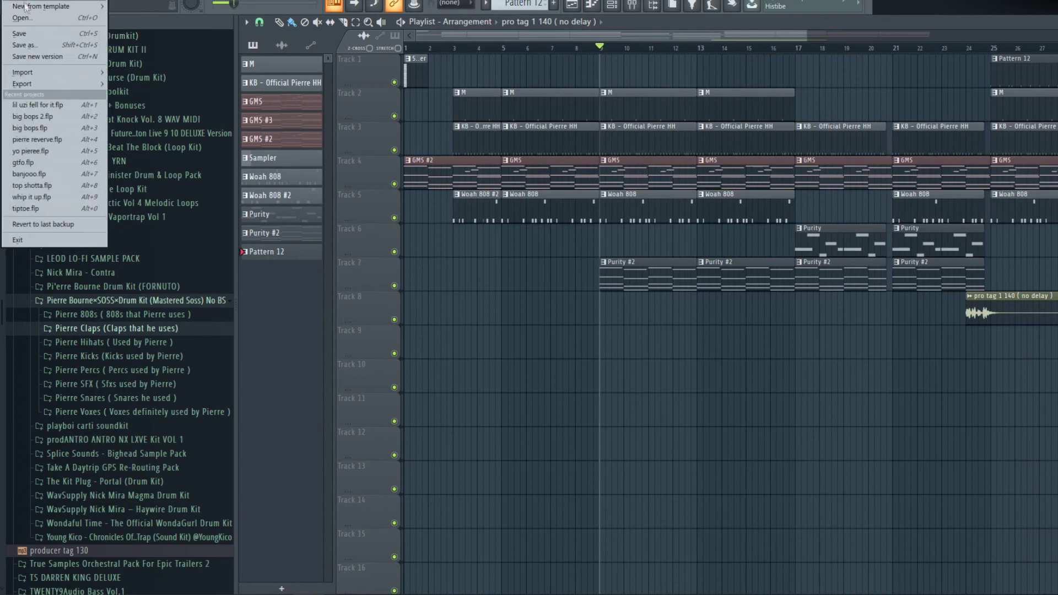
click(41, 150)
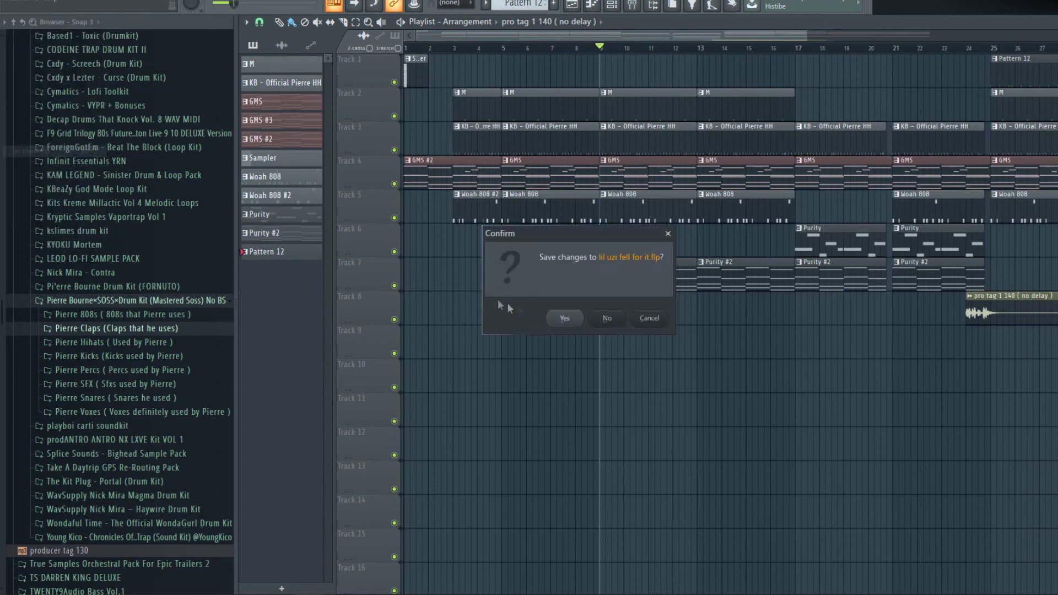
click(559, 315)
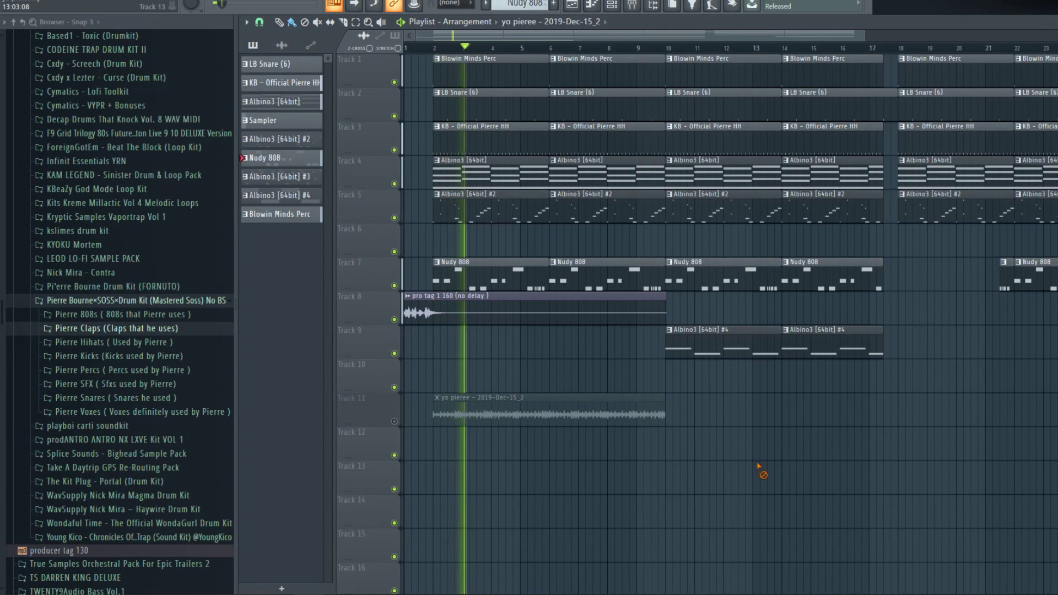
- Skim through the opening bars of the yo pieree arrangement during playback
scroll(531, 50, up, 3)
scroll(512, 47, down, 3)
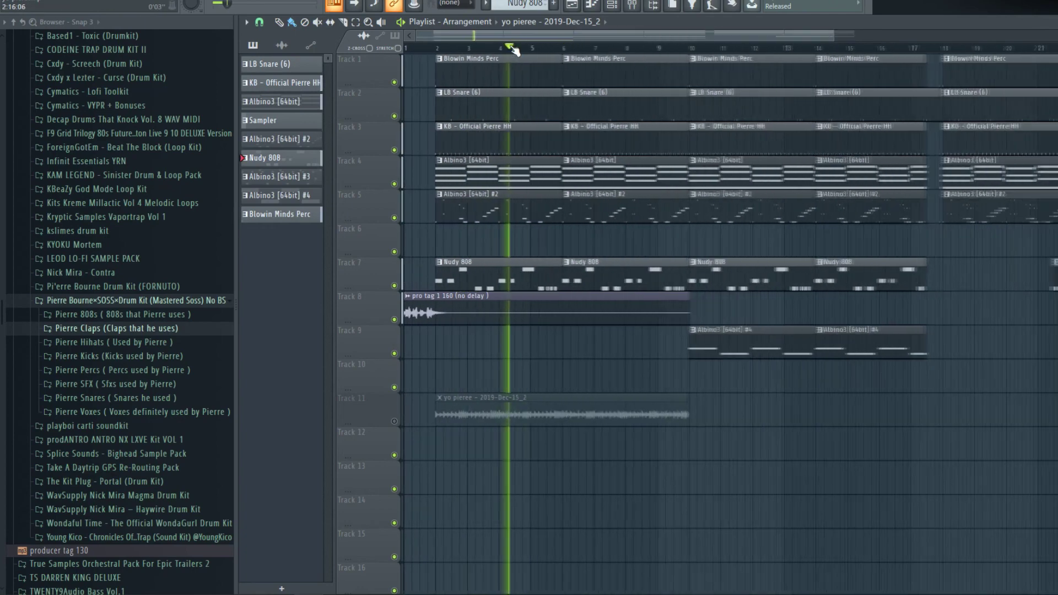
scroll(440, 236, up, 3)
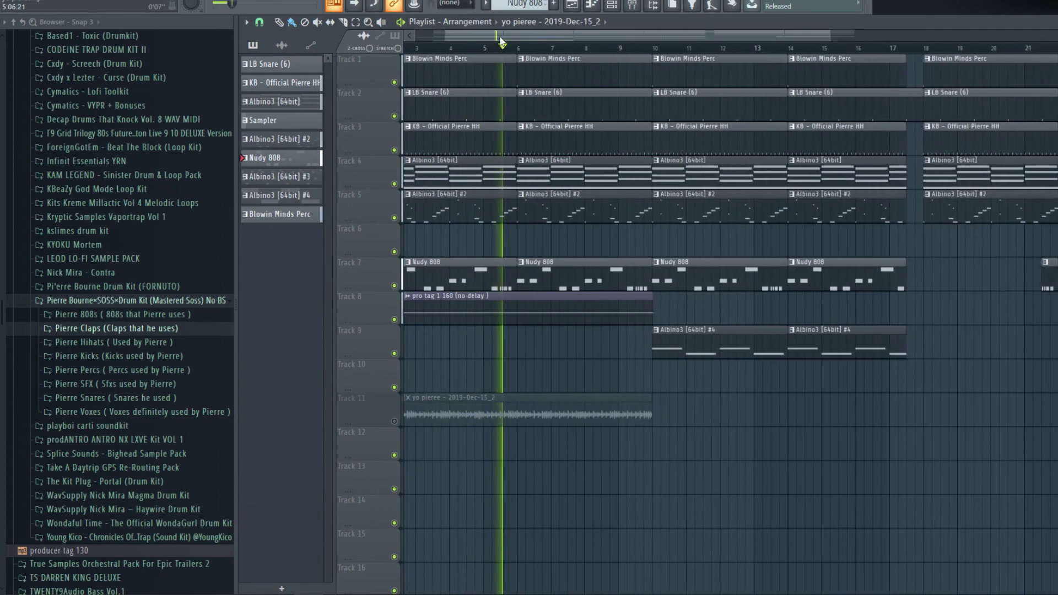
right_click(389, 157)
click(379, 176)
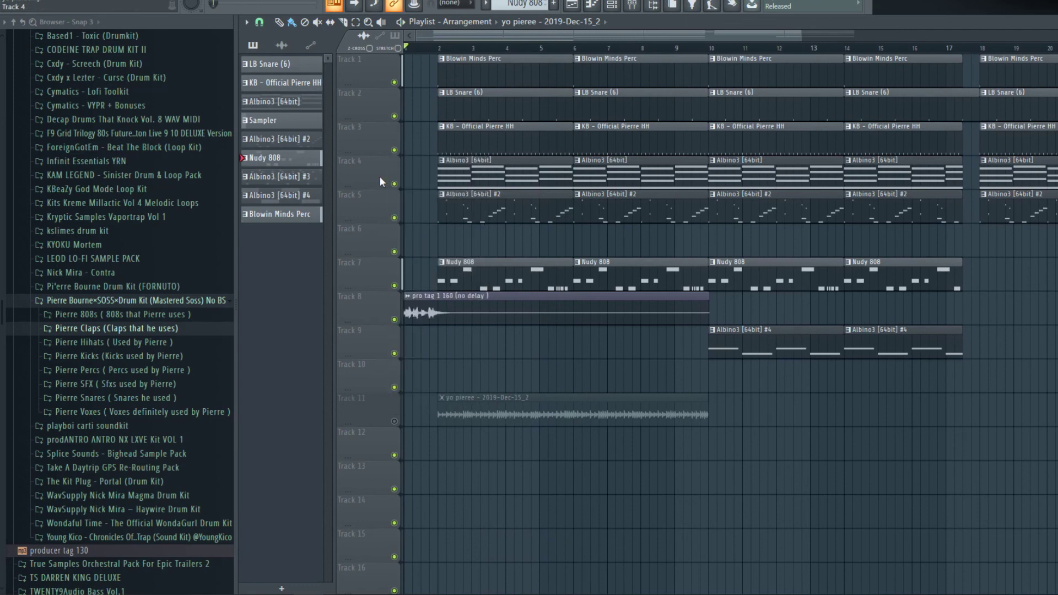
- Listen to the Albino3 parts on tracks 4 and 5 in isolation and turn all tracks back on
right_click(394, 184)
click(394, 218)
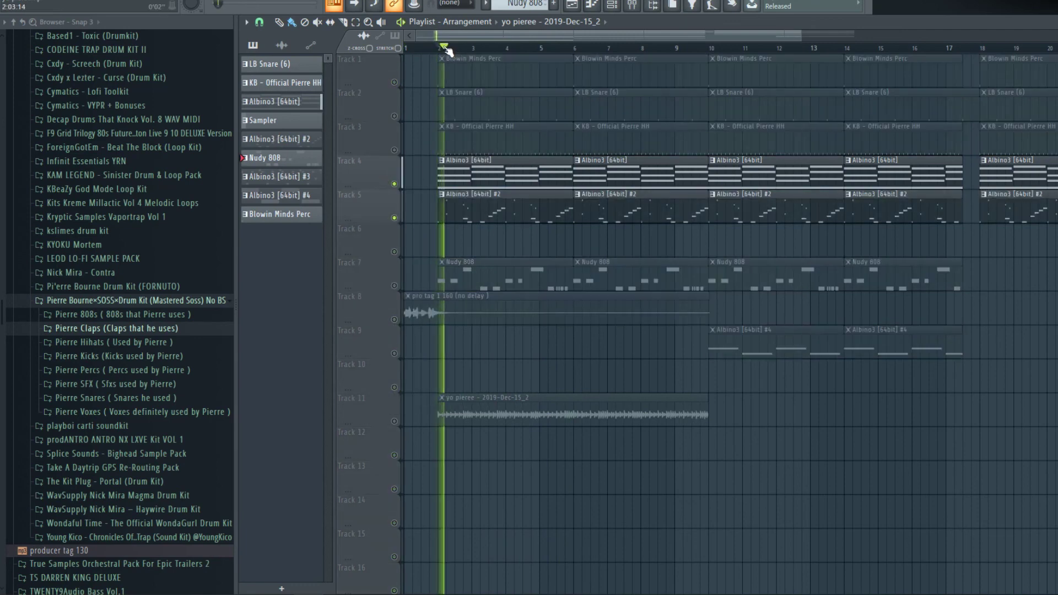
scroll(448, 48, up, 2)
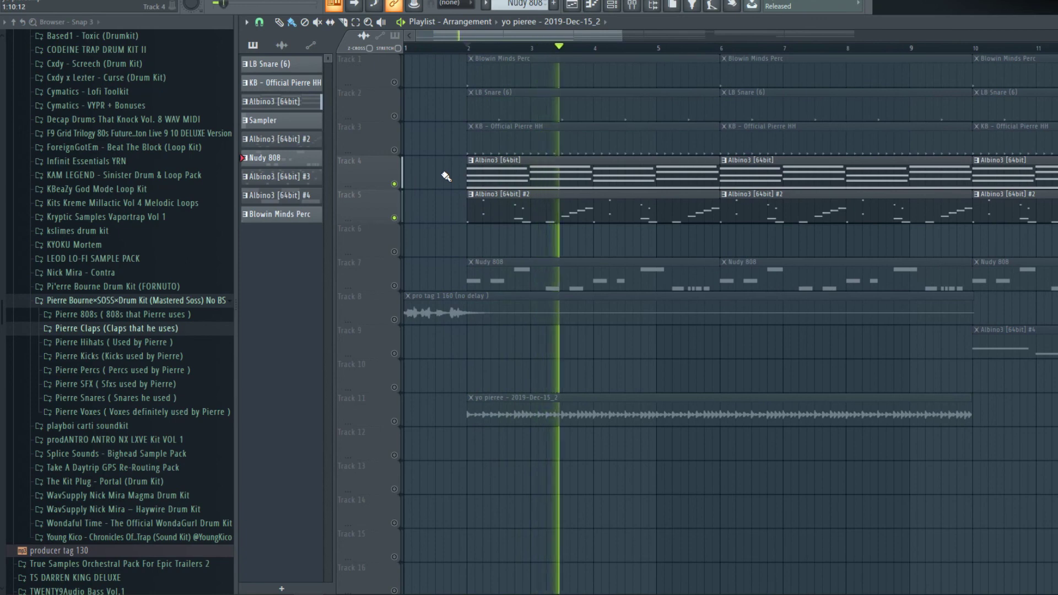
ctrl+click(395, 184)
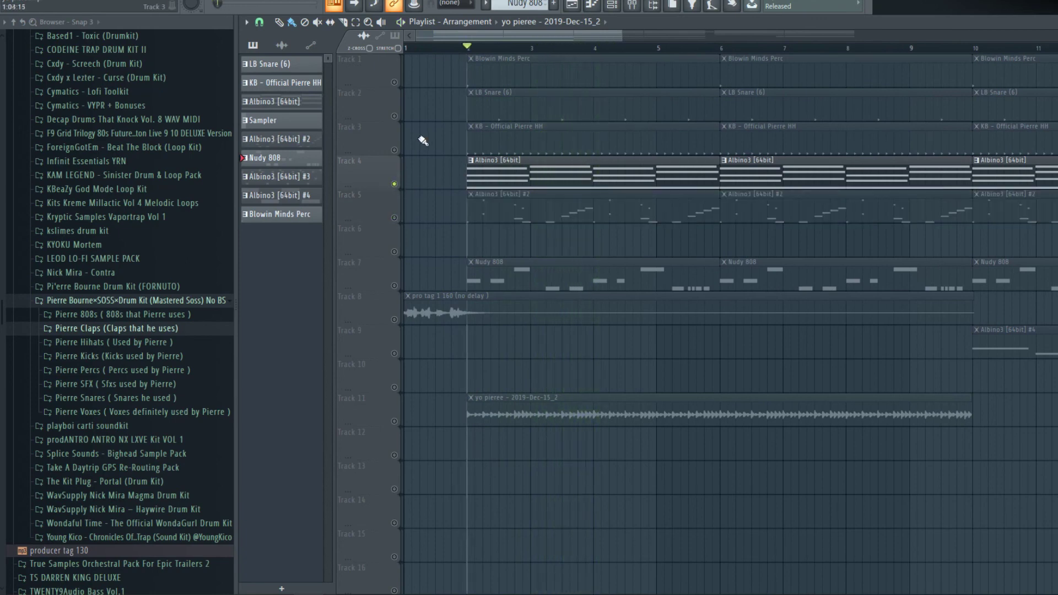
ctrl+click(394, 184)
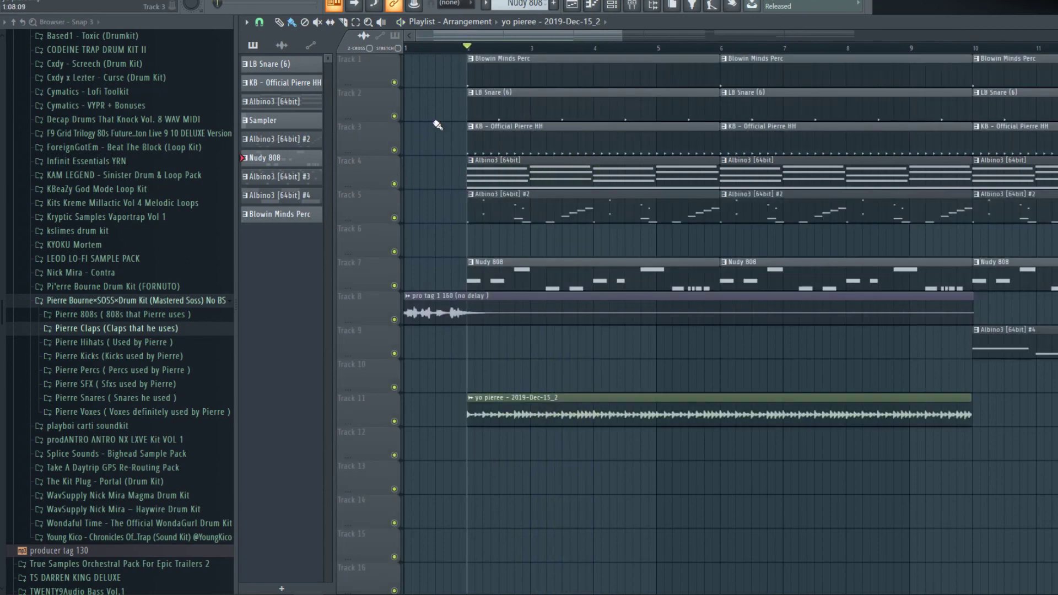